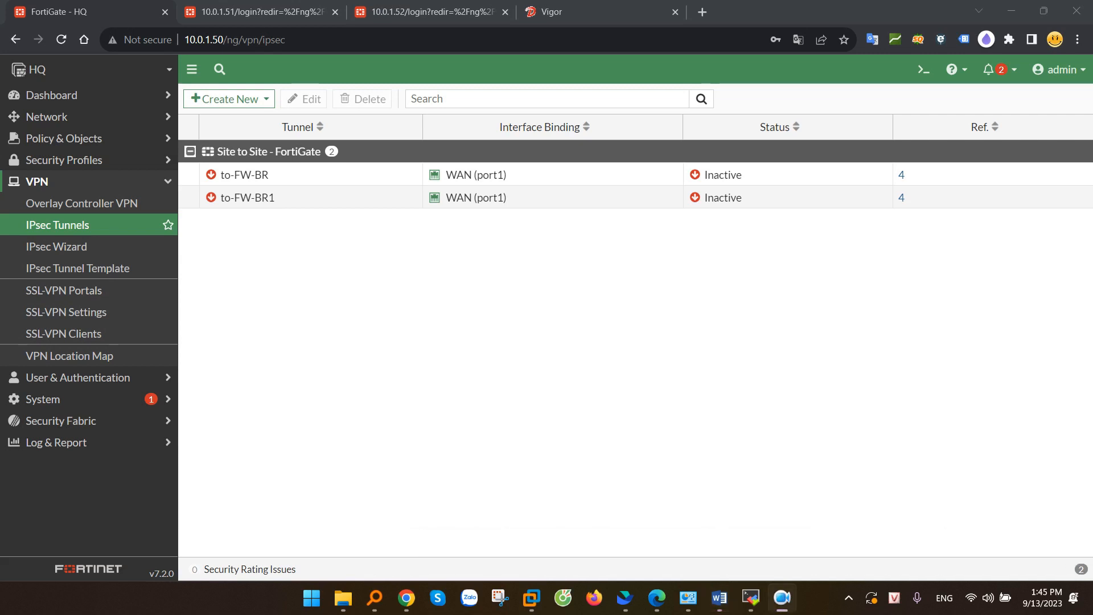
# Step: Check the status of the to-FW-BR and to-FW-BR1 tunnels in the IPsec tunnel list
pyautogui.hotkey('alt', 'Tab')
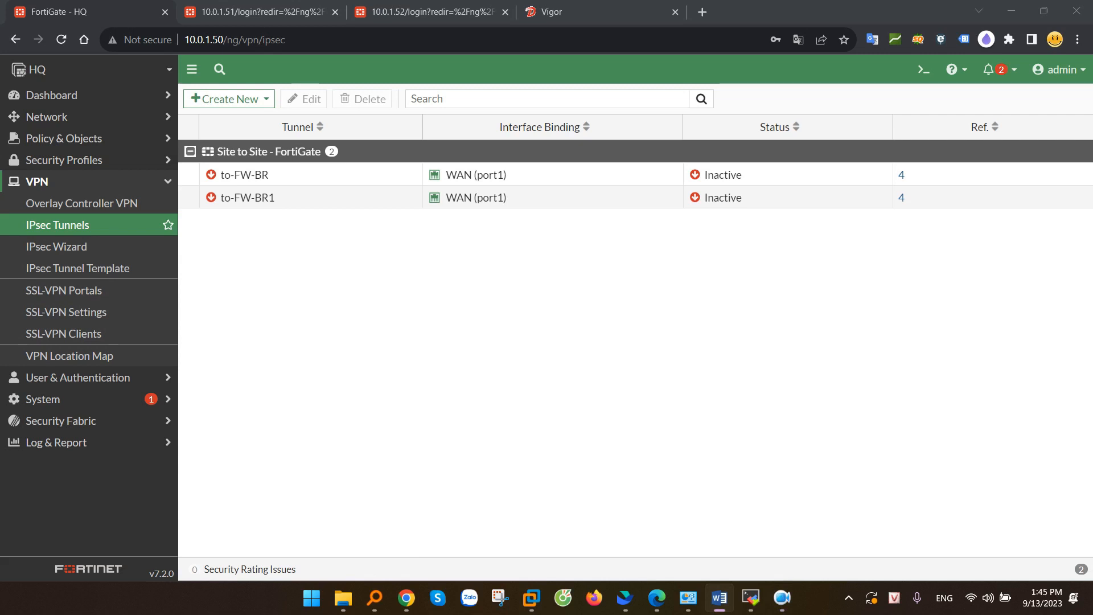
pyautogui.click(70, 184)
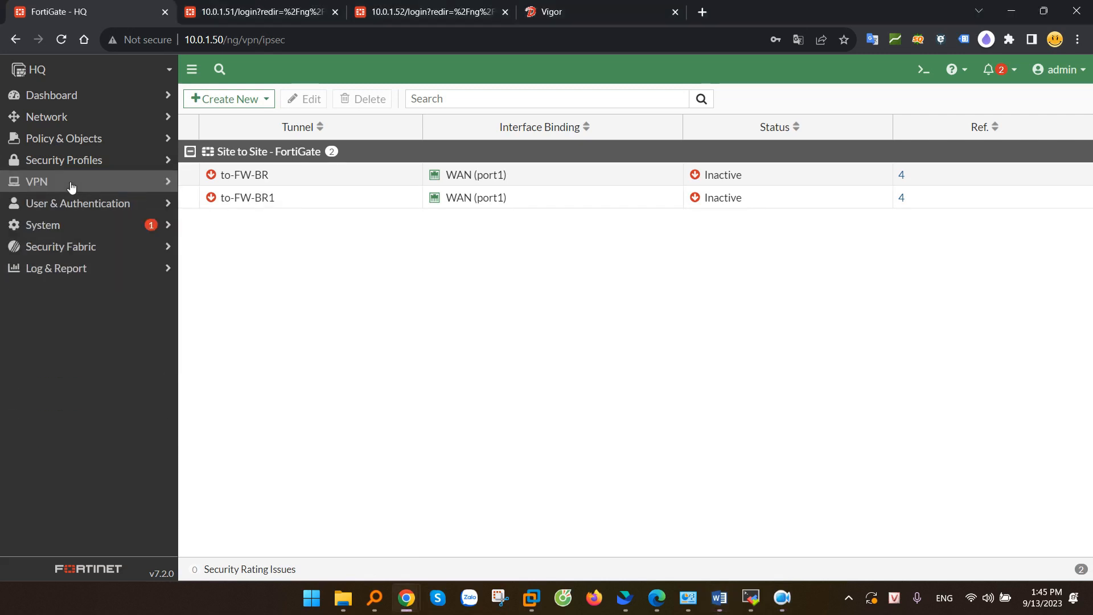
pyautogui.click(70, 184)
pyautogui.click(72, 226)
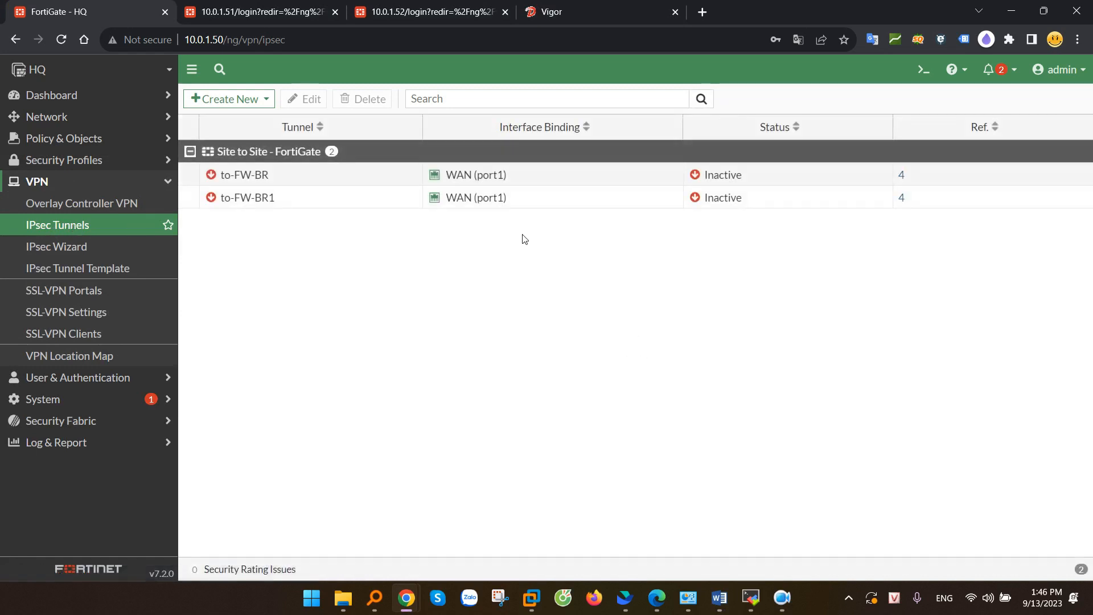
pyautogui.click(764, 126)
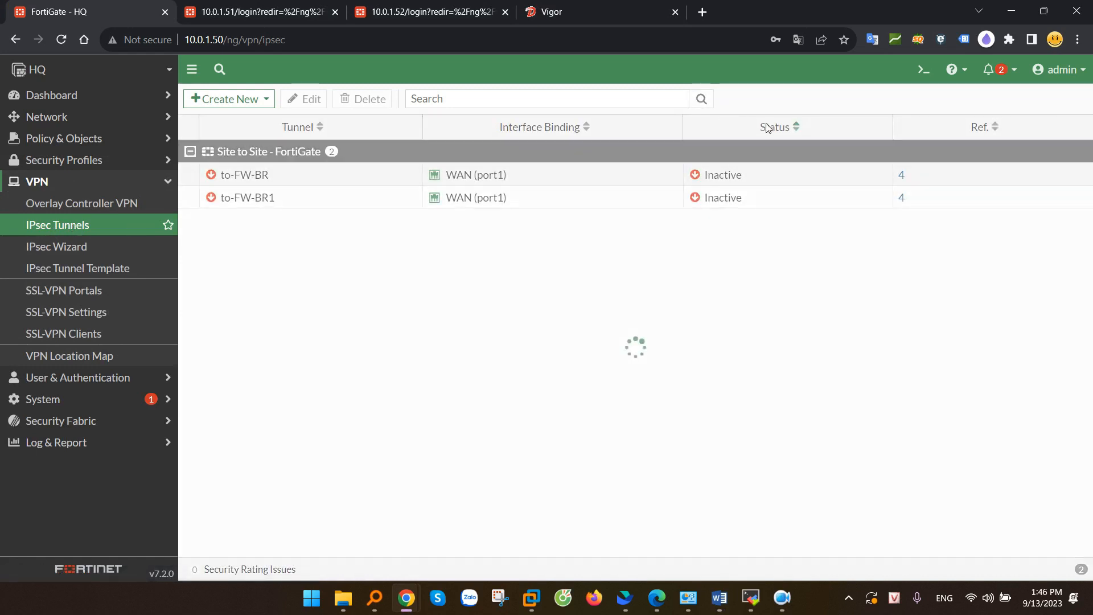
pyautogui.moveTo(742, 175); pyautogui.dragTo(704, 177)
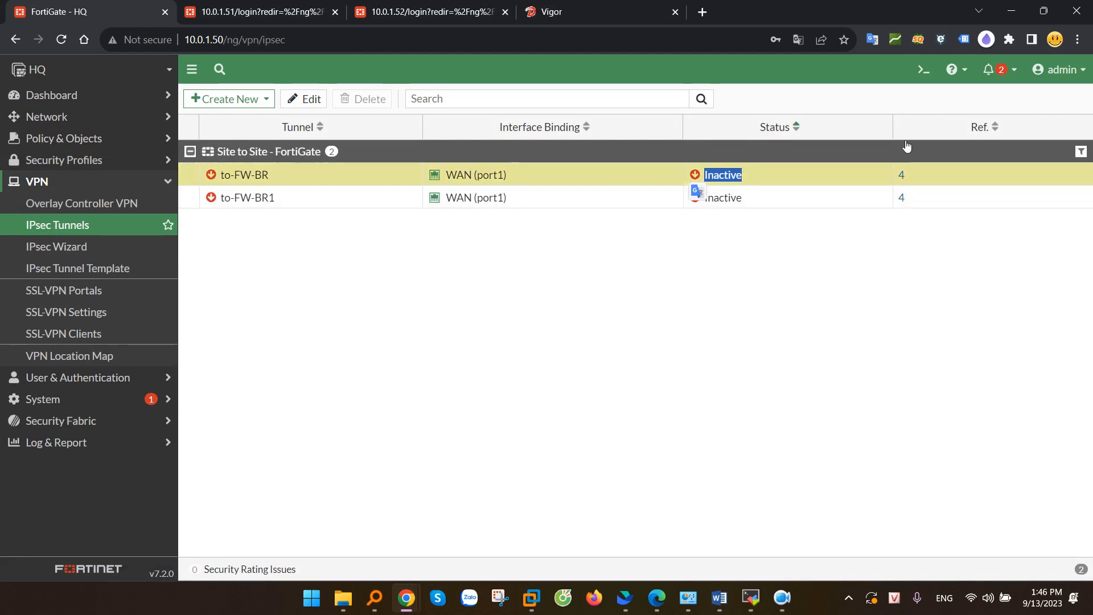
# Step: Run "get vpn ipsec tunnel summary" in the CLI console and examine the selector counts of both tunnels
pyautogui.click(921, 70)
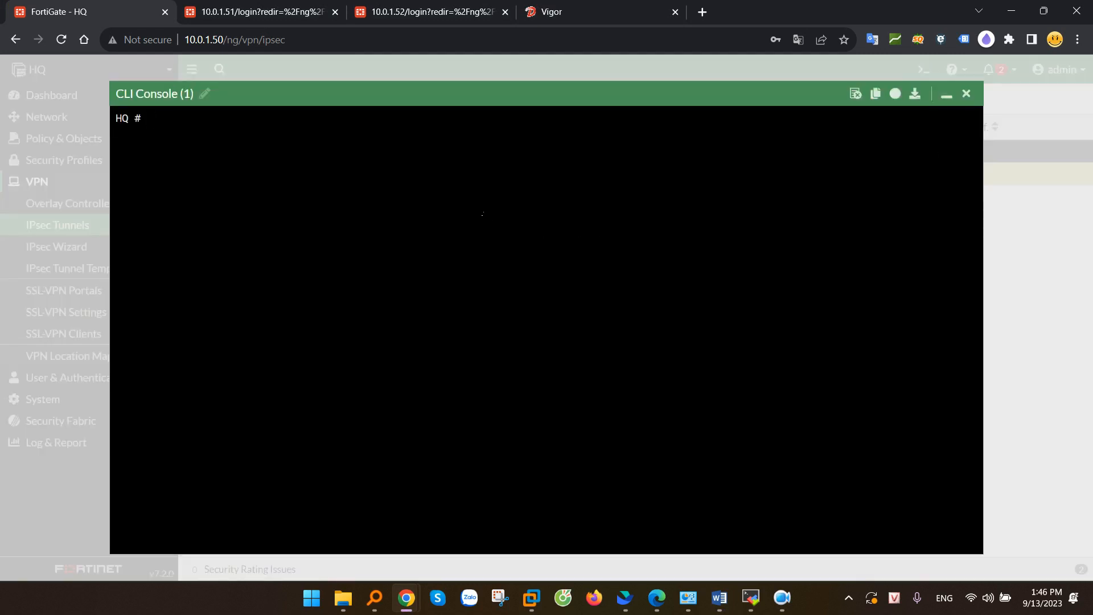
pyautogui.write('get vpn ipsec tunnel summary')
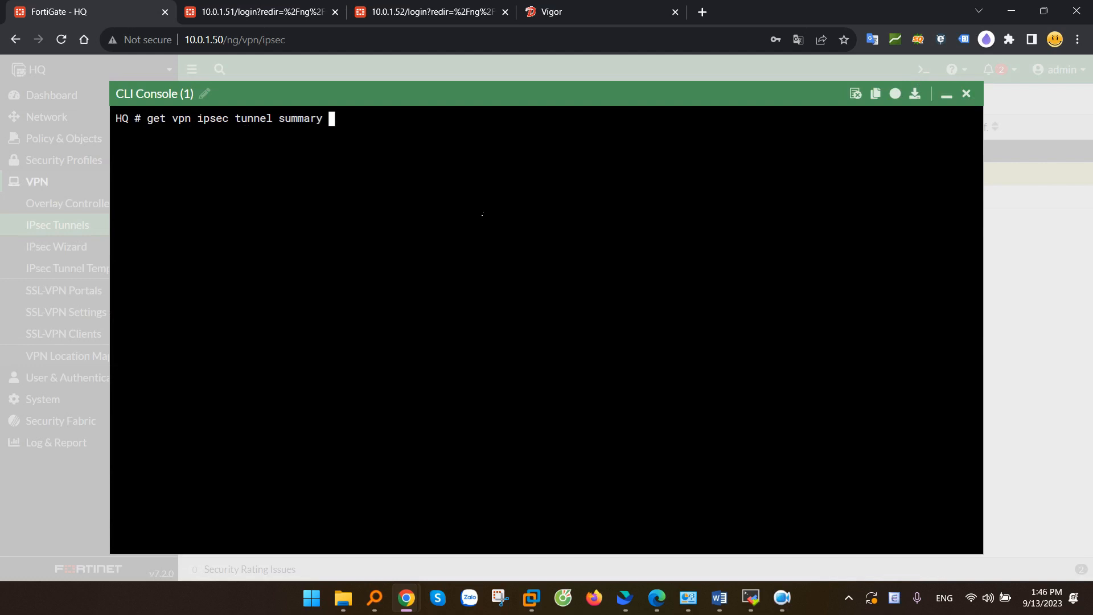
pyautogui.press('Return')
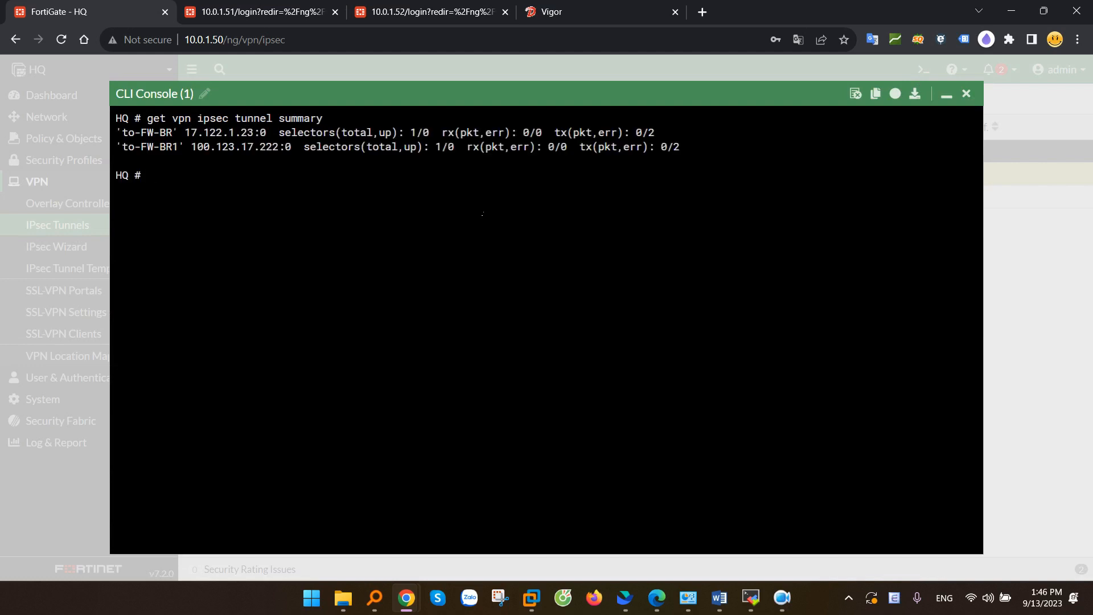
pyautogui.moveTo(173, 132); pyautogui.dragTo(137, 149)
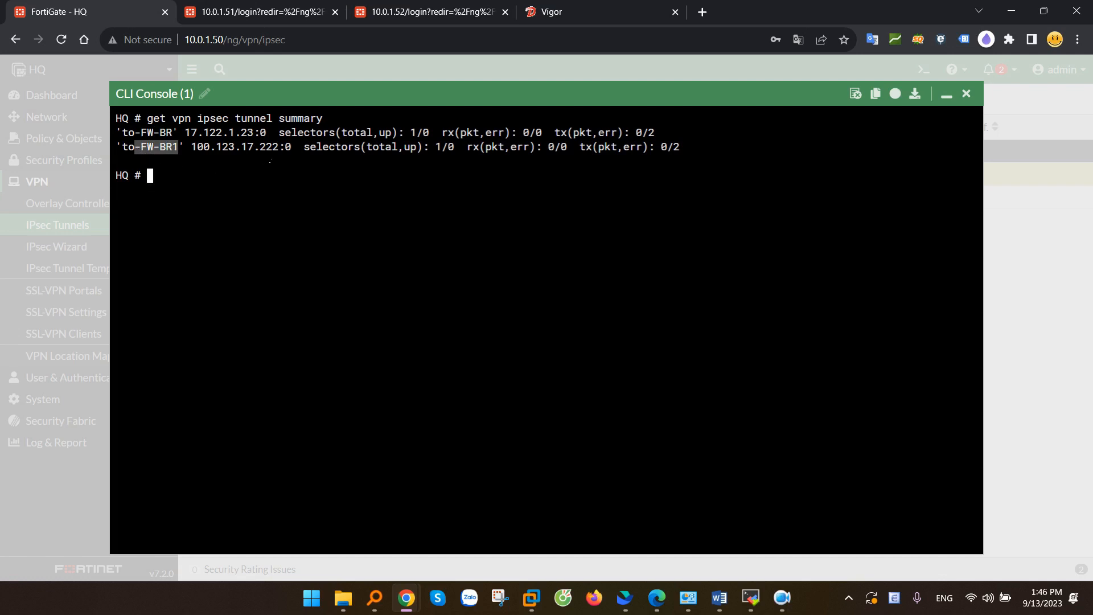
pyautogui.doubleClick(419, 135)
pyautogui.click(439, 156)
pyautogui.moveTo(439, 157); pyautogui.dragTo(471, 155)
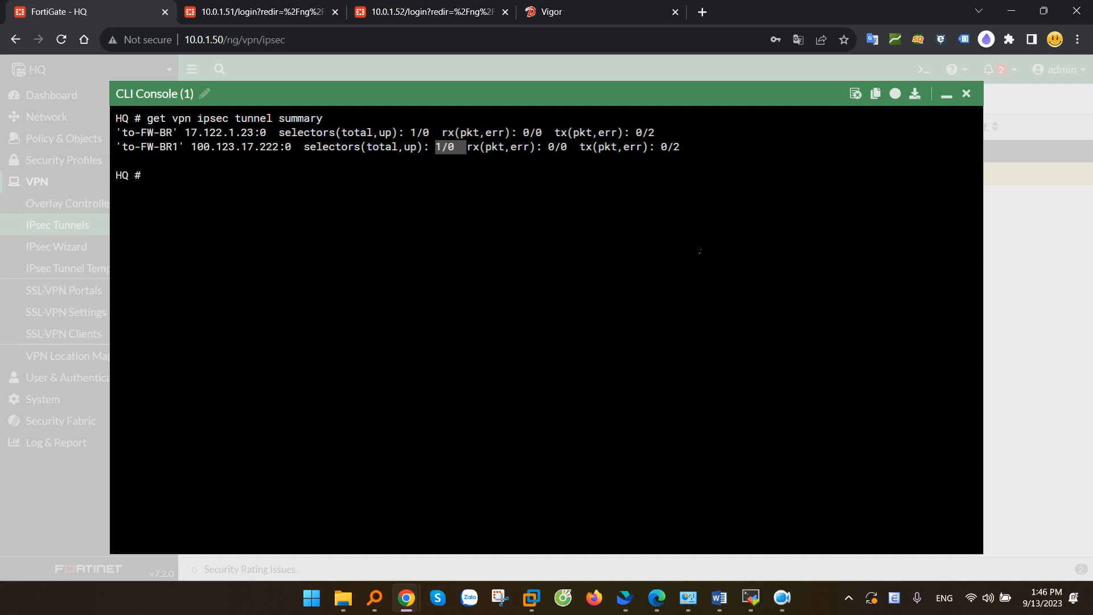
# Step: Run "diagnose vpn ike gateway list name to-FW-BR" to show that tunnel's IKE gateway details
pyautogui.click(816, 251)
pyautogui.write('dia')
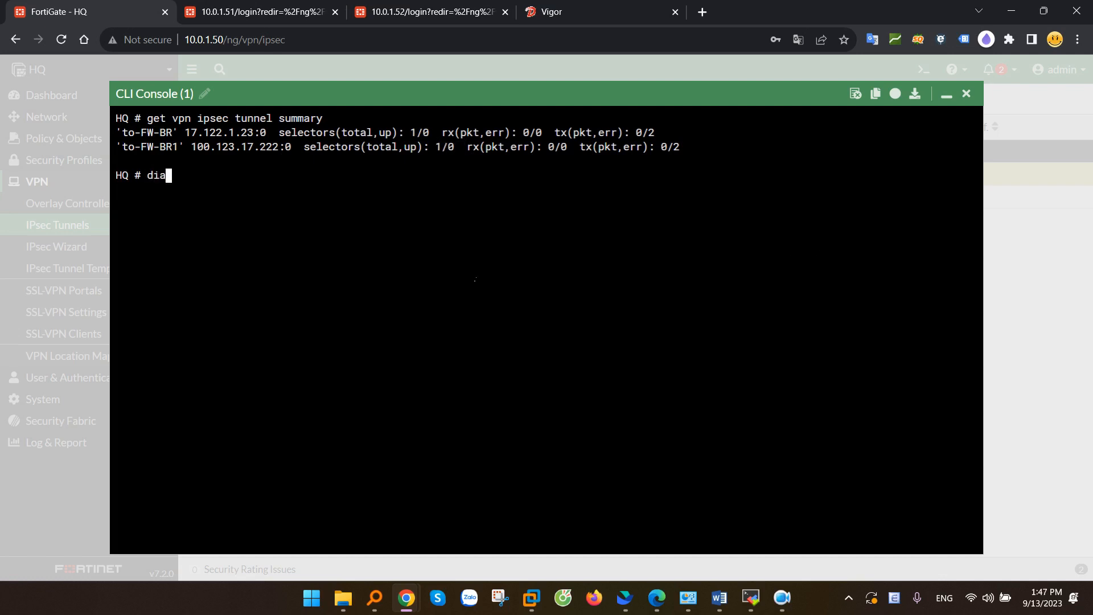
pyautogui.write('gnose vpn ike ga')
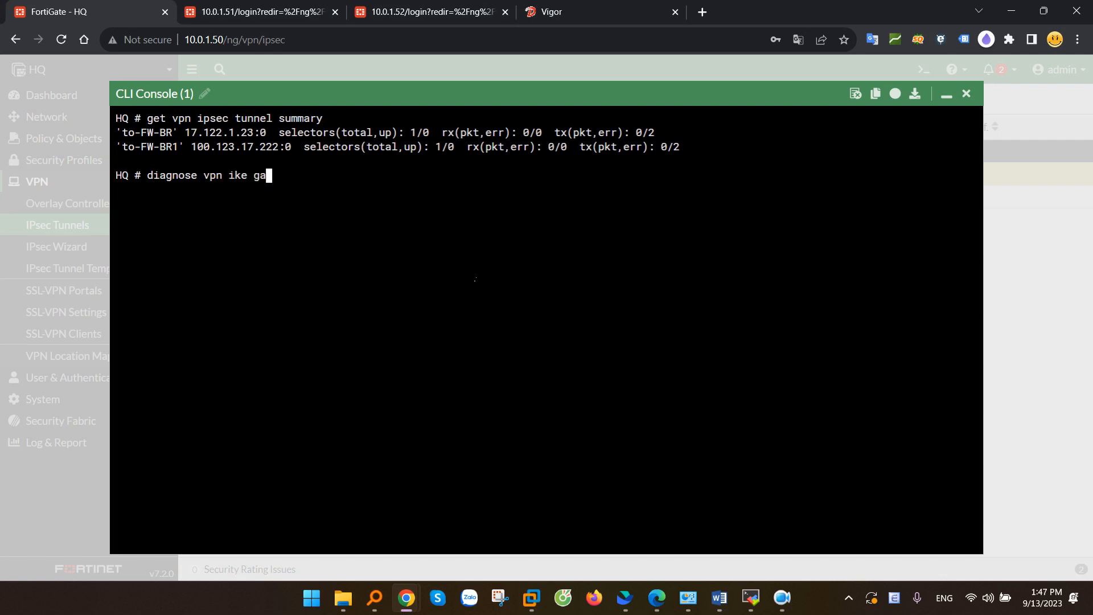
pyautogui.write('teway list name to')
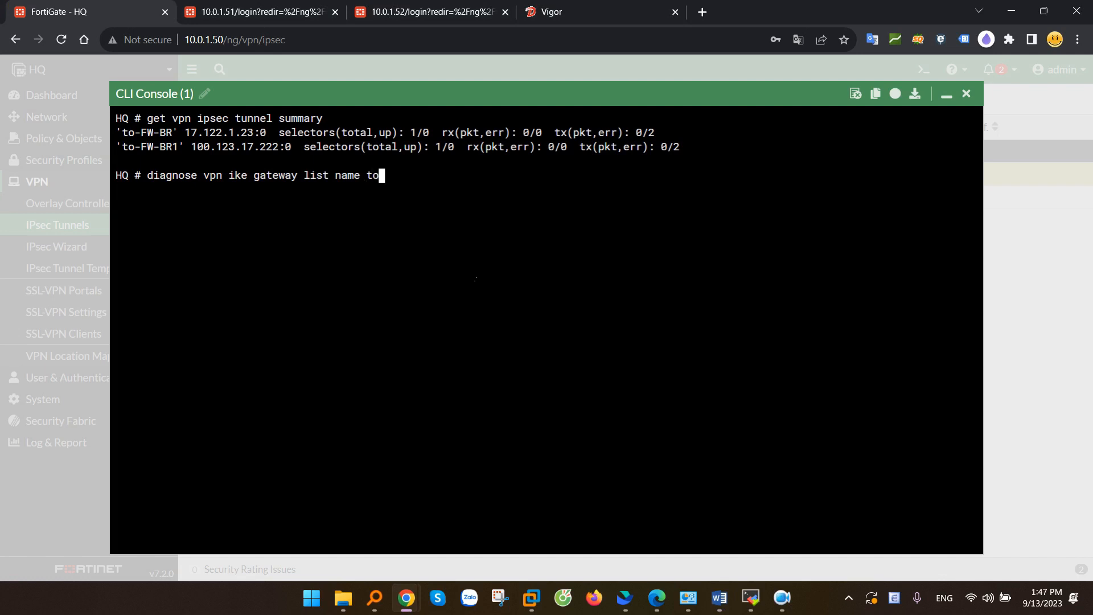
pyautogui.write('-FW-BR')
pyautogui.press('Return')
pyautogui.press('Return')
pyautogui.press('Return')
pyautogui.press('Return')
pyautogui.press('Return')
pyautogui.press('Return')
pyautogui.press('Return')
pyautogui.press('Return')
pyautogui.press('Return')
pyautogui.press('Return')
pyautogui.press('Return')
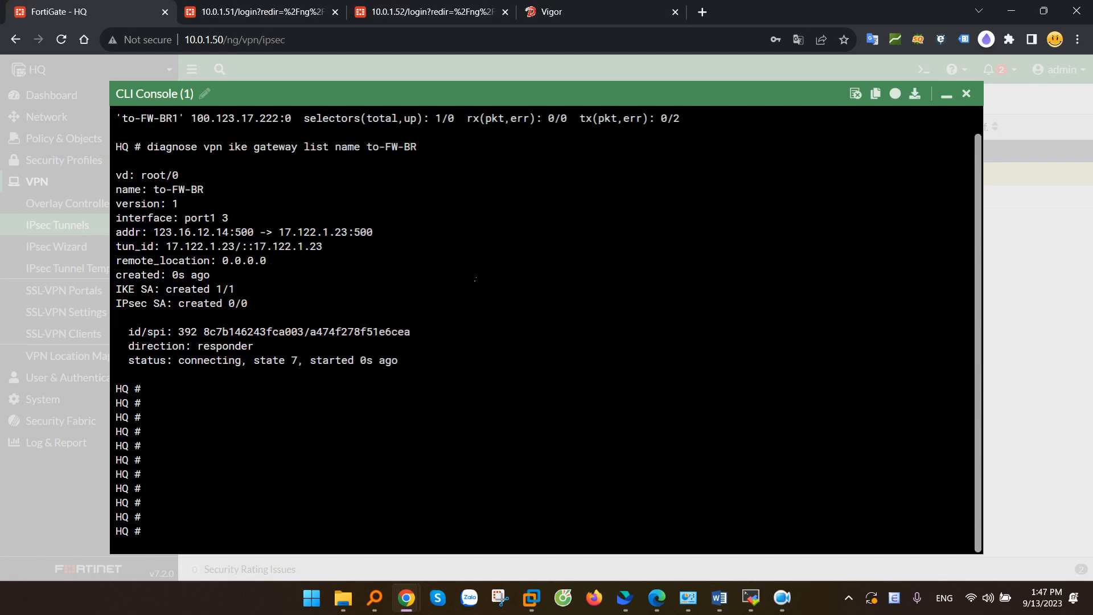
# Step: Run the IKE gateway diagnosis for to-FW-BR1 and examine the tunnel's name and phase 1 status
pyautogui.press('Up')
pyautogui.write('1')
pyautogui.press('Return')
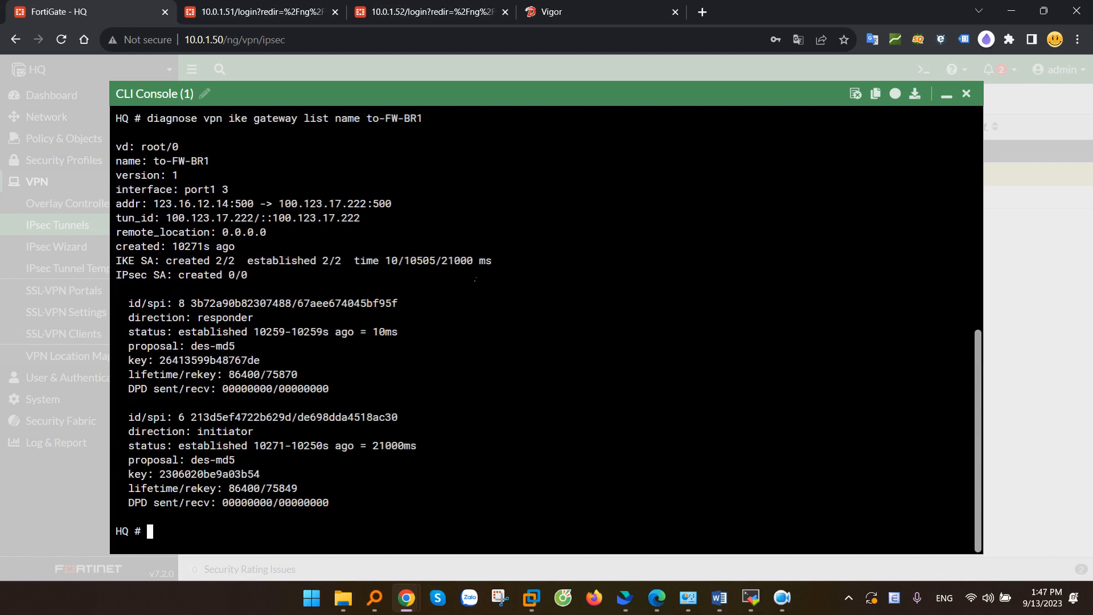
pyautogui.moveTo(122, 448); pyautogui.dragTo(256, 453)
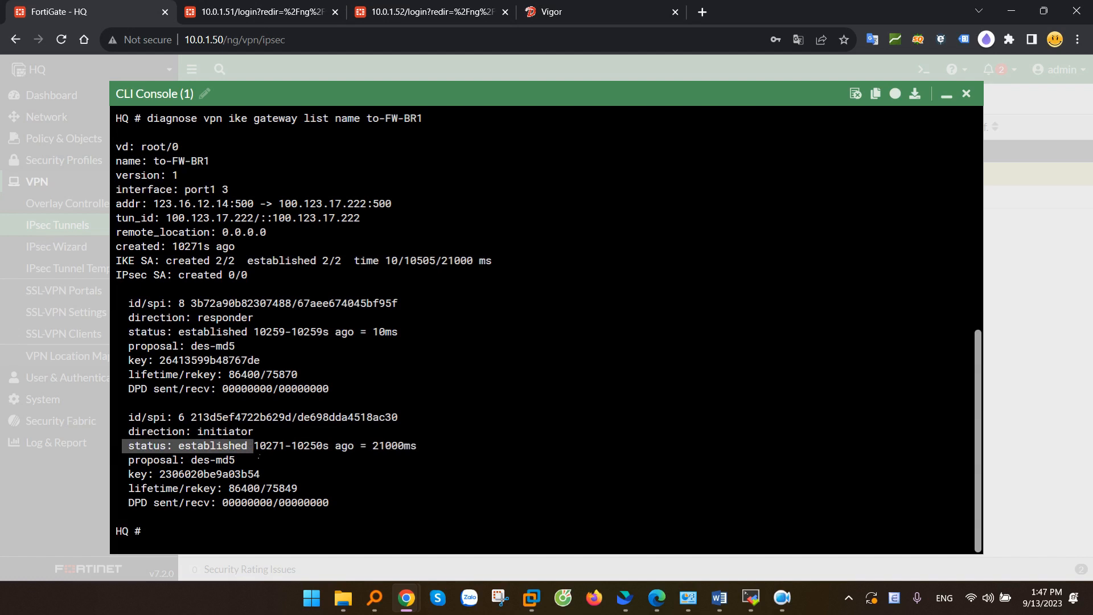
pyautogui.moveTo(153, 161); pyautogui.dragTo(215, 162)
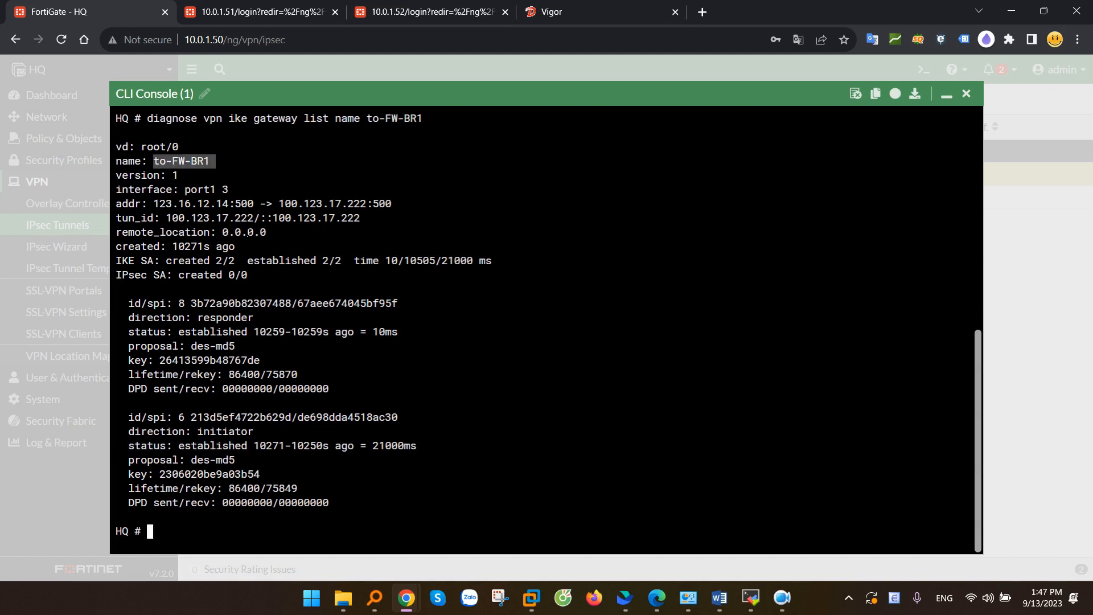
pyautogui.moveTo(178, 445); pyautogui.dragTo(248, 446)
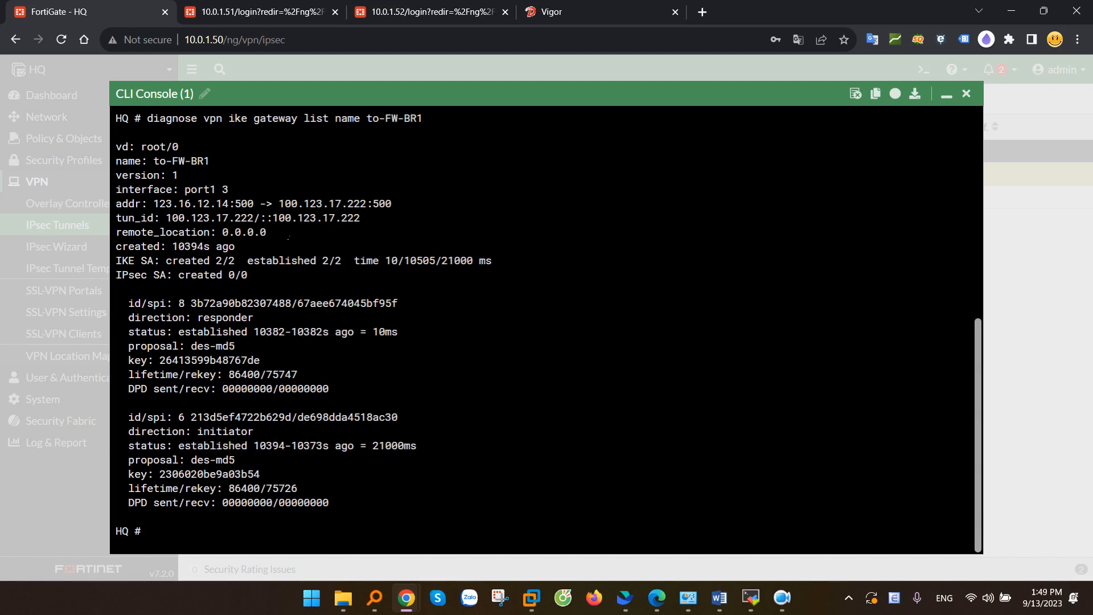
# Step: Set the ping source address to 192.168.0.1 with "execute ping-options source"
pyautogui.write('execute ping-options')
pyautogui.press('Tab')
pyautogui.write('source ')
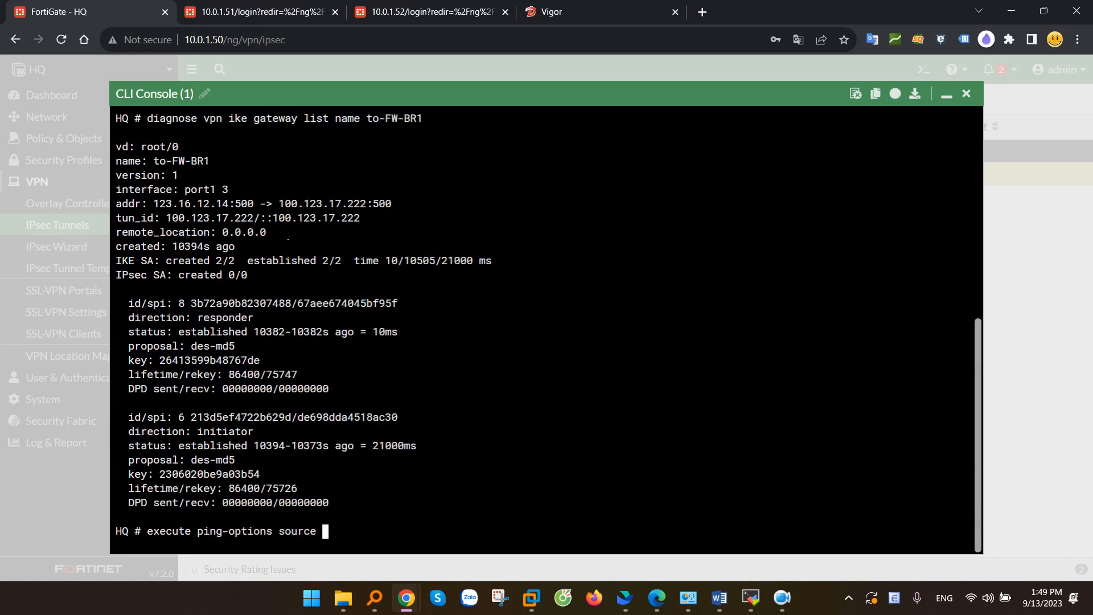
pyautogui.write('192.168.0.1')
pyautogui.press('Return')
# Step: Ping 10.0.0.1 from the HQ firewall to send traffic through the VPN tunnel
pyautogui.write('execute pin')
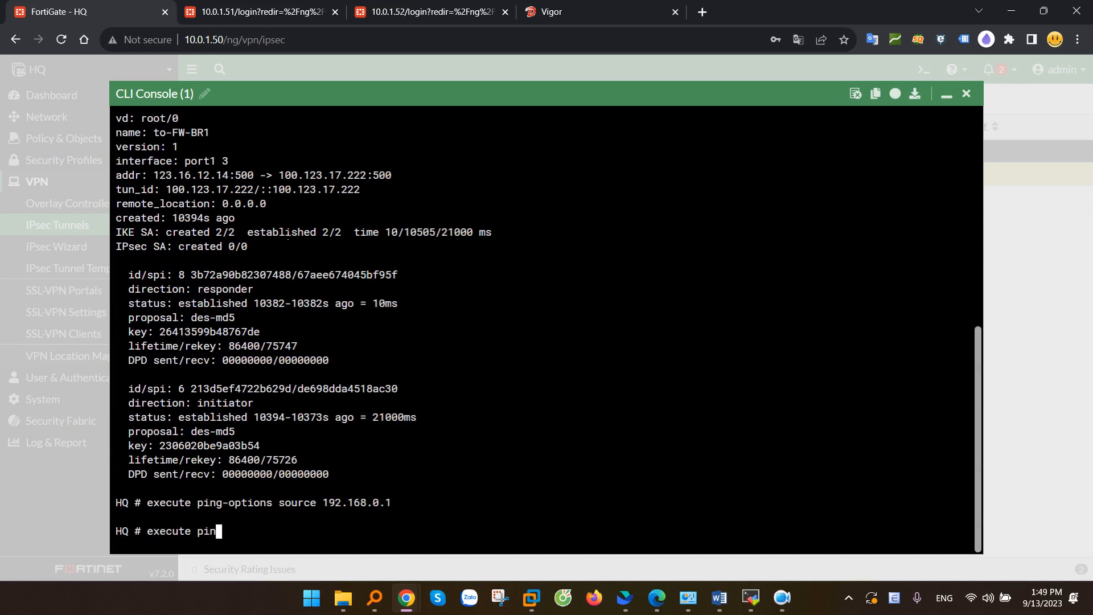
pyautogui.write('g 10.0.0.1')
pyautogui.press('Return')
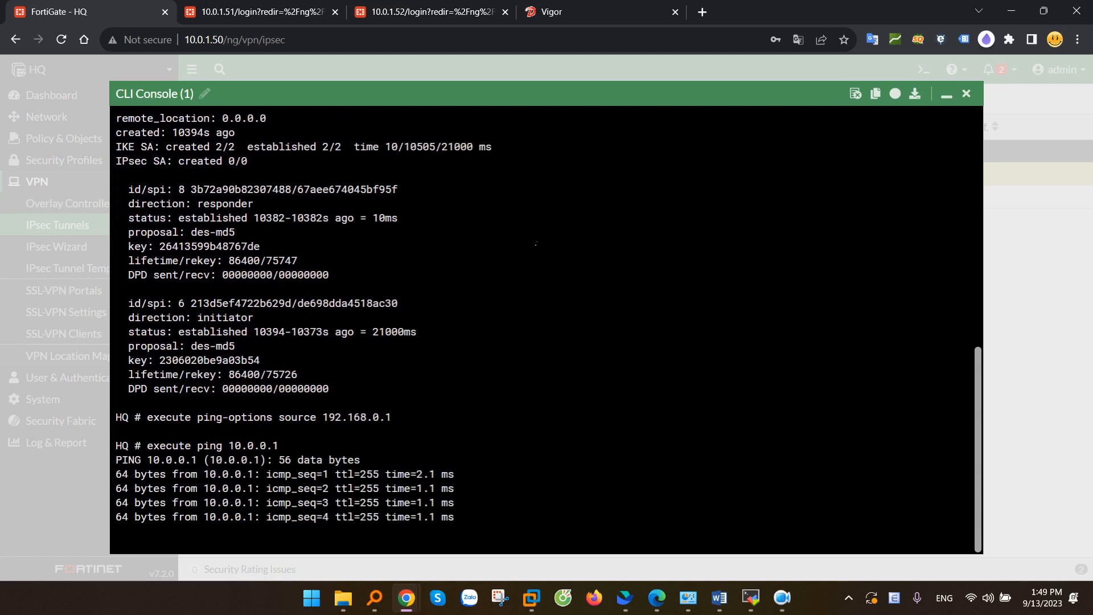
# Step: Rerun "get vpn ipsec tunnel summary" and examine the selectors of the to-FW-BR1 tunnel
pyautogui.press('Up')
pyautogui.press('Up')
pyautogui.press('Up')
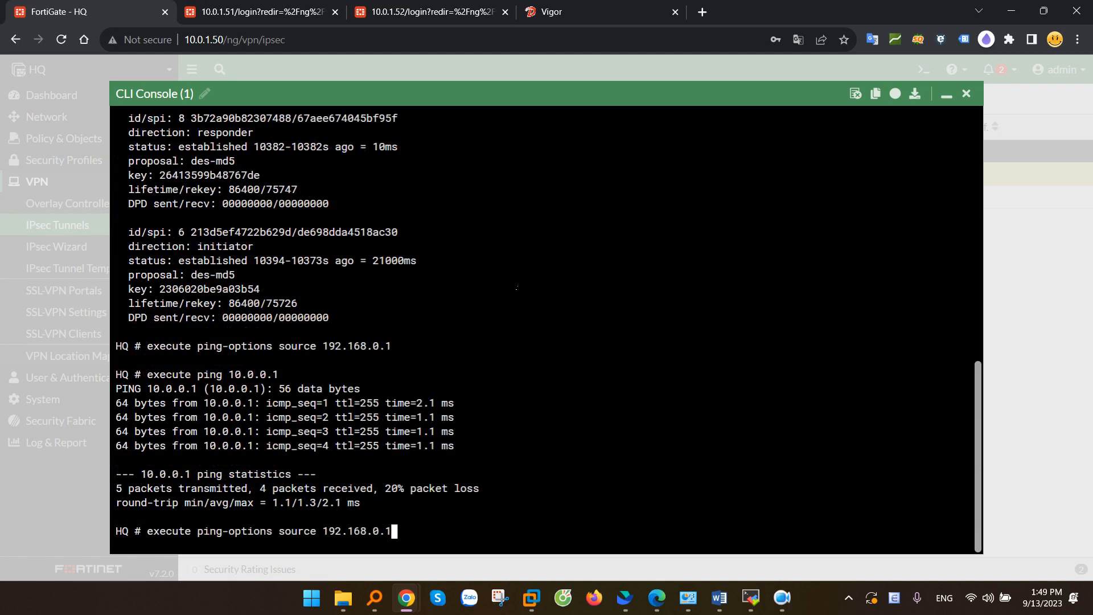
pyautogui.press('Up')
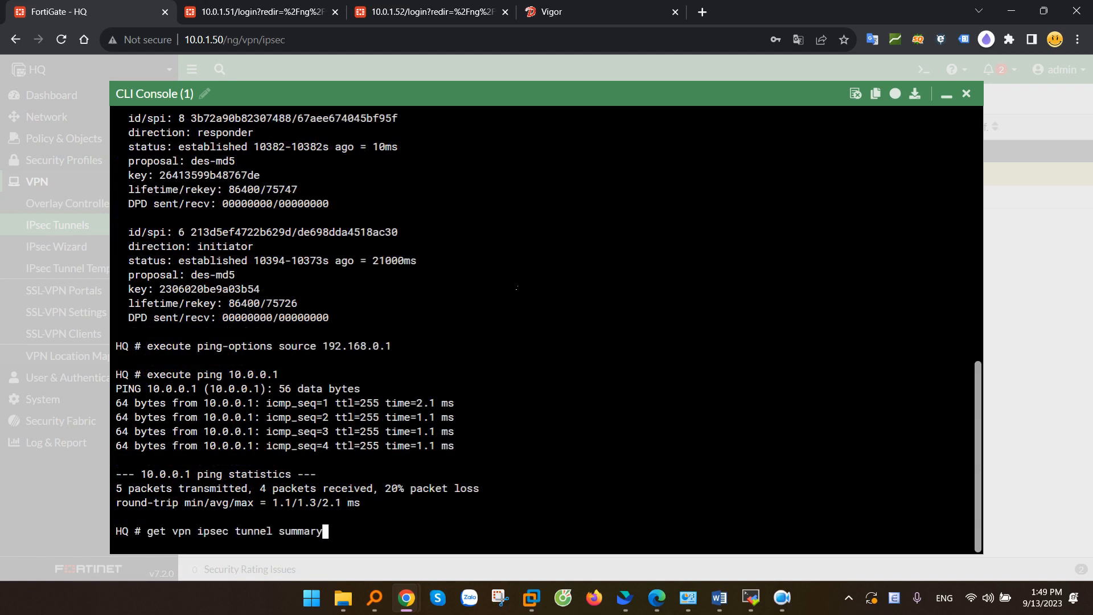
pyautogui.press('Return')
pyautogui.press('Return')
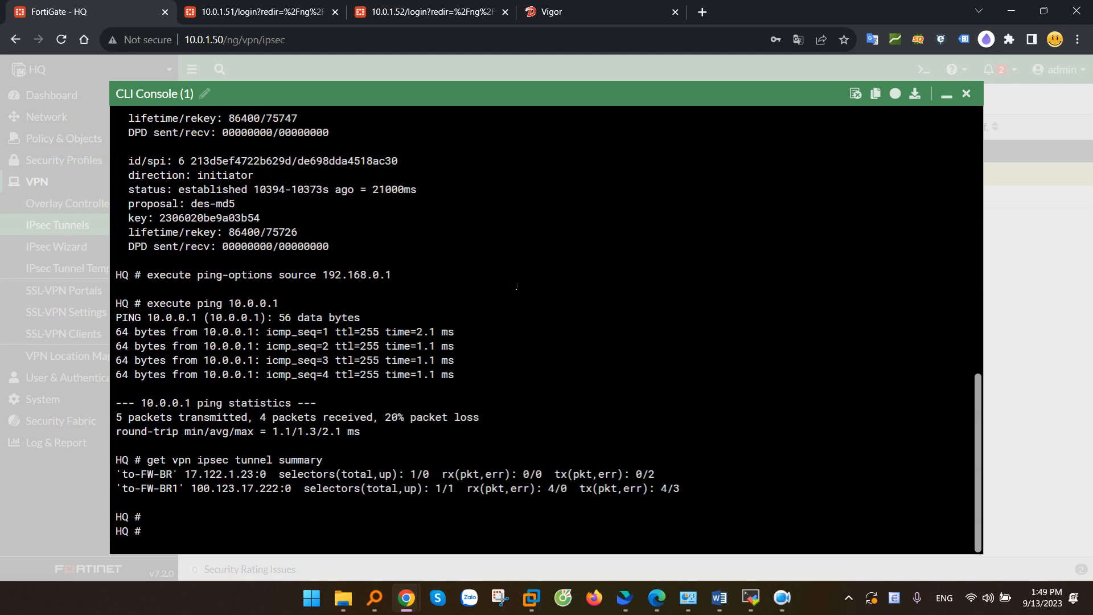
pyautogui.moveTo(303, 489); pyautogui.dragTo(460, 490)
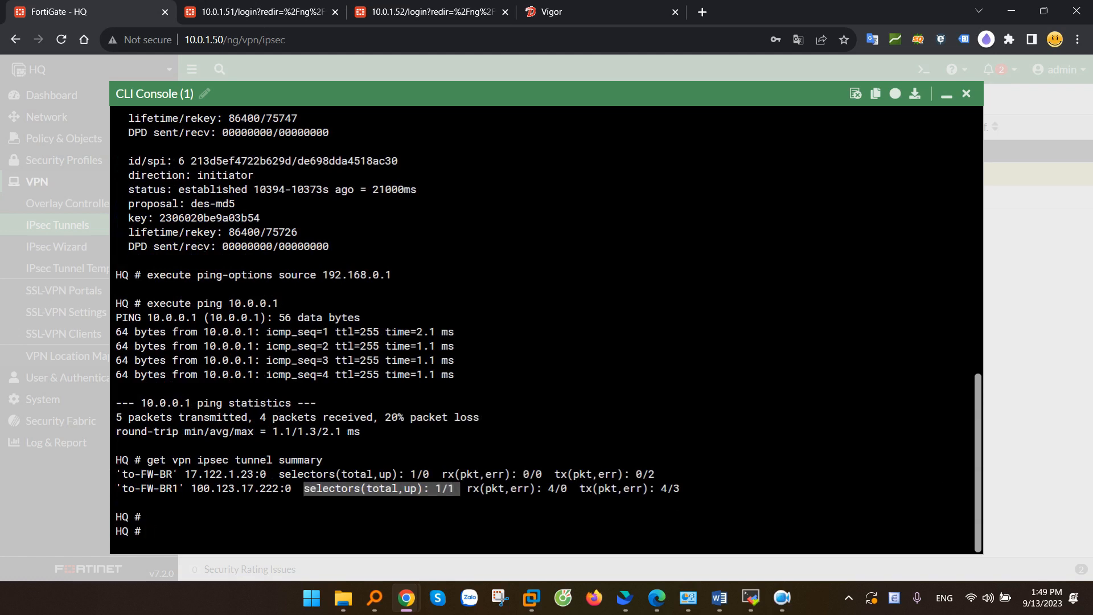
# Step: Review the earlier IKE gateway output for to-FW-BR, checking the tunnel's name and connection status
pyautogui.hotkey('alt', 'Tab')
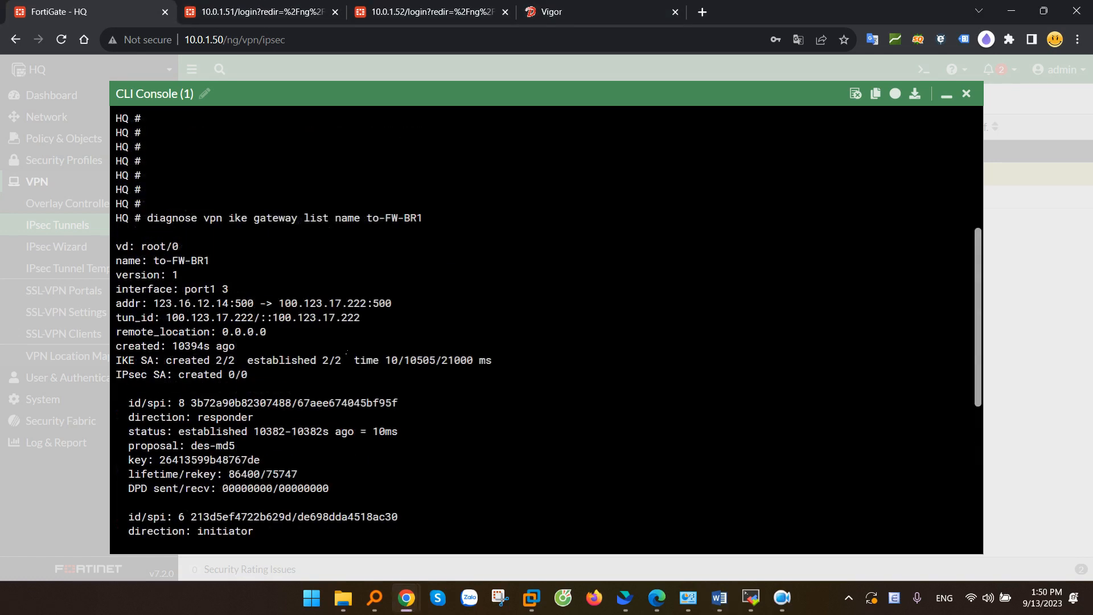
pyautogui.scroll(4, 332, 342)
pyautogui.scroll(3, 331, 342)
pyautogui.scroll(-2, 302, 328)
pyautogui.scroll(2, 279, 315)
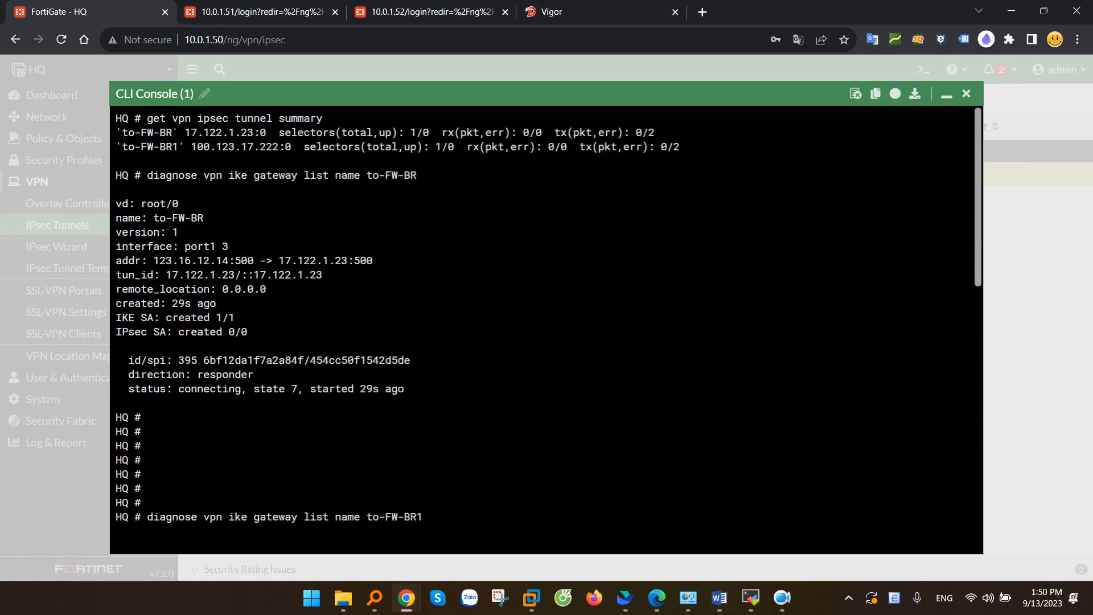
pyautogui.moveTo(148, 219); pyautogui.dragTo(223, 225)
pyautogui.moveTo(122, 390); pyautogui.dragTo(245, 392)
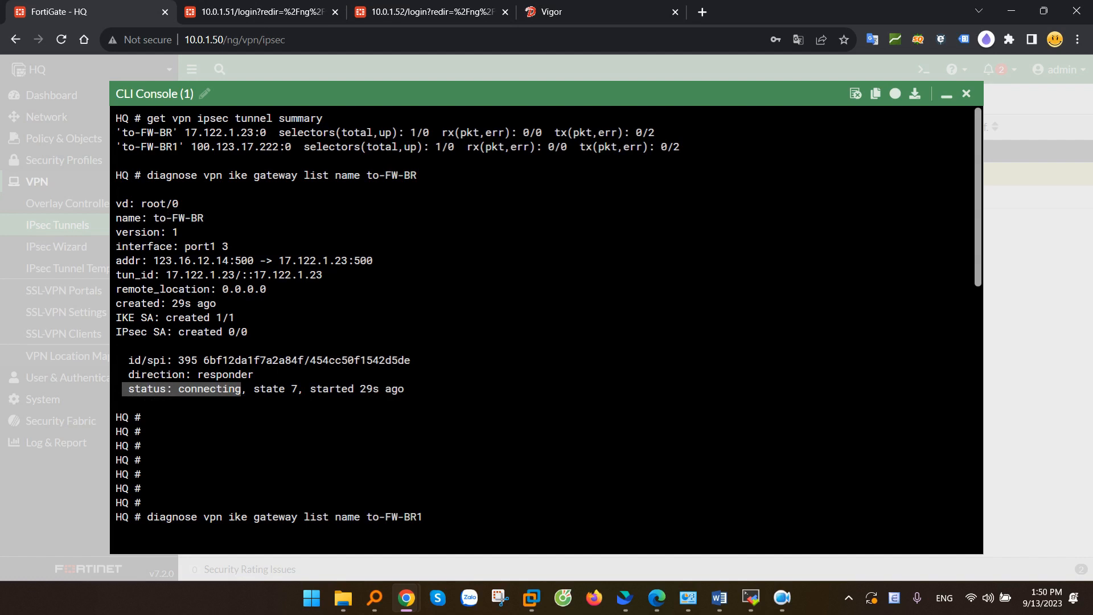
# Step: Ping to-FW-BR's remote gateway at 17.122.1.23, copying the address from the earlier IKE gateway output
pyautogui.hotkey('alt', 'Tab')
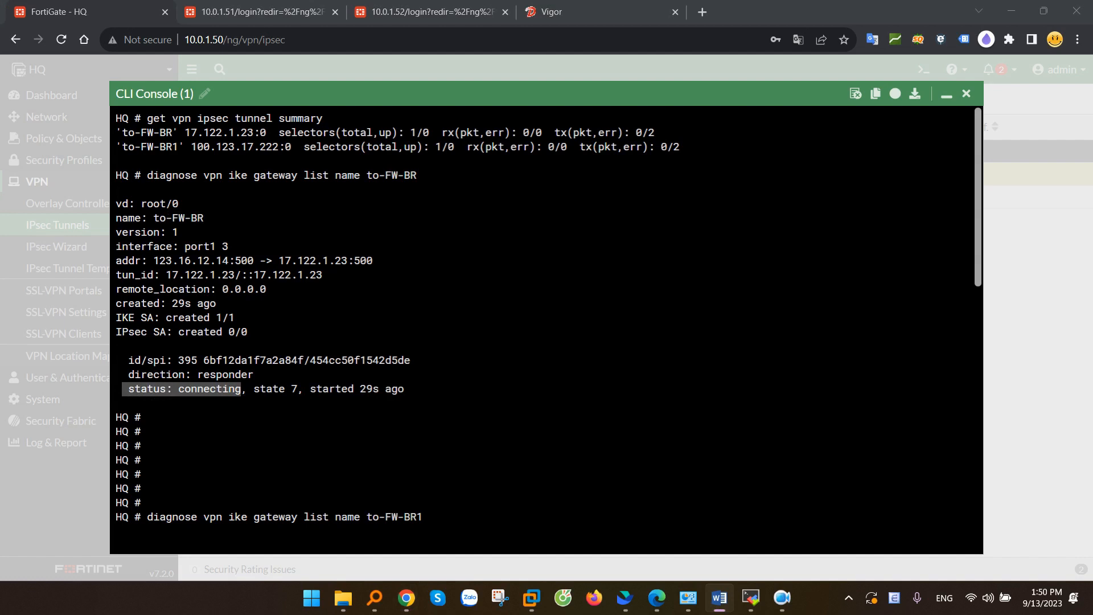
pyautogui.click(452, 409)
pyautogui.press('Return')
pyautogui.write('execute ping')
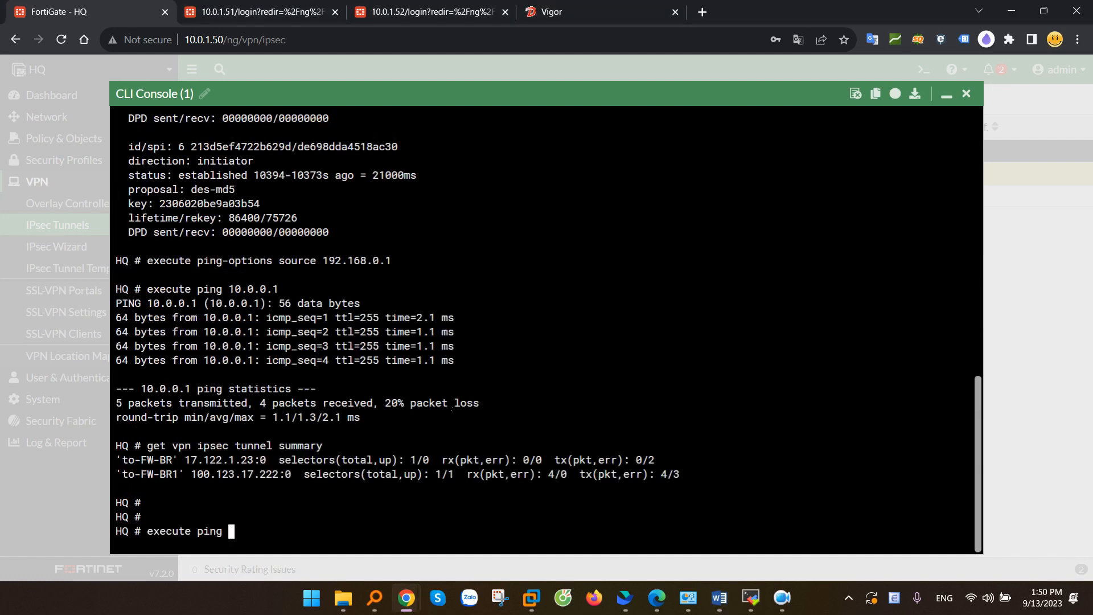
pyautogui.scroll(15, 391, 302)
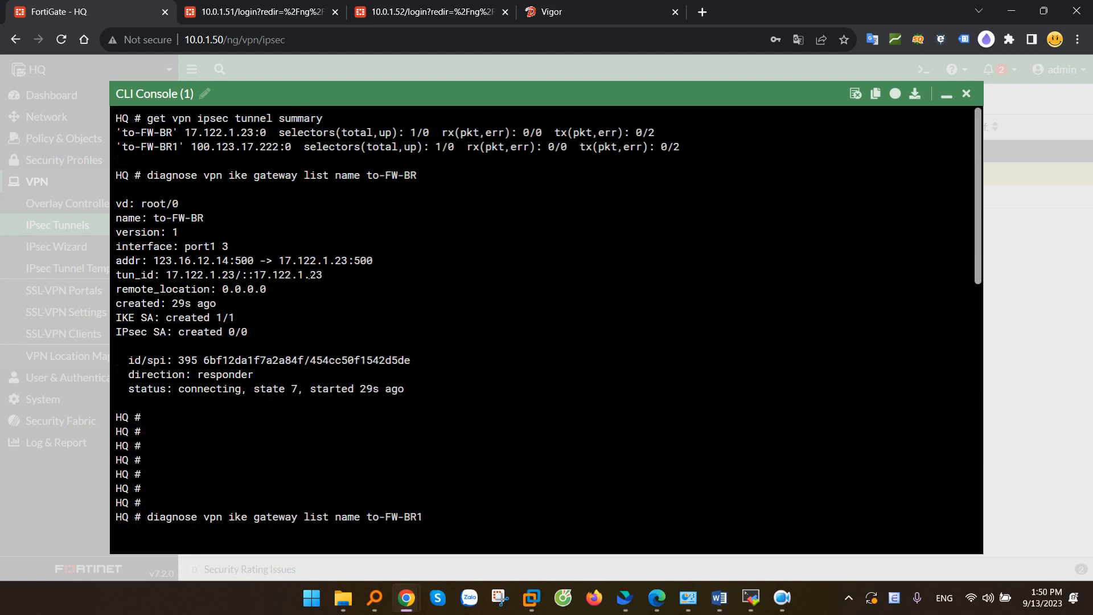
pyautogui.moveTo(281, 261); pyautogui.dragTo(330, 263)
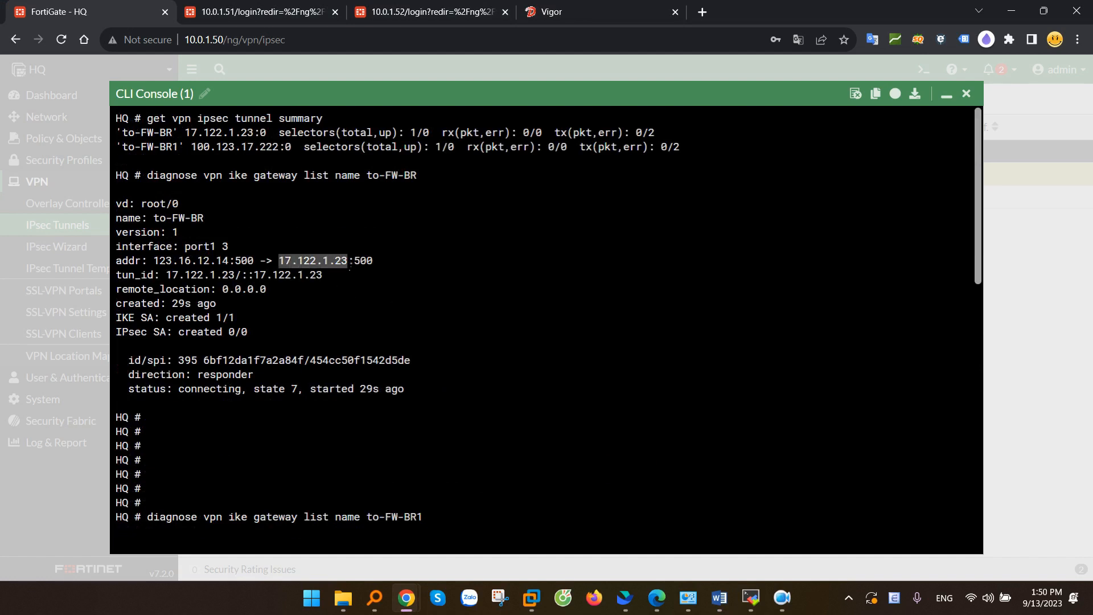
pyautogui.rightClick(349, 263)
pyautogui.click(387, 314)
pyautogui.rightClick(492, 338)
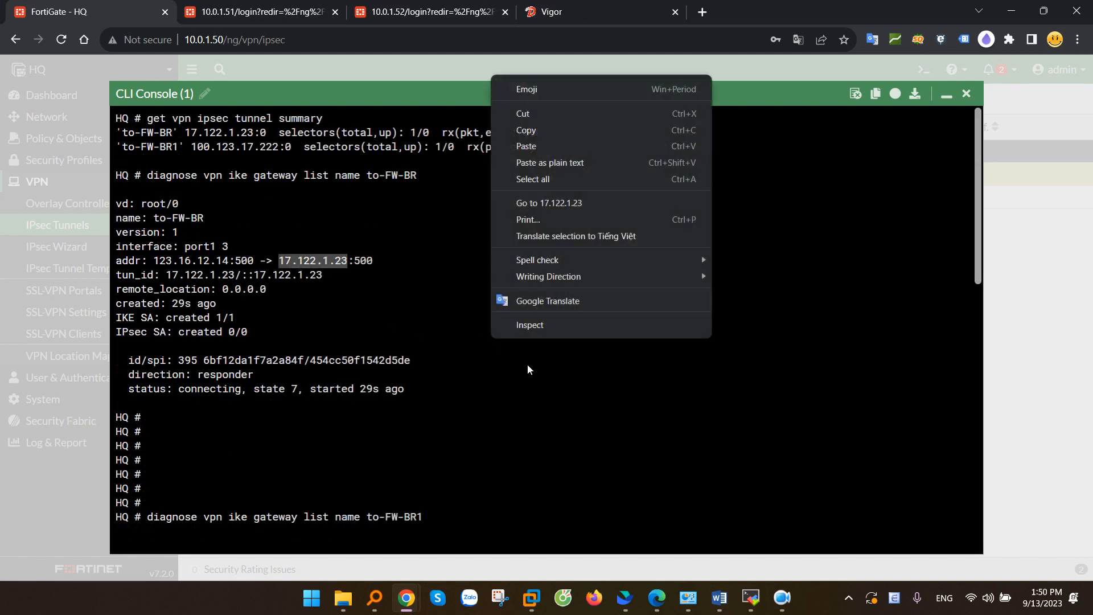
pyautogui.click(535, 146)
pyautogui.press('Return')
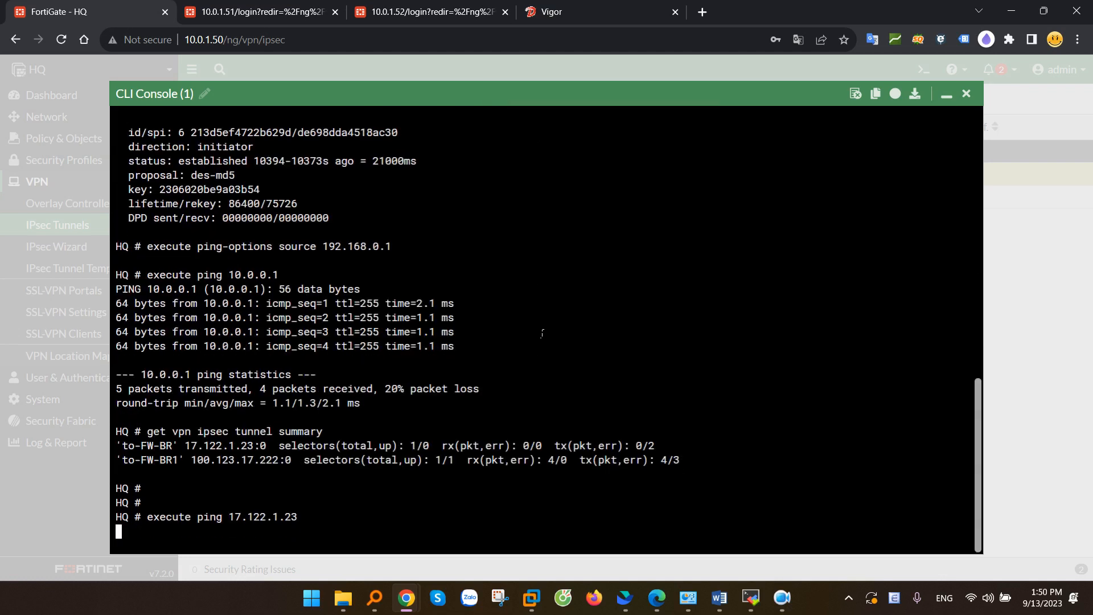
# Step: Log in to the branch firewall at 10.0.1.51 and open its network interface list
pyautogui.click(262, 12)
pyautogui.click(546, 391)
pyautogui.click(50, 116)
pyautogui.click(51, 138)
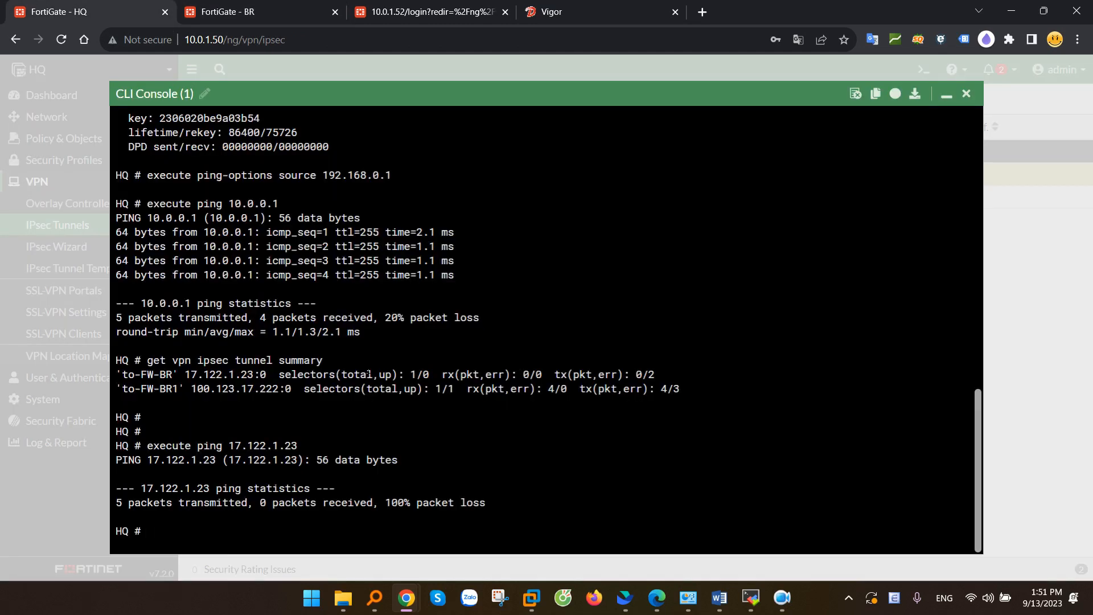
# Step: Set the ping source to 123.16.12.14 with "execute ping-options source", copying the address from the earlier to-FW-BR1 IKE gateway output
pyautogui.write('execute ping-options source')
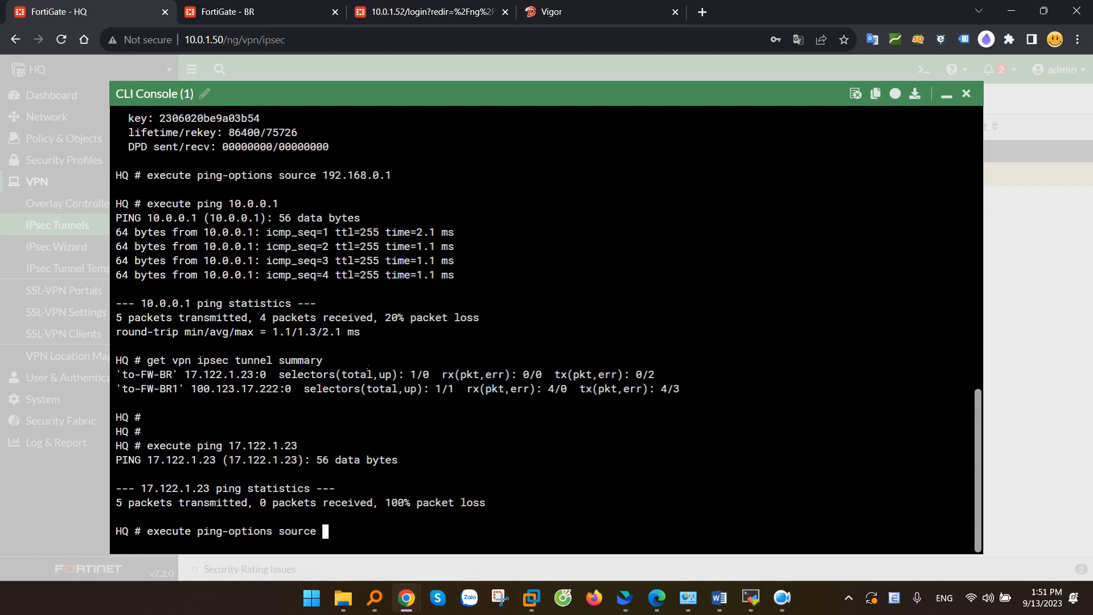
pyautogui.scroll(14, 369, 373)
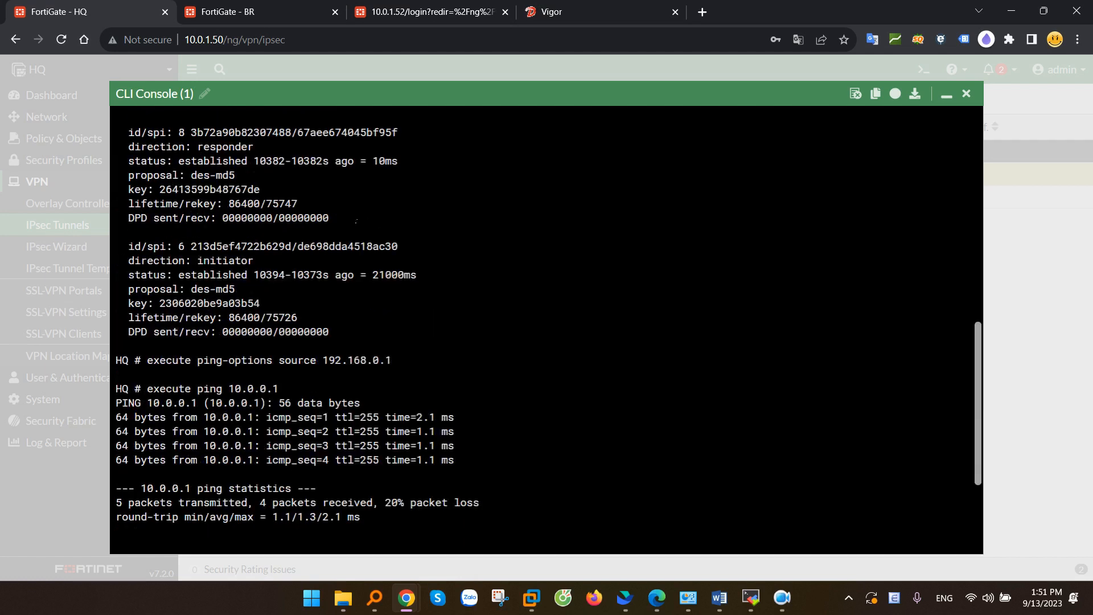
pyautogui.moveTo(153, 289); pyautogui.dragTo(228, 289)
pyautogui.rightClick(220, 289)
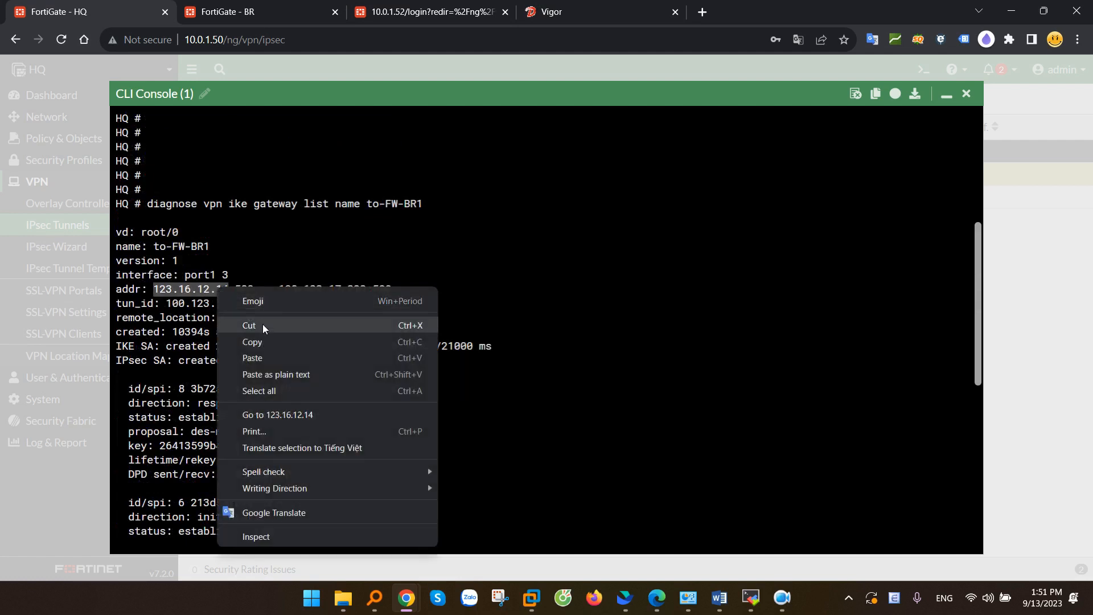
pyautogui.click(251, 341)
pyautogui.scroll(-14, 456, 341)
pyautogui.rightClick(521, 370)
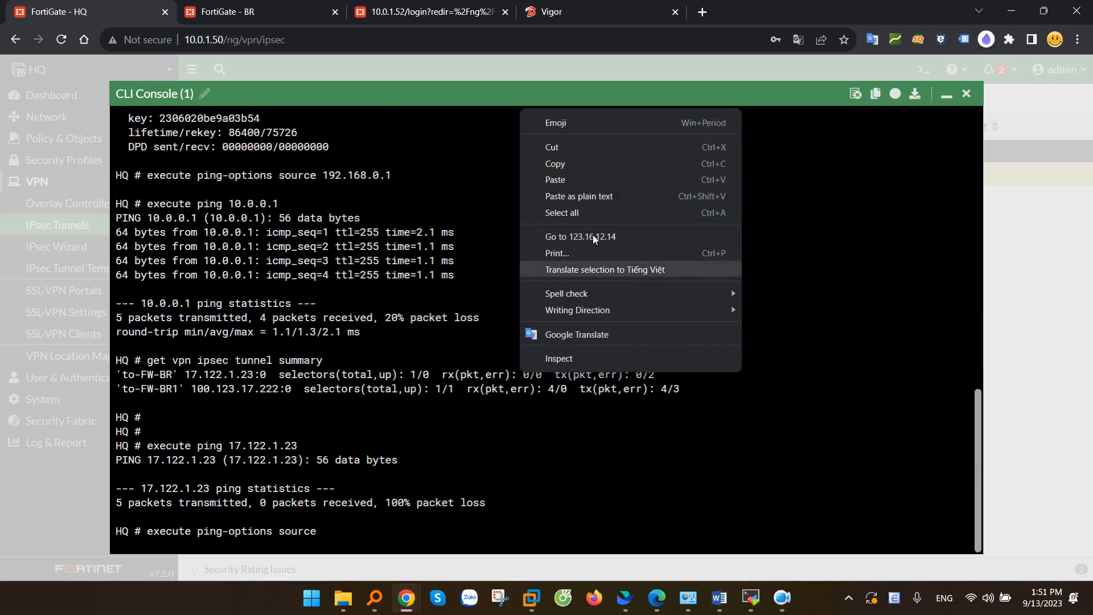
pyautogui.click(564, 180)
pyautogui.press('Return')
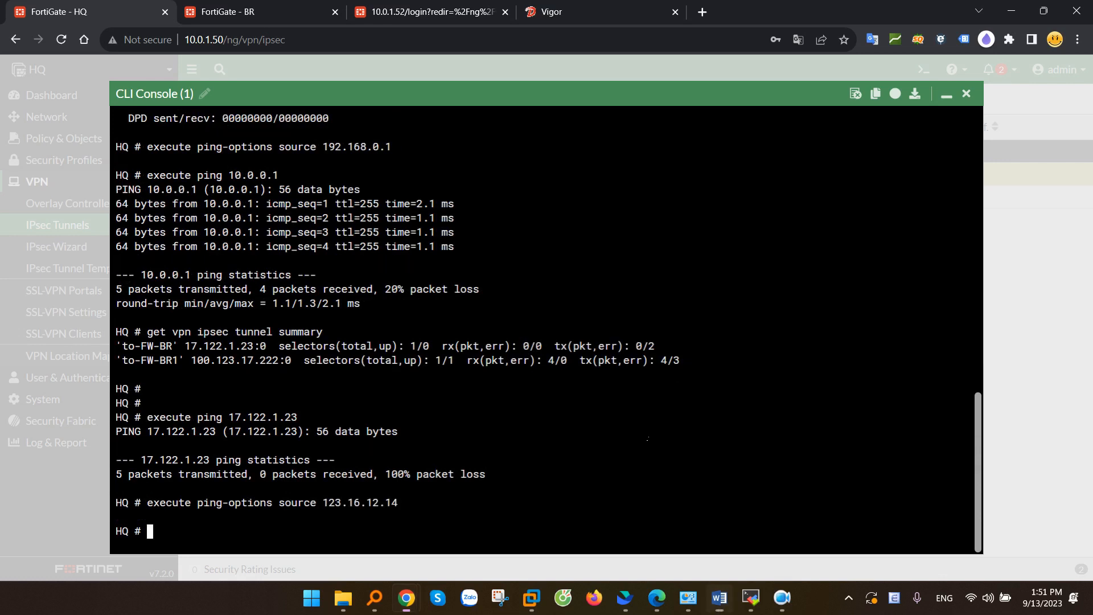
# Step: Rerun "execute ping 17.122.1.23" and examine the replies from the remote gateway
pyautogui.press('Up')
pyautogui.press('Up')
pyautogui.press('Return')
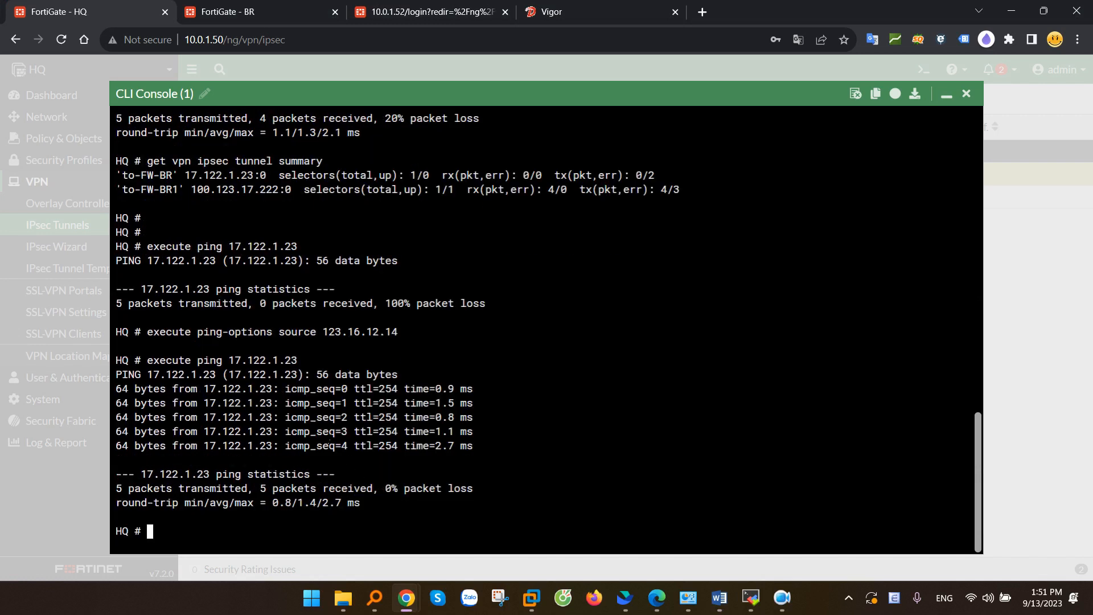
pyautogui.moveTo(242, 389); pyautogui.dragTo(436, 446)
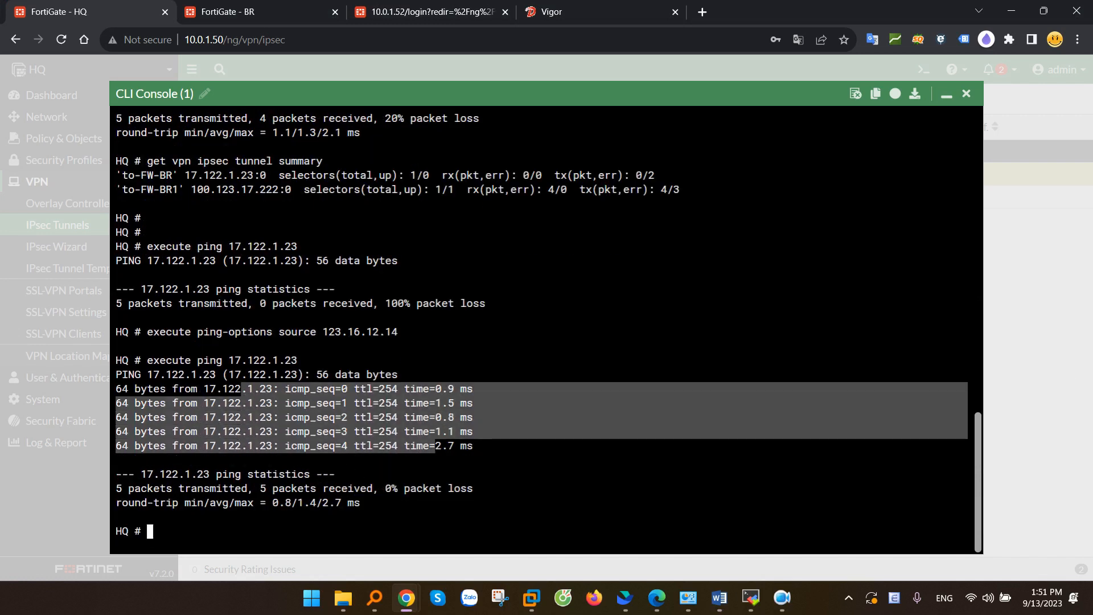
pyautogui.hotkey('alt', 'Tab')
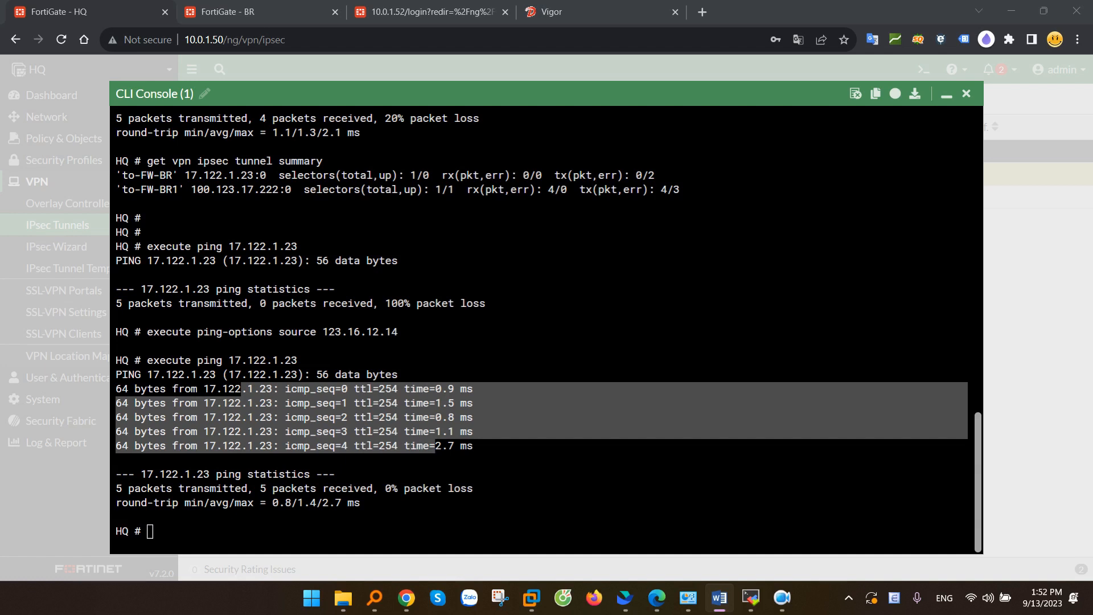
pyautogui.click(496, 323)
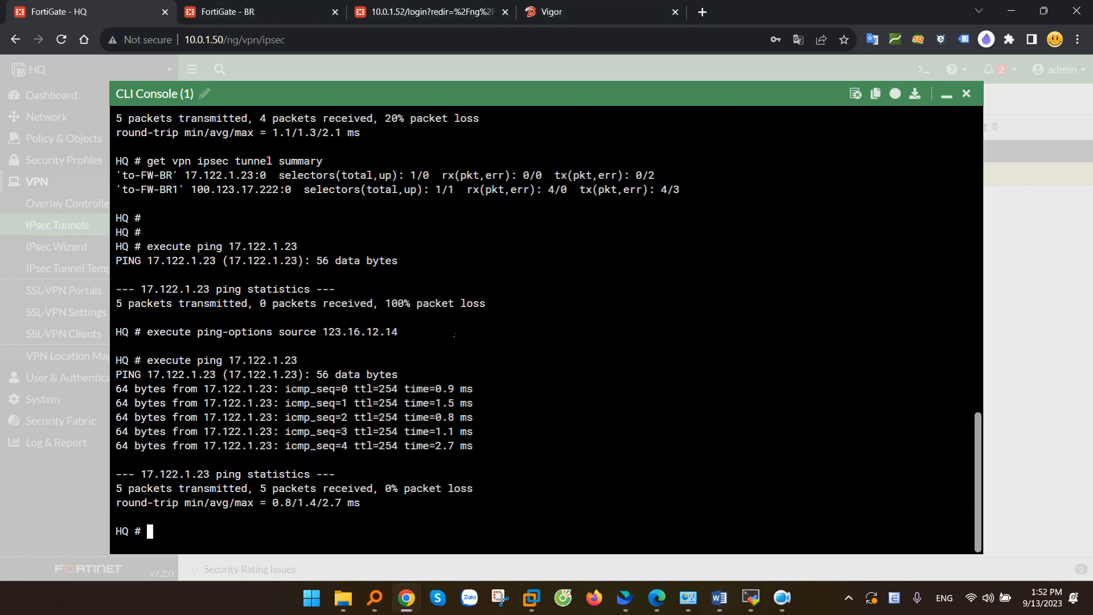
# Step: Start a packet capture with "diagnose sniffer packet any 'host 17.122.1.23 and port 500' 4 0 l", copying the host address from the ping command
pyautogui.press('Return')
pyautogui.press('Return')
pyautogui.press('Return')
pyautogui.press('Return')
pyautogui.press('Return')
pyautogui.press('Return')
pyautogui.write('diagnose sniffer ')
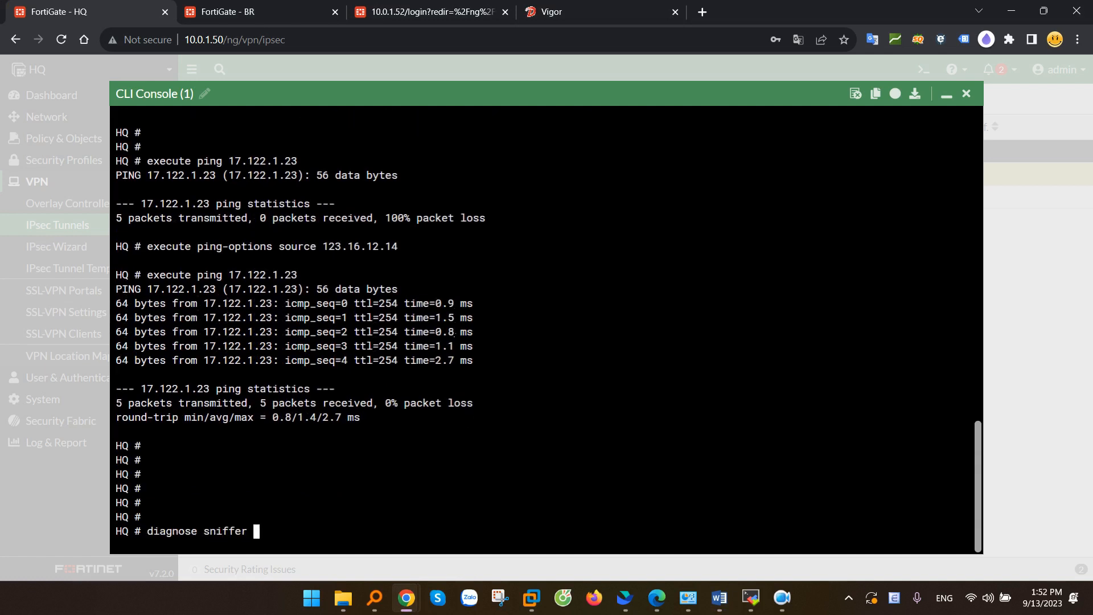
pyautogui.write("packet any 'host")
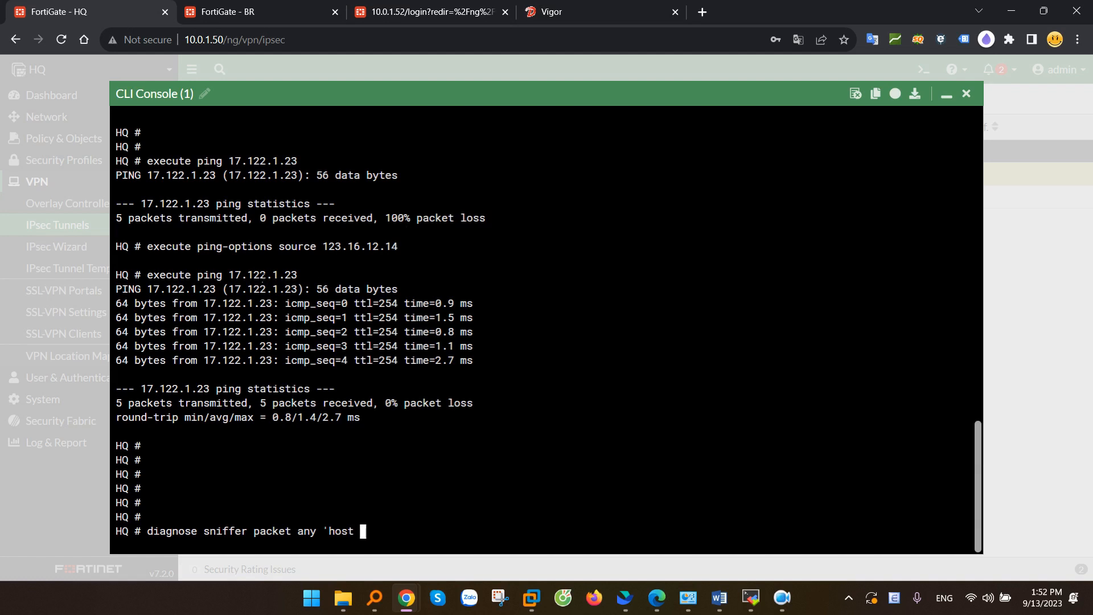
pyautogui.moveTo(229, 275); pyautogui.dragTo(297, 276)
pyautogui.rightClick(293, 276)
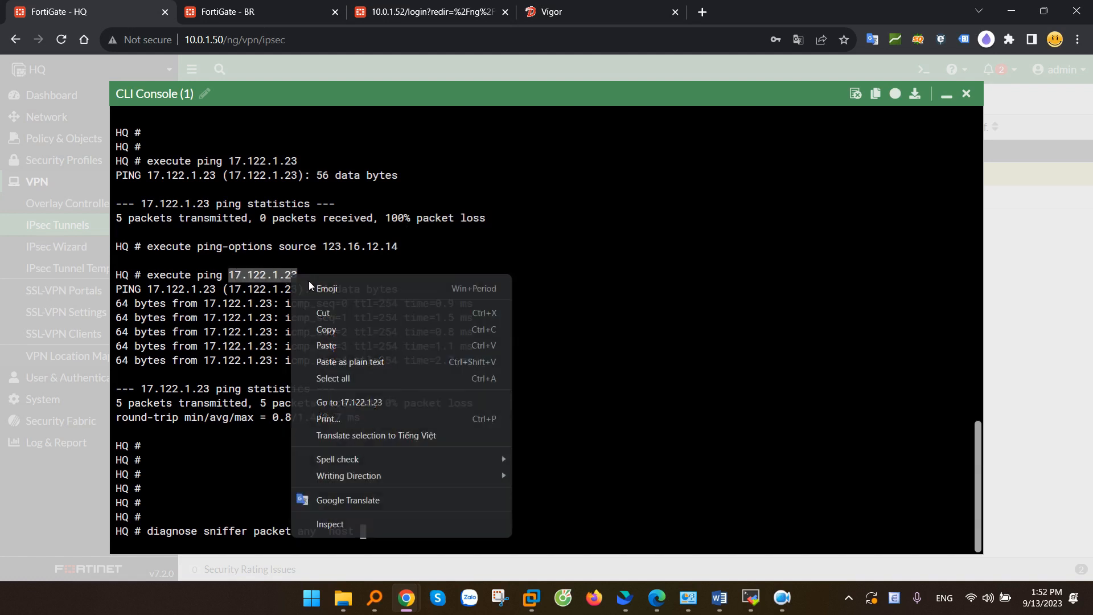
pyautogui.click(330, 330)
pyautogui.rightClick(487, 336)
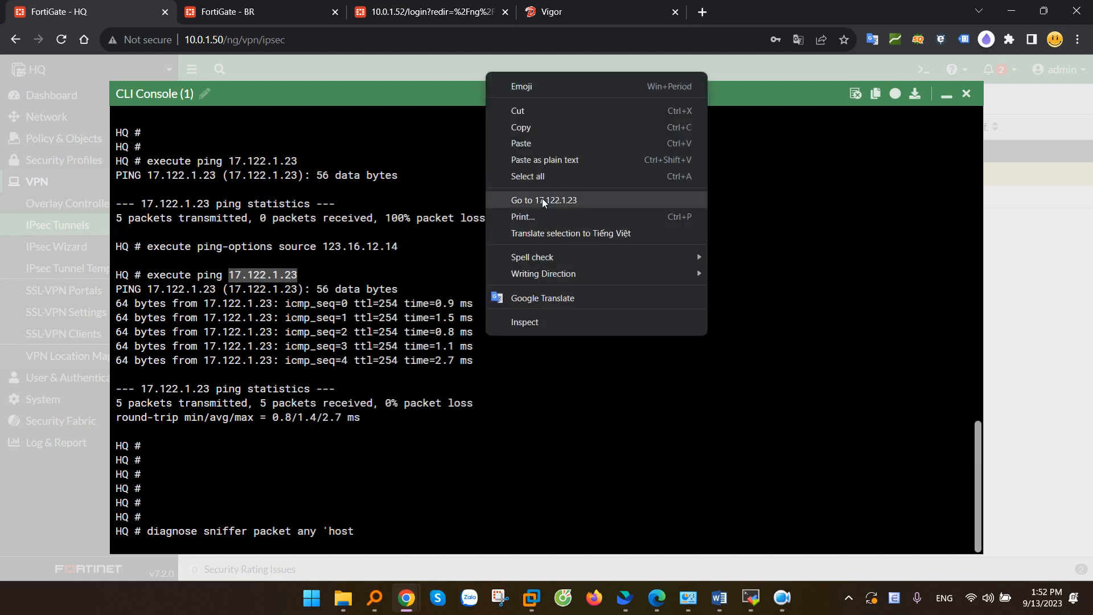
pyautogui.click(521, 143)
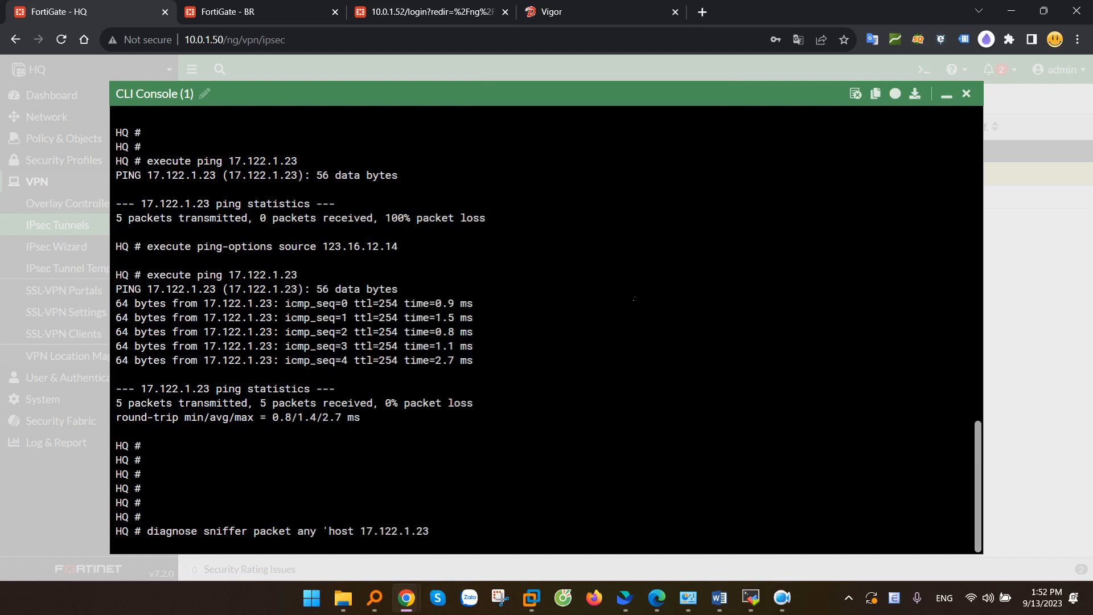
pyautogui.write("and port 500' 4 0 l")
pyautogui.press('Return')
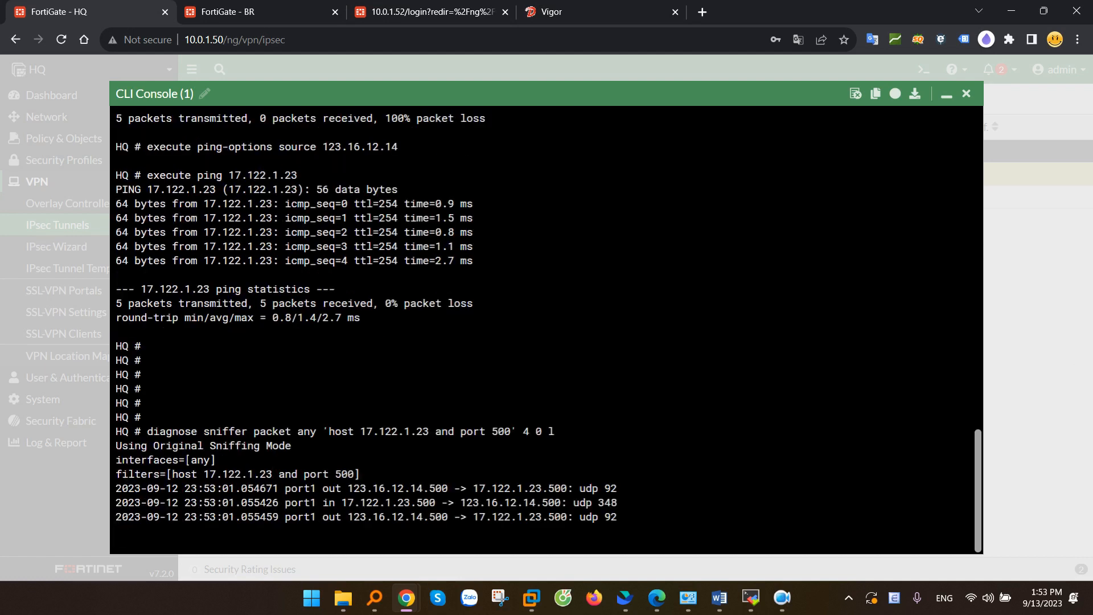
# Step: Examine the captured port 500 packets exchanged with 17.122.1.23, and stop the capture
pyautogui.moveTo(115, 484); pyautogui.dragTo(624, 523)
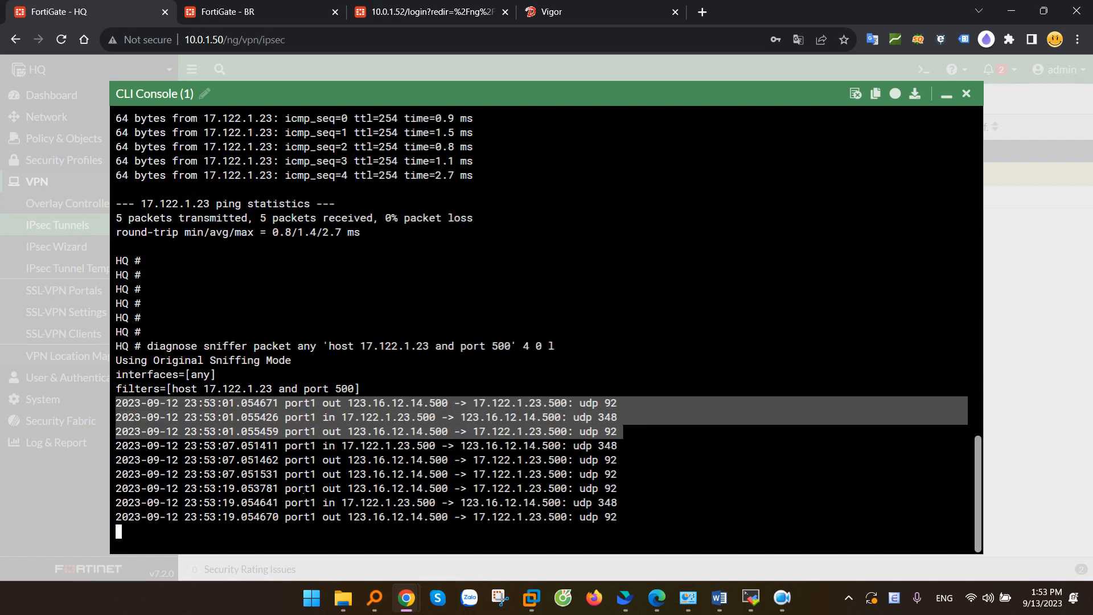
pyautogui.click(348, 436)
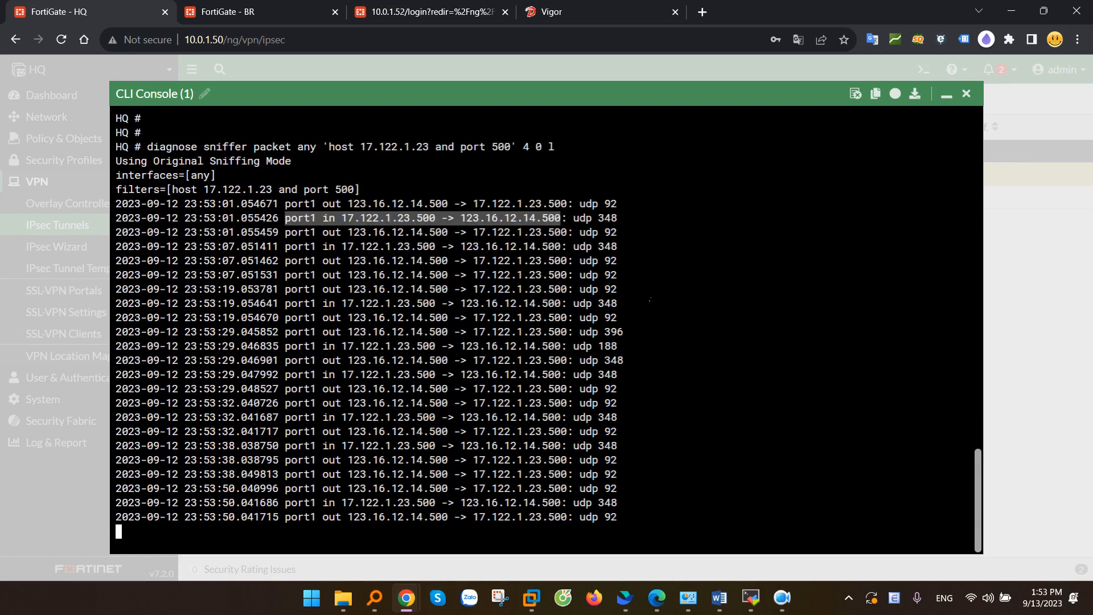
pyautogui.hotkey('ctrl', 'c')
pyautogui.press('Return')
pyautogui.press('Return')
pyautogui.press('Return')
pyautogui.press('Return')
pyautogui.press('Return')
pyautogui.press('Return')
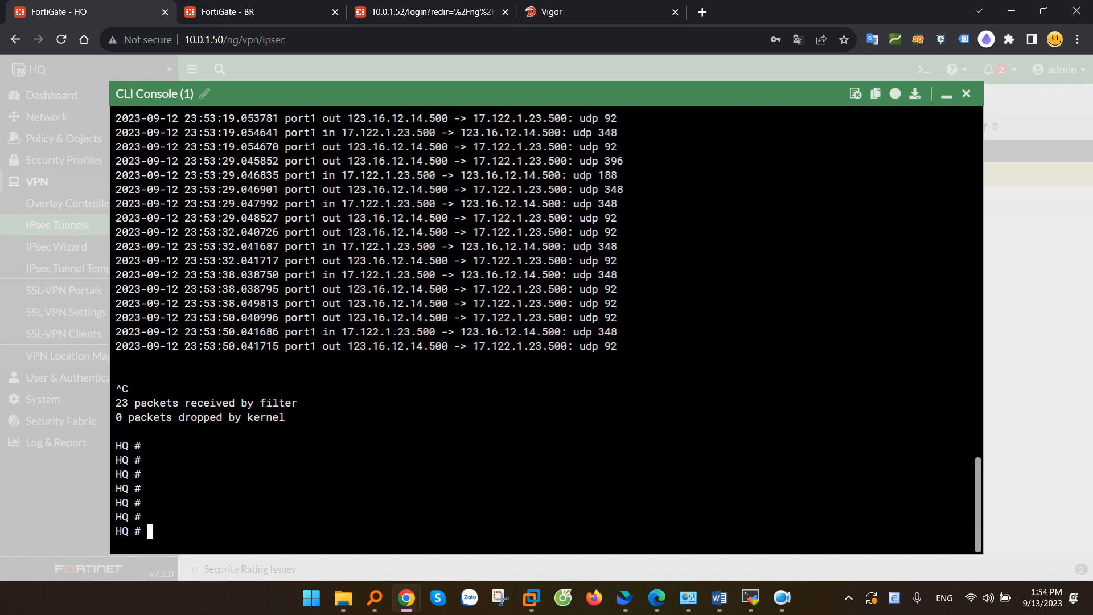
# Step: Filter the IKE log by destination with "diagnose vpn ike log-filter dst-addr4 17.122.1.23", copying the address from the sniffer command
pyautogui.hotkey('alt', 'Tab')
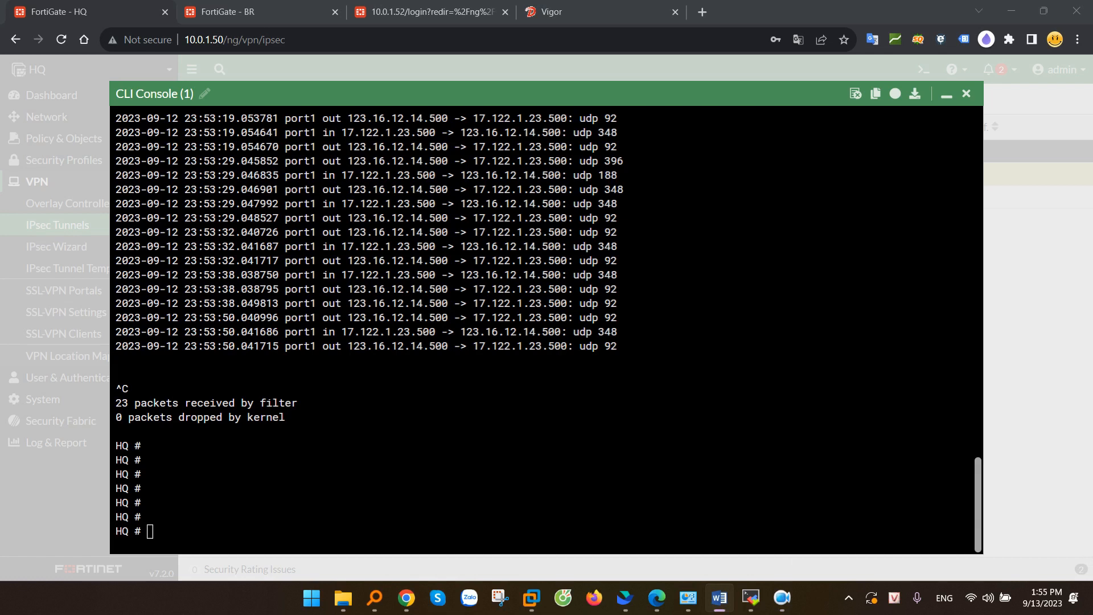
pyautogui.hotkey('alt', 'Tab')
pyautogui.write('dia')
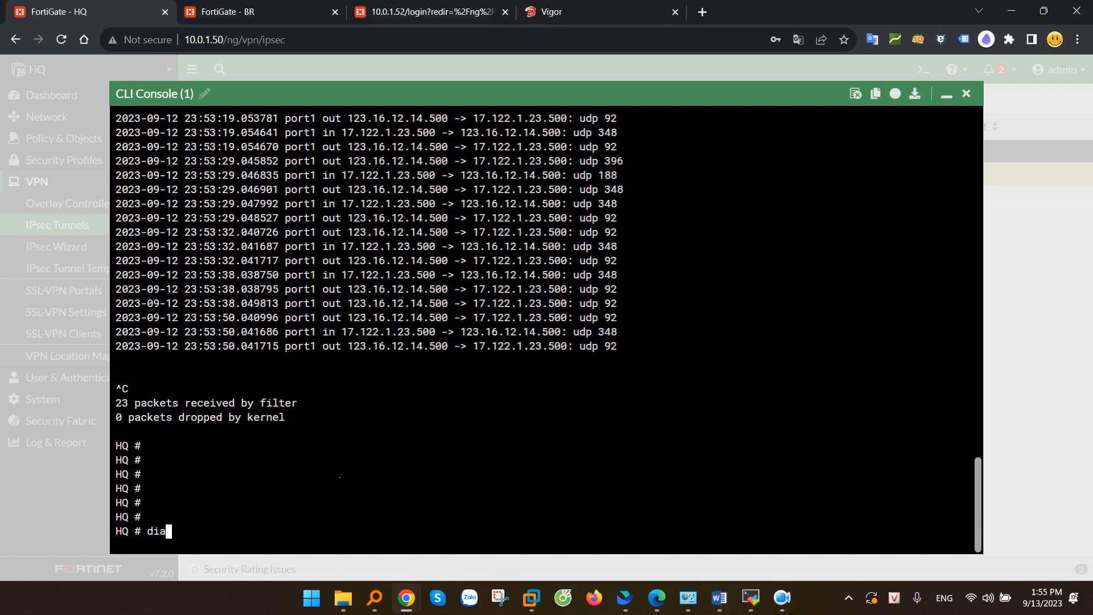
pyautogui.write('gnose vpn ike log-f')
pyautogui.press('Tab')
pyautogui.write('ds')
pyautogui.press('Tab')
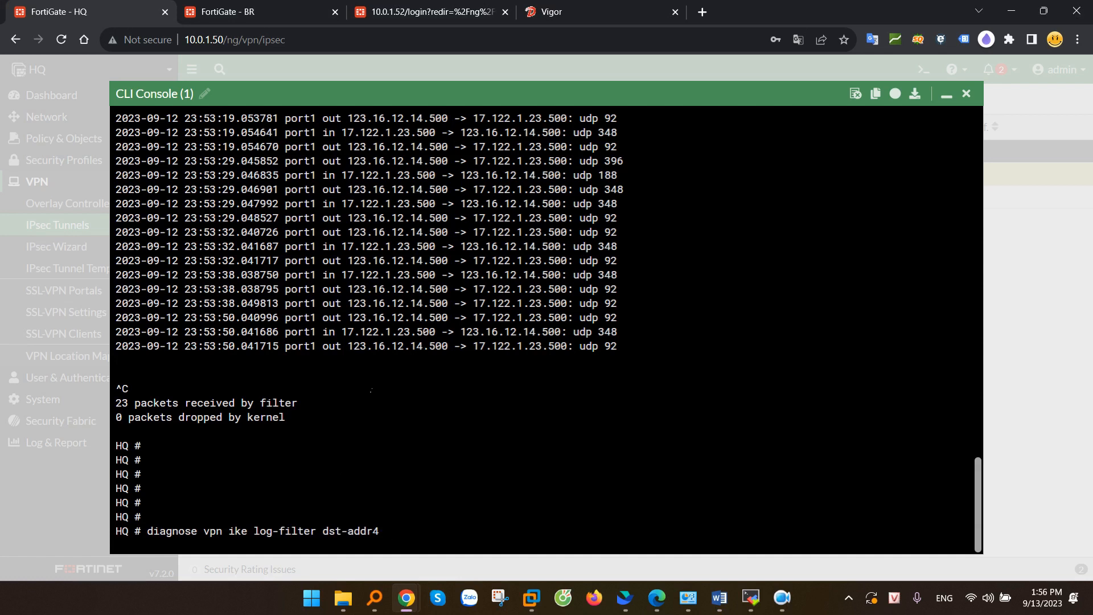
pyautogui.scroll(8, 387, 336)
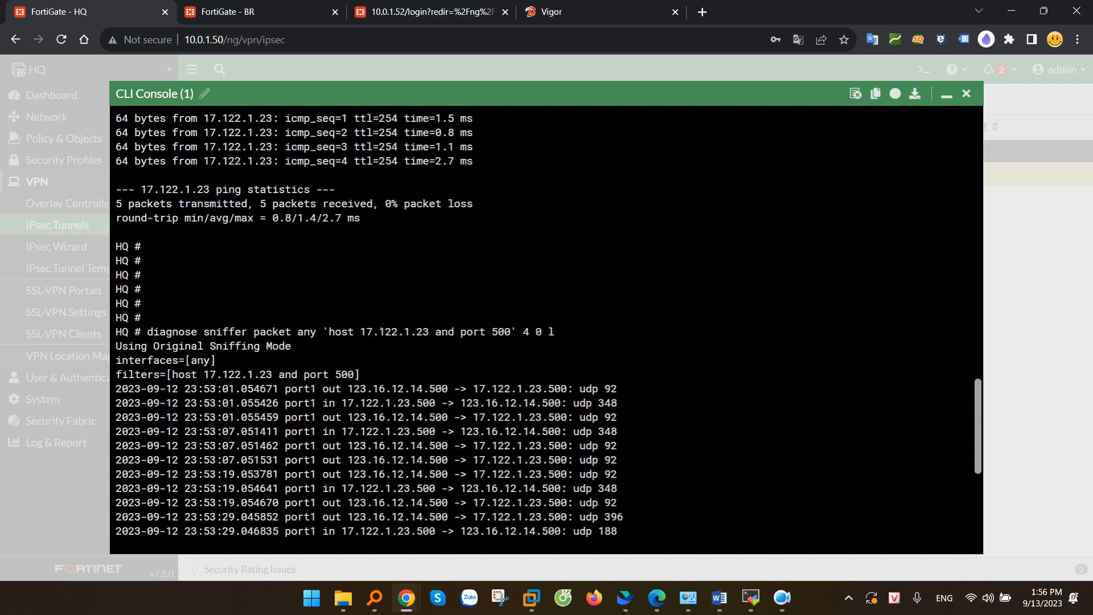
pyautogui.moveTo(361, 332); pyautogui.dragTo(428, 332)
pyautogui.rightClick(421, 331)
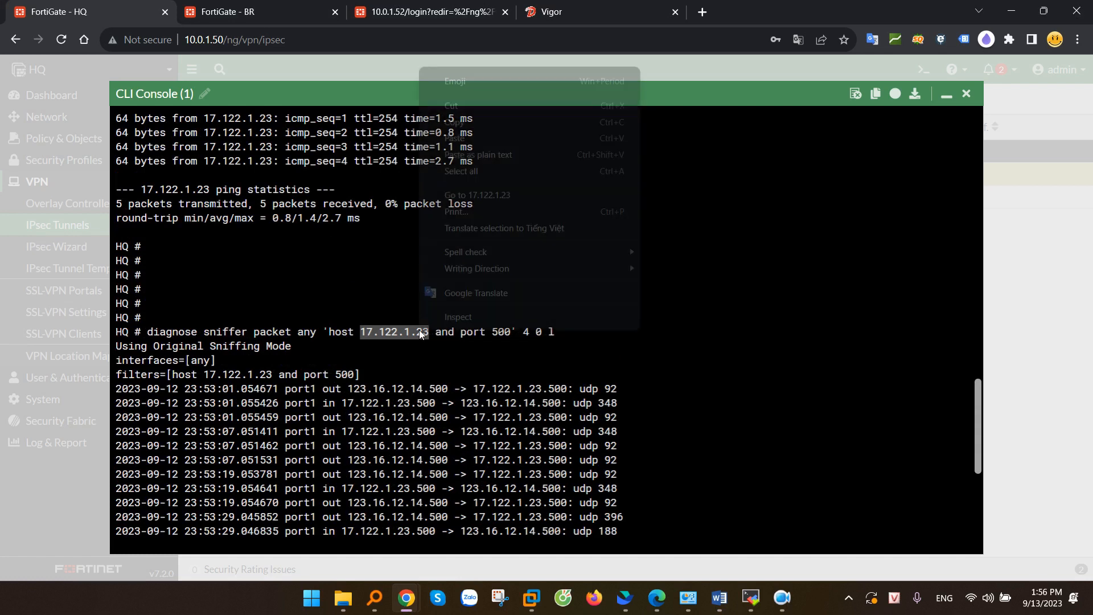
pyautogui.click(459, 123)
pyautogui.rightClick(638, 389)
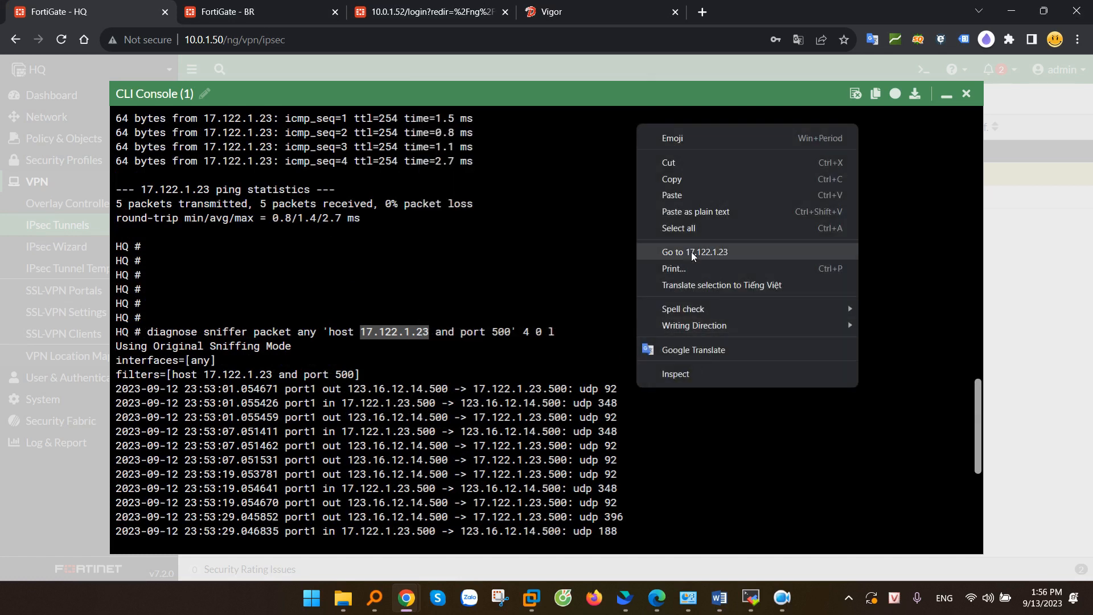
pyautogui.click(683, 200)
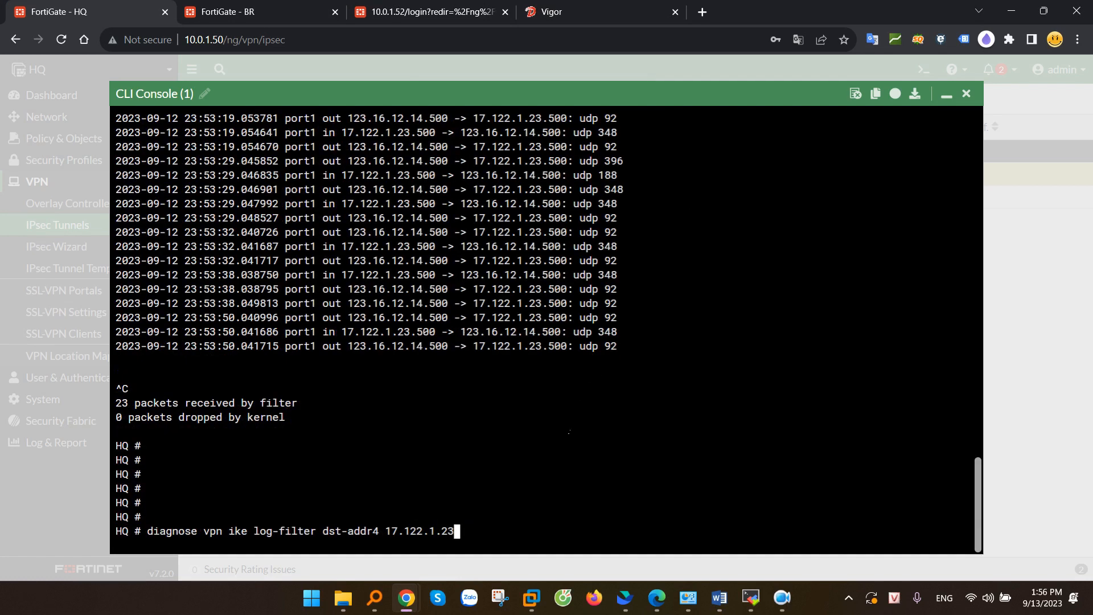
pyautogui.press('Return')
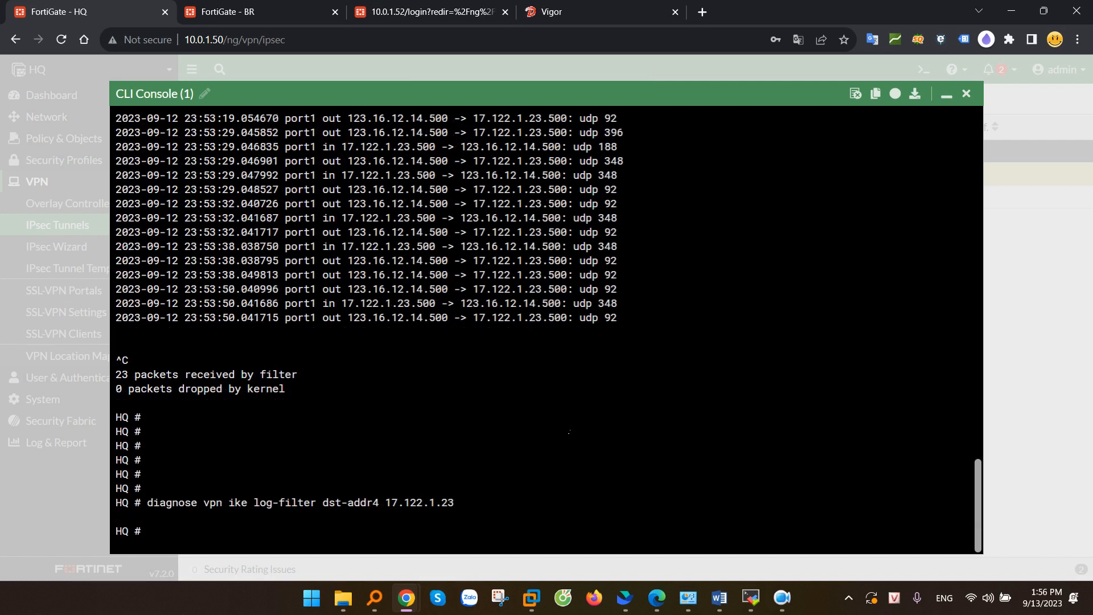
# Step: Start IKE debugging by running "diagnose debug application ike -1" and "diagnose debug enable"
pyautogui.write('diagnose debug ')
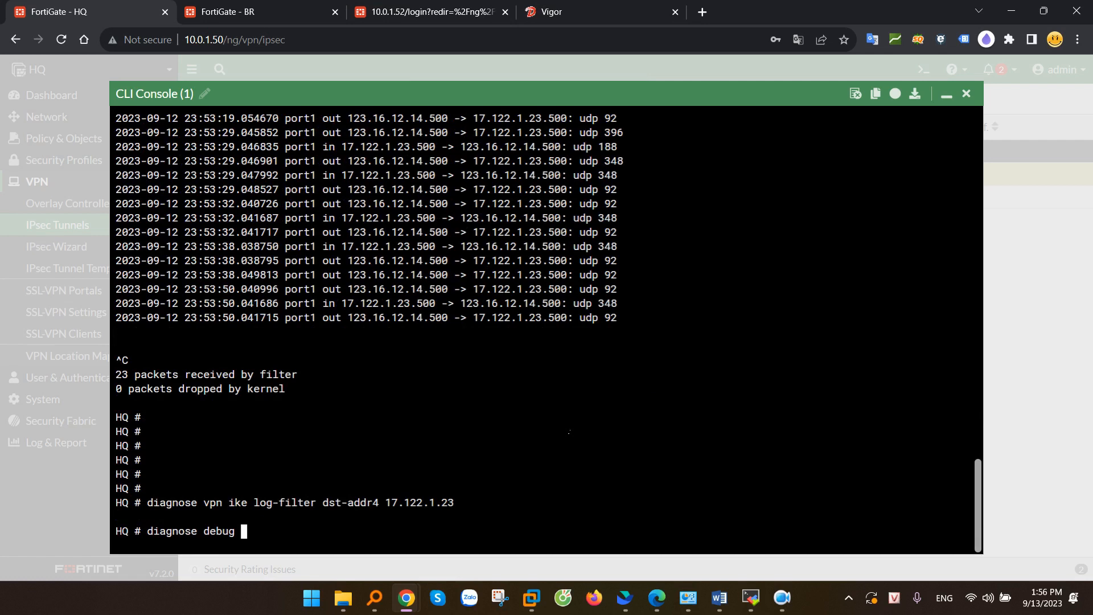
pyautogui.write('application i')
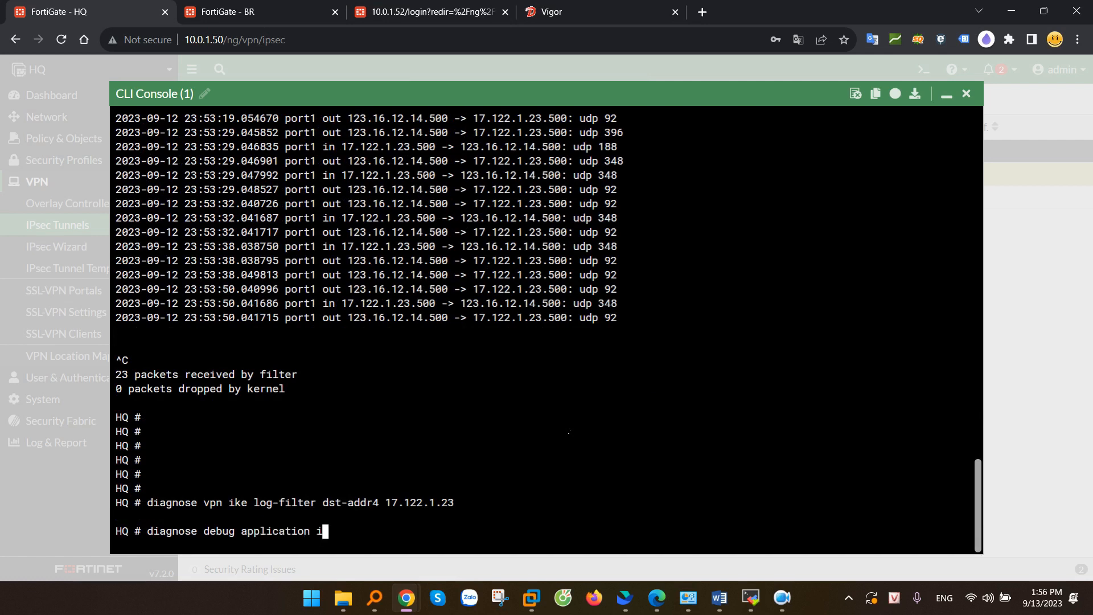
pyautogui.write('ke -1')
pyautogui.press('Return')
pyautogui.write('diagnose ')
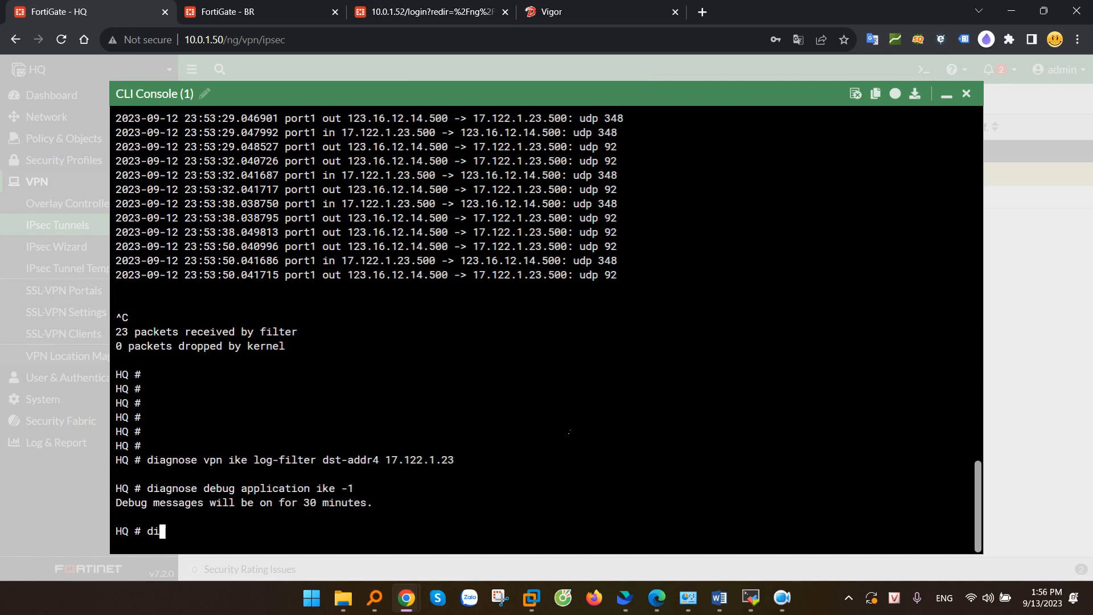
pyautogui.write('debug enable')
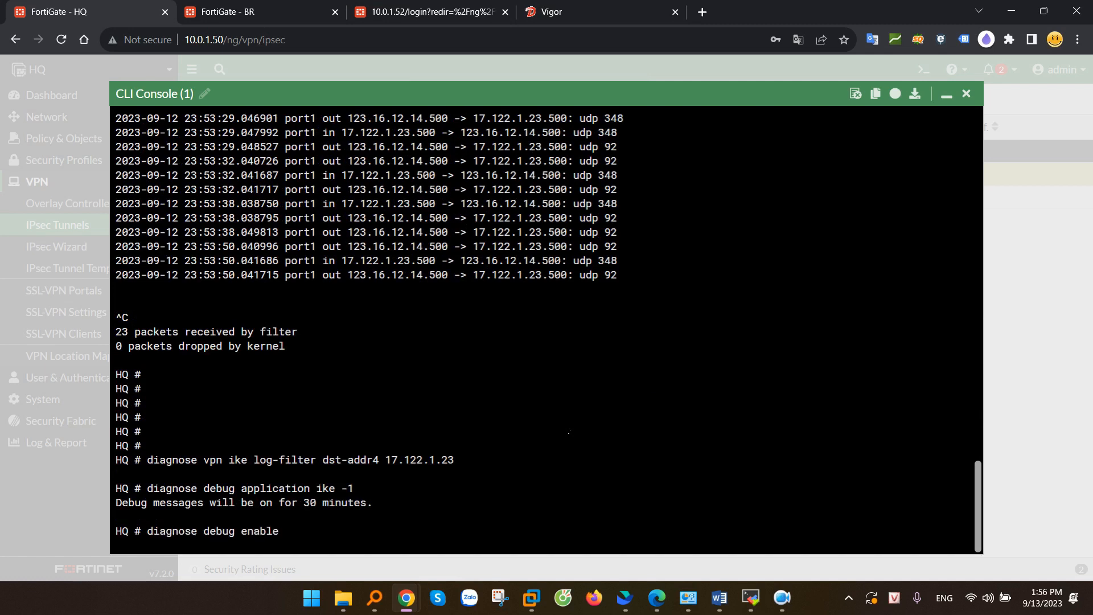
pyautogui.press('Return')
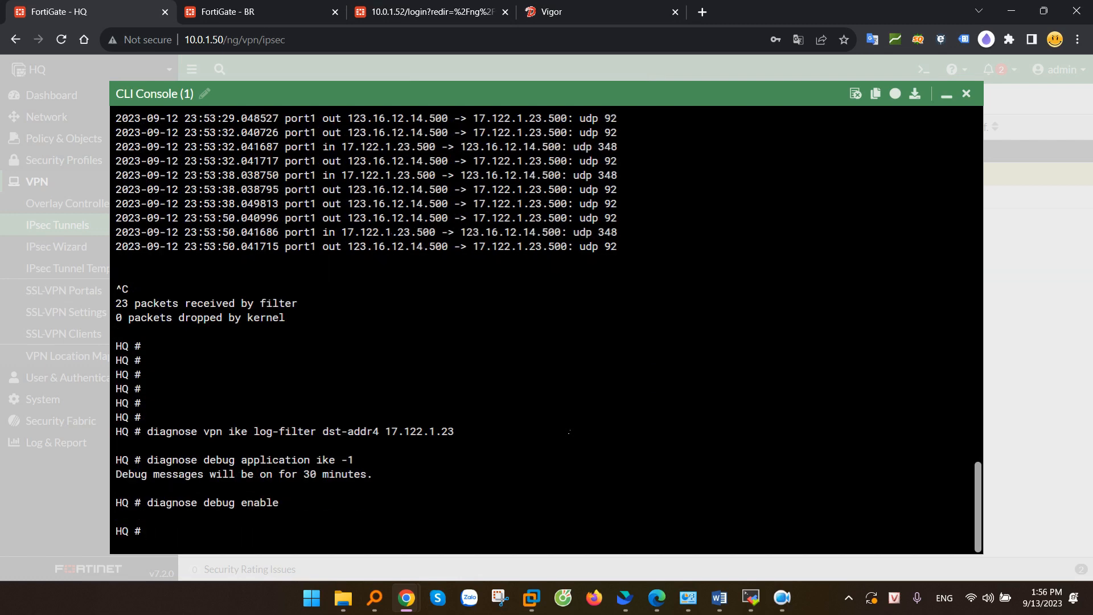
pyautogui.press('Return')
pyautogui.press('Return')
pyautogui.press('Return')
pyautogui.press('Return')
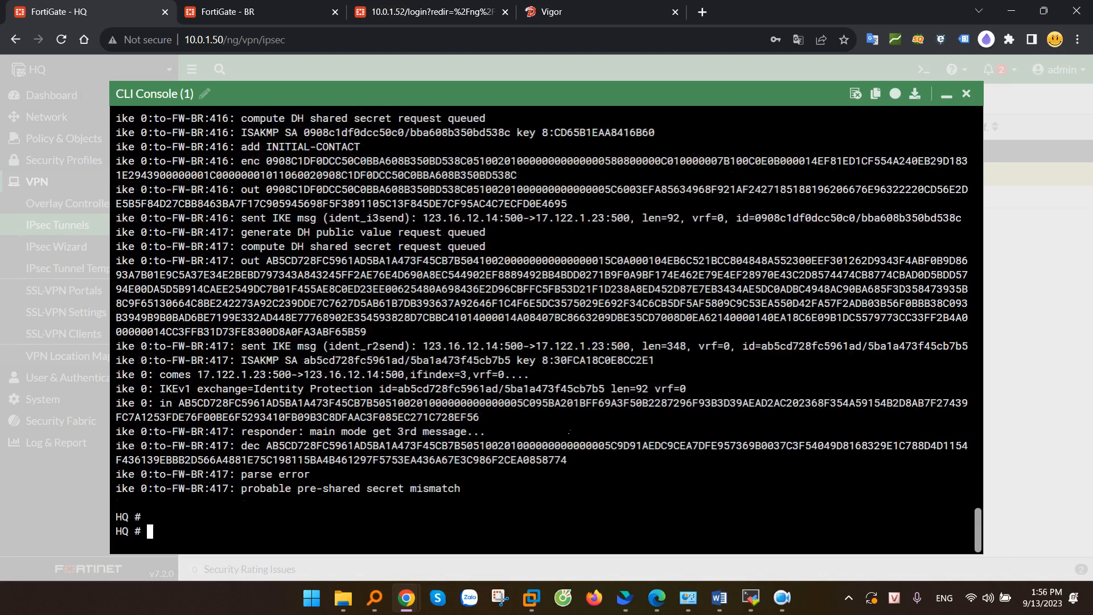
# Step: Stop the debug output with "diagnose debug disable" and examine the last IKE error message for to-FW-BR
pyautogui.press('Return')
pyautogui.write('dia')
pyautogui.press('Tab')
pyautogui.write('de')
pyautogui.press('Tab')
pyautogui.write('disable')
pyautogui.press('Return')
pyautogui.press('Return')
pyautogui.press('Return')
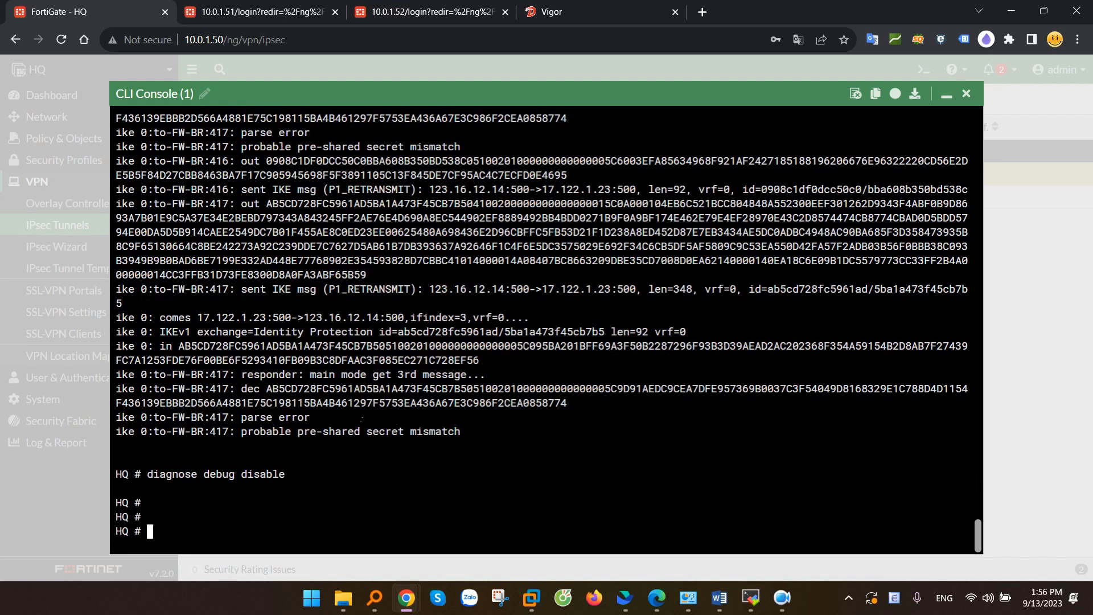
pyautogui.moveTo(241, 432); pyautogui.dragTo(461, 432)
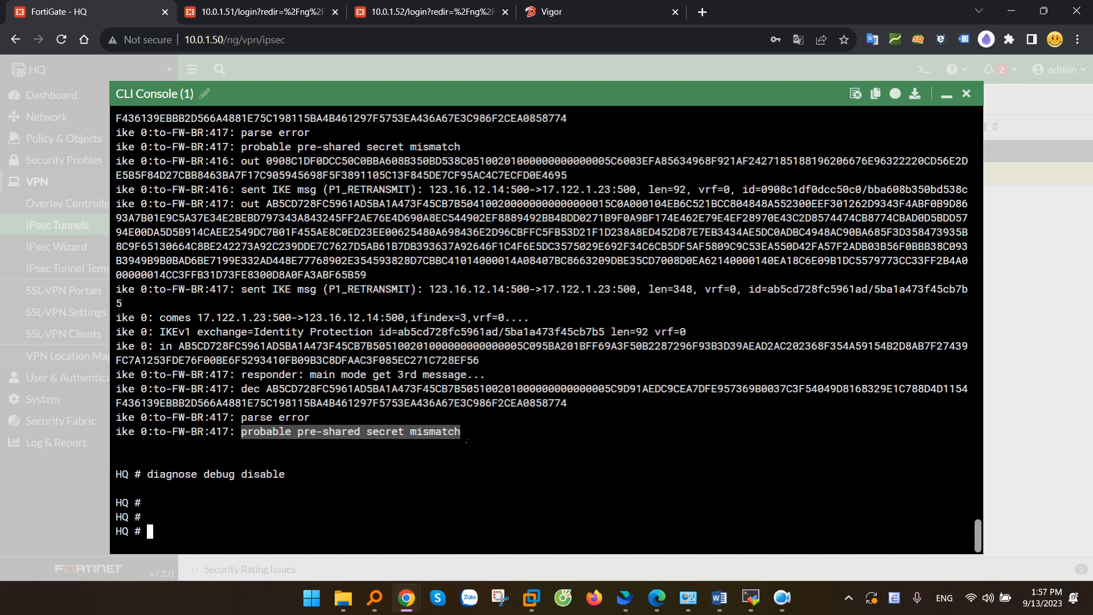
pyautogui.doubleClick(428, 433)
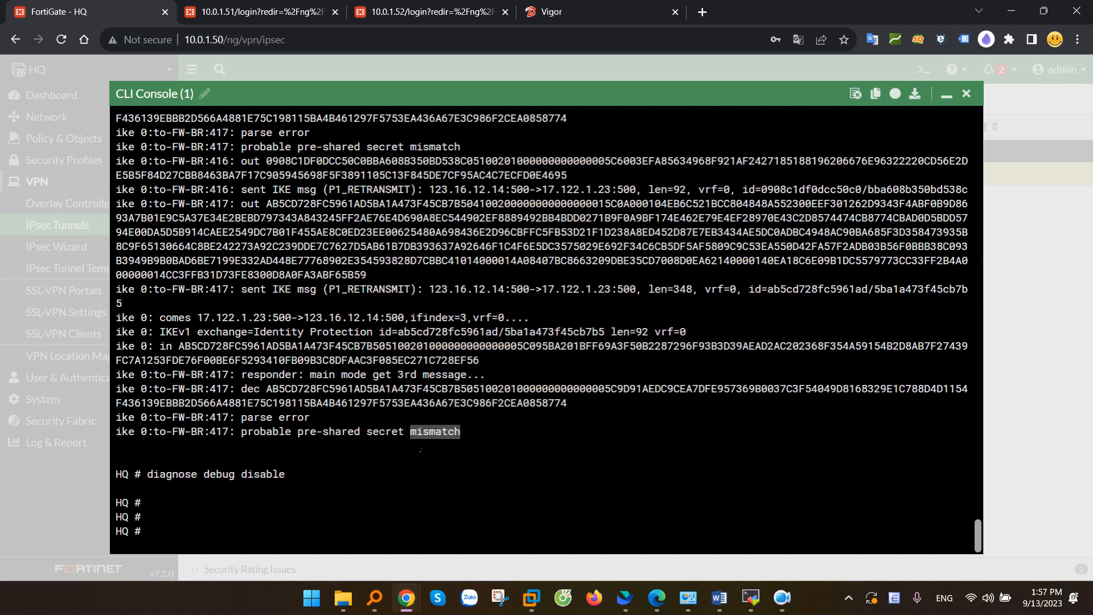
# Step: Examine the last IKE error text for to-FW-BR, and log in to the branch FortiGate at 10.0.1.51 using the saved account password
pyautogui.moveTo(298, 433); pyautogui.dragTo(473, 443)
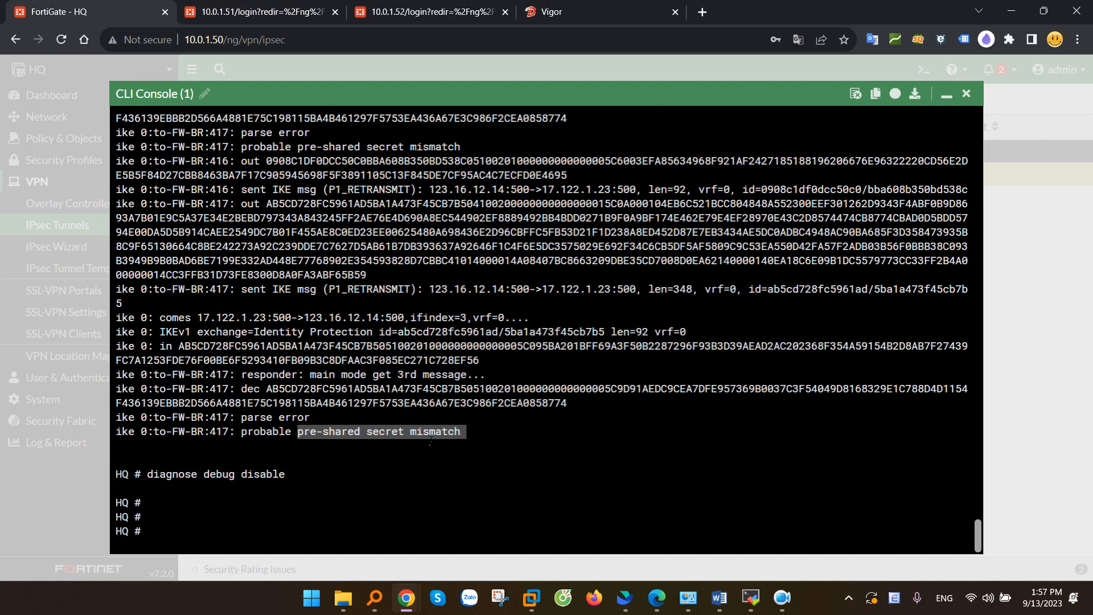
pyautogui.click(246, 11)
pyautogui.click(521, 328)
pyautogui.click(570, 371)
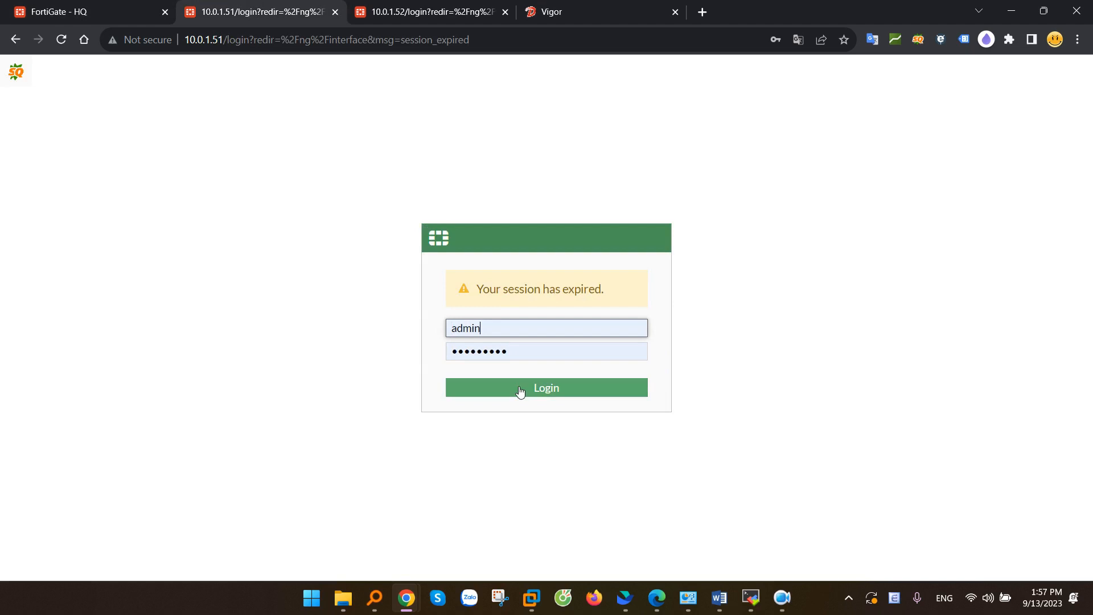
pyautogui.click(520, 387)
# Step: Enter a new pre-shared key in the authentication settings of the branch FortiGate's to-FW-HQ IPsec tunnel and save the tunnel
pyautogui.click(41, 420)
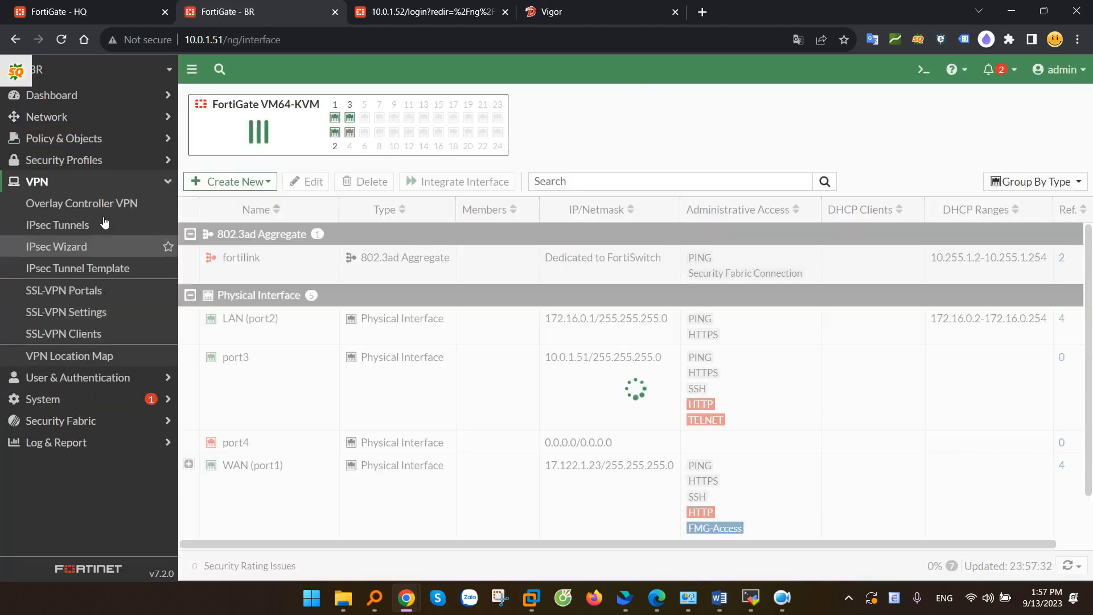
pyautogui.click(60, 225)
pyautogui.doubleClick(373, 180)
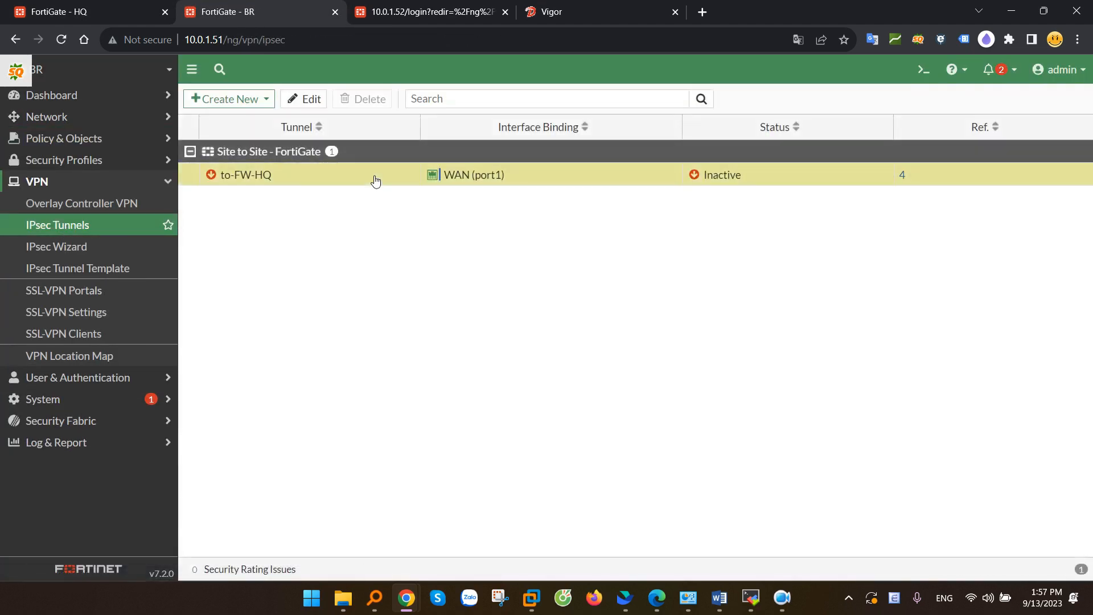
pyautogui.click(397, 338)
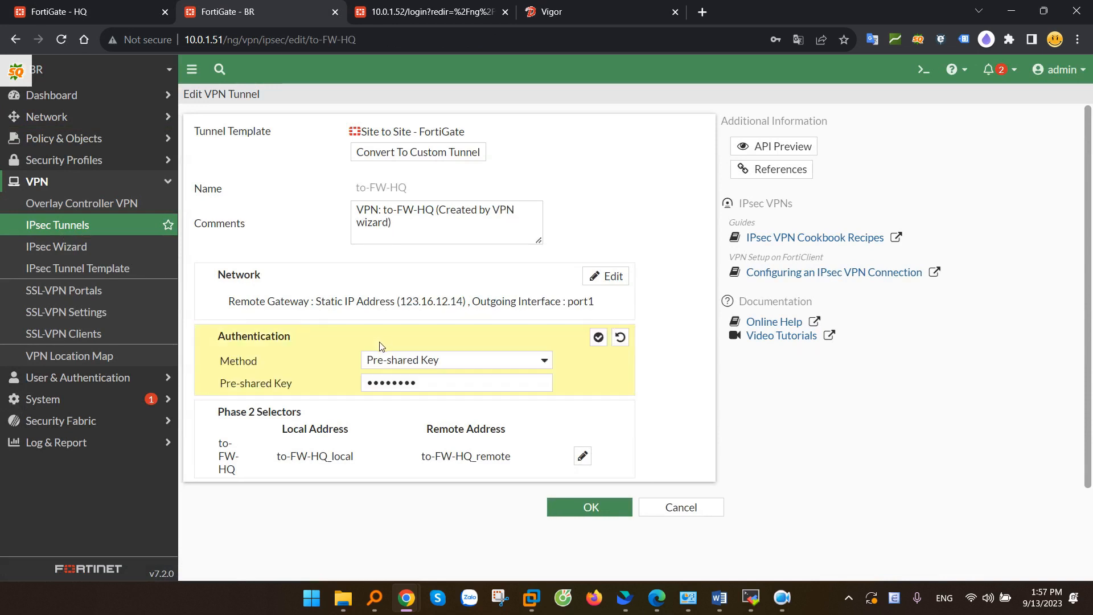
pyautogui.click(367, 383)
pyautogui.write('••••••')
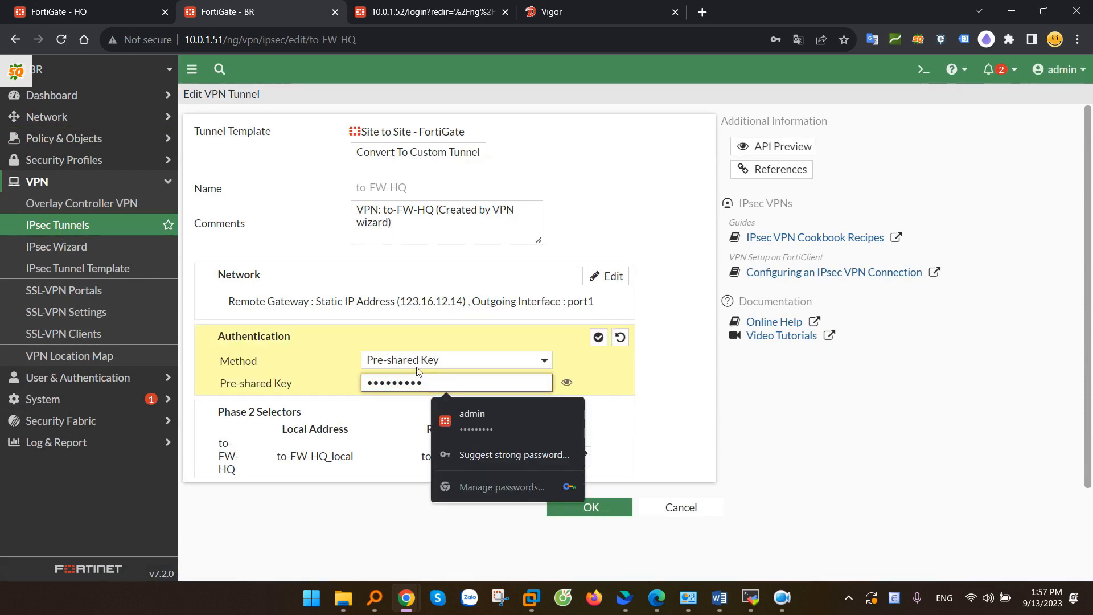
pyautogui.click(598, 337)
pyautogui.click(592, 507)
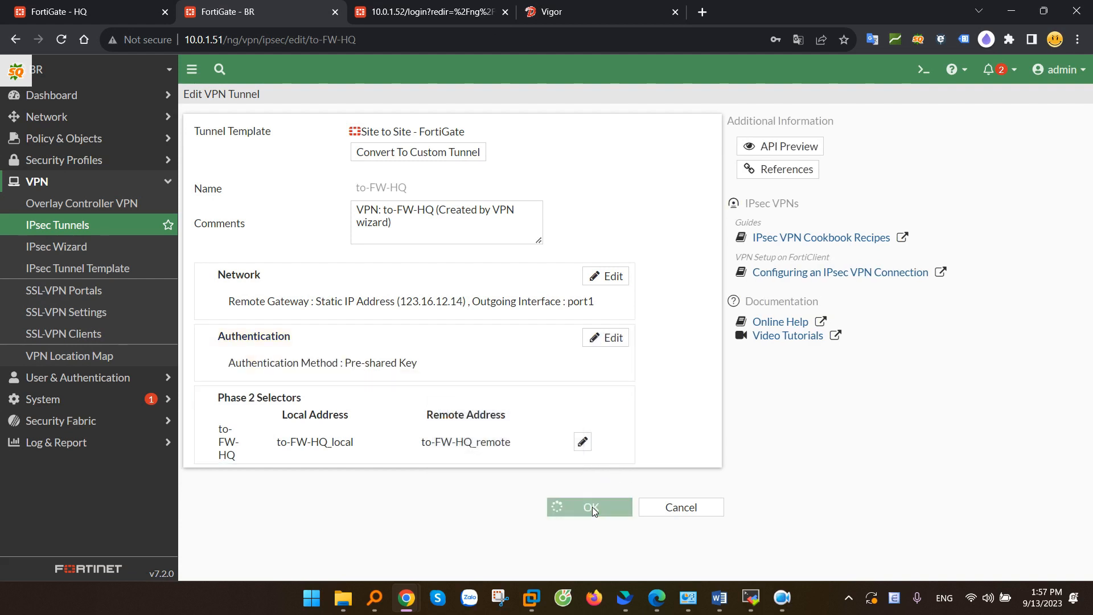
# Step: Run "diagnose vpn ike gateway list name to-FW-BR" on the HQ FortiGate, examine the gateway's status line, and close the console
pyautogui.click(87, 13)
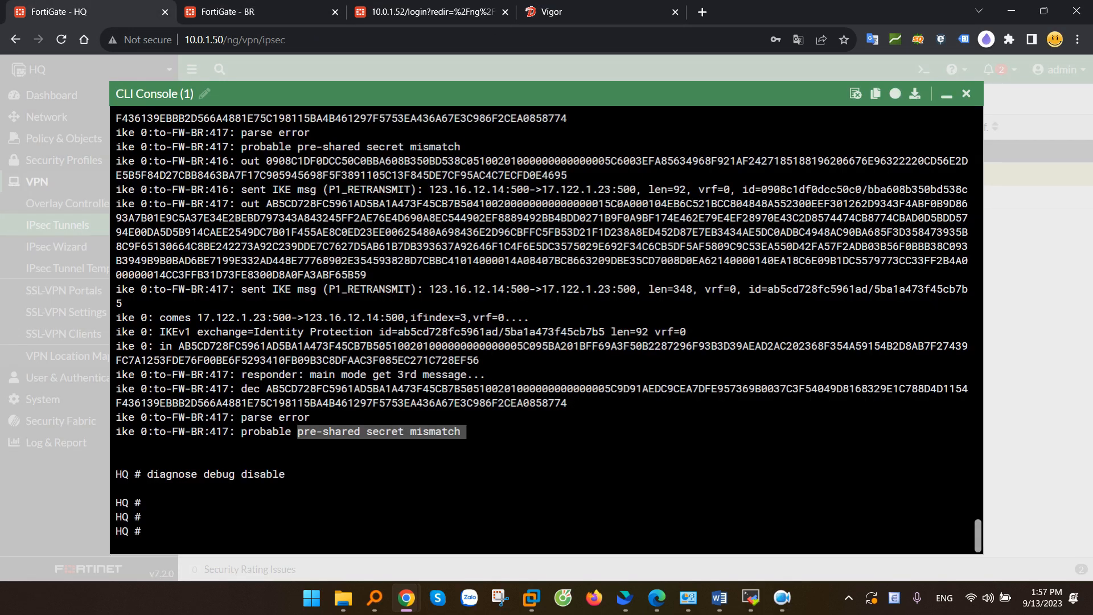
pyautogui.click(620, 343)
pyautogui.write('diagnose ')
pyautogui.write('vpn ike')
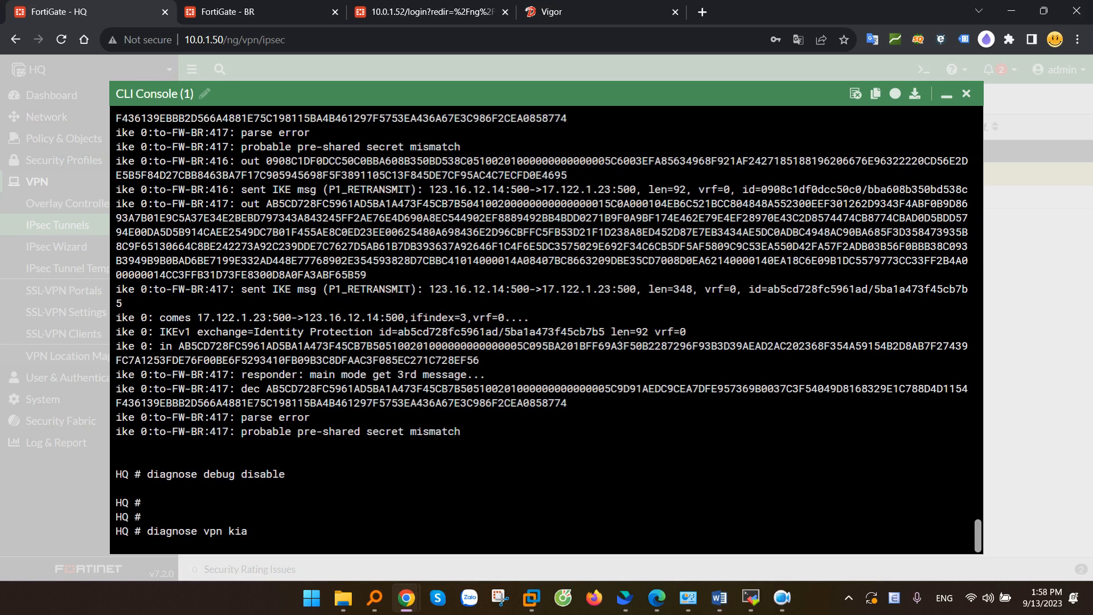
pyautogui.write(' gateway list na')
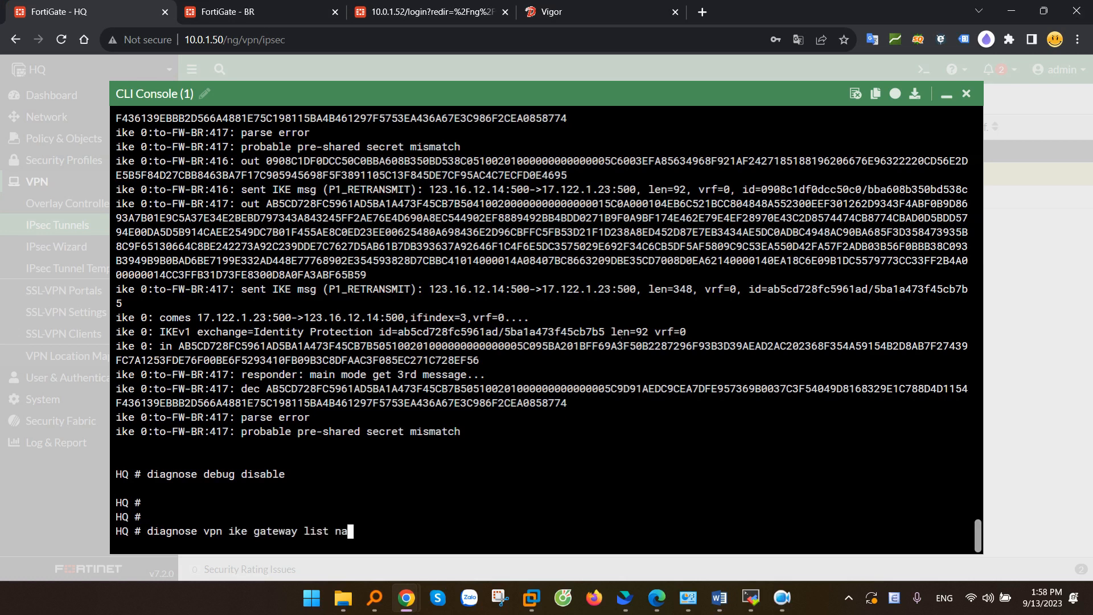
pyautogui.write('me to-FW-BR')
pyautogui.press('Return')
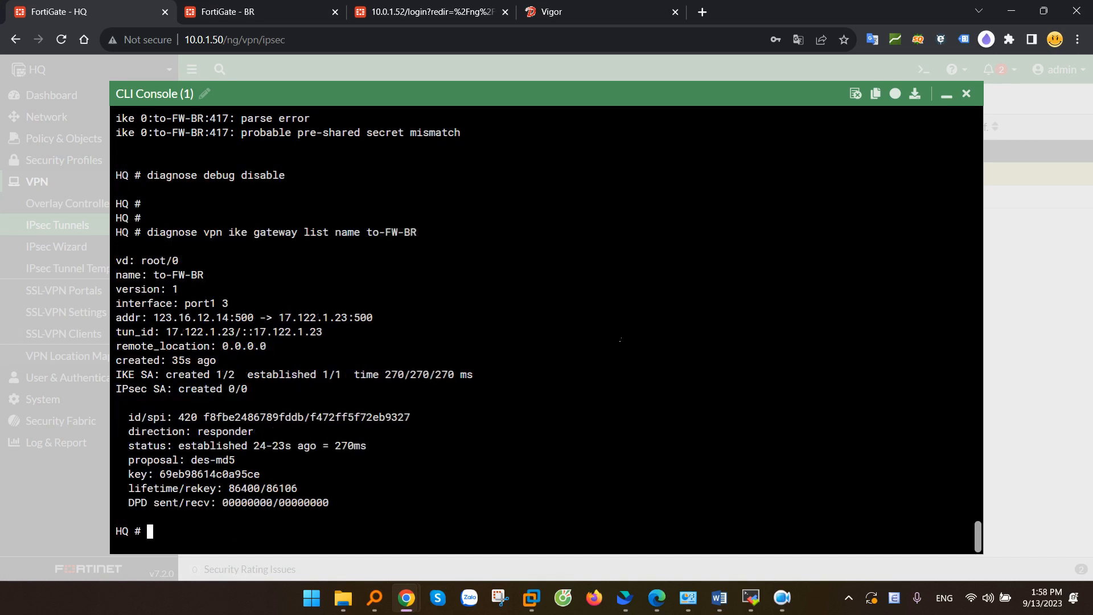
pyautogui.moveTo(122, 448); pyautogui.dragTo(365, 453)
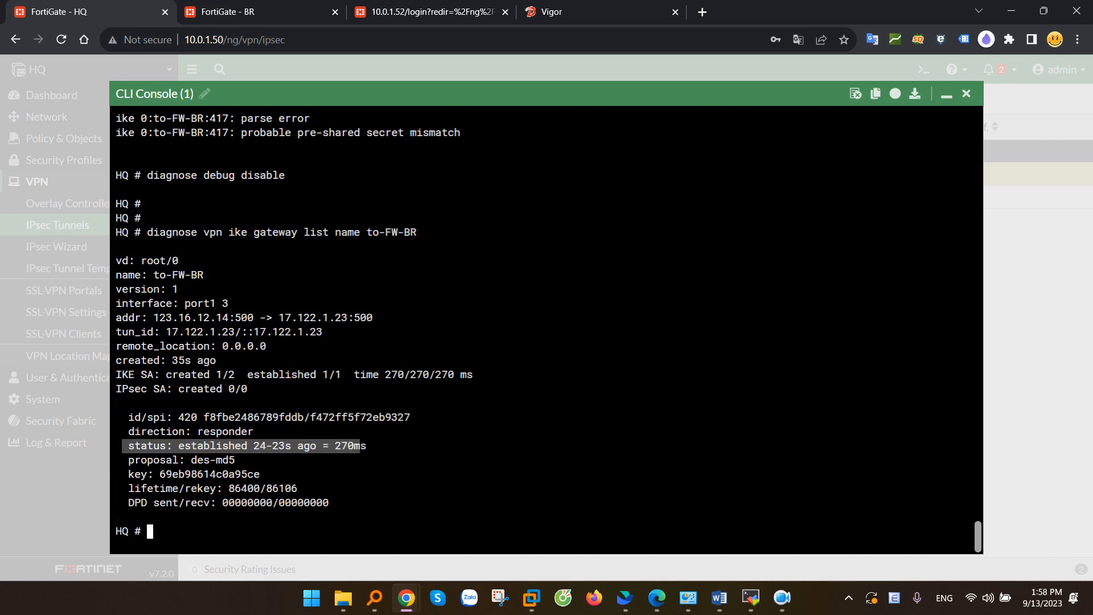
pyautogui.hotkey('alt', 'Tab')
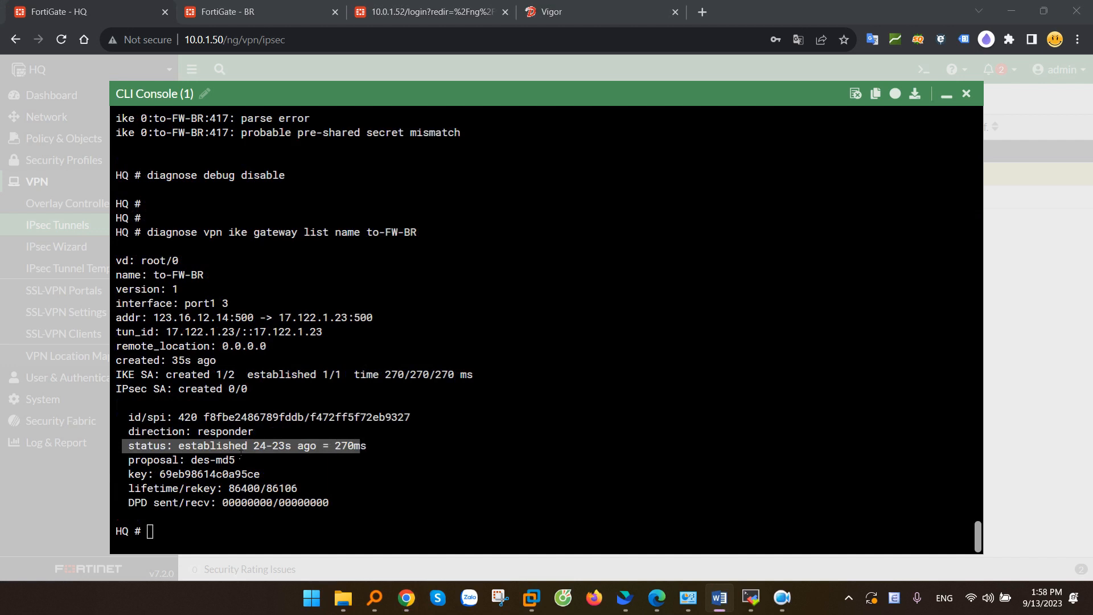
pyautogui.tripleClick(239, 447)
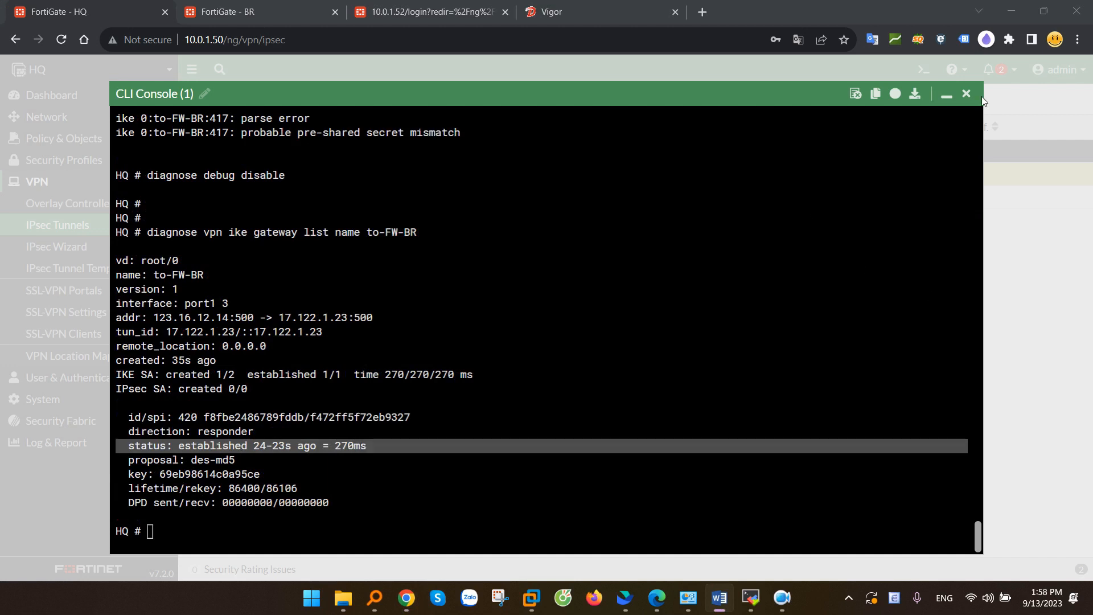
pyautogui.click(966, 93)
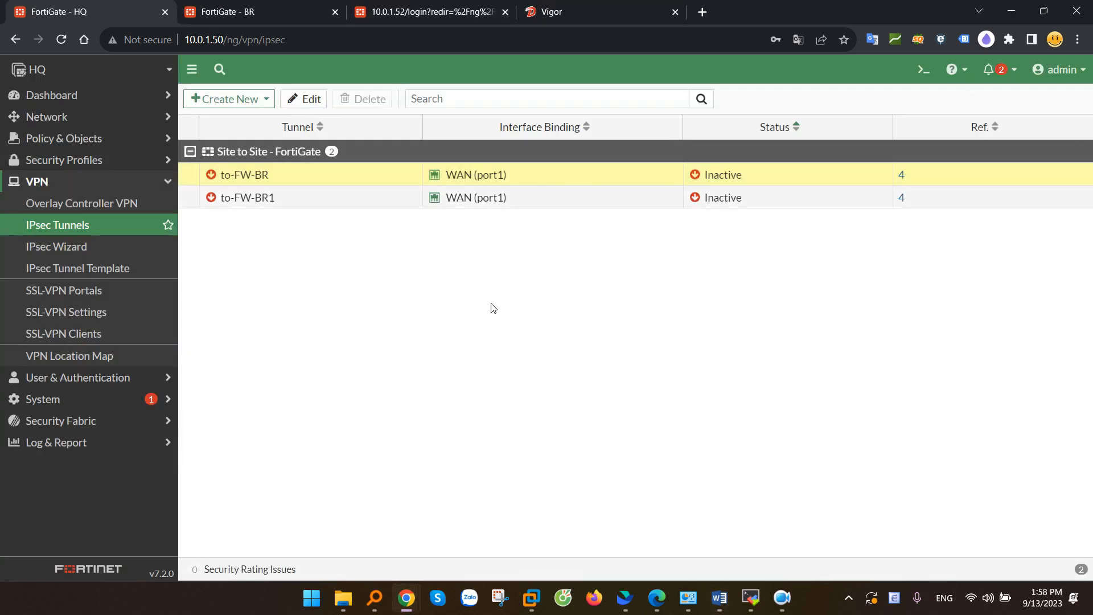
# Step: Convert HQ's to-FW-BR tunnel to a custom tunnel and examine its Phase 1 encryption, authentication and Diffie-Hellman group settings
pyautogui.doubleClick(377, 183)
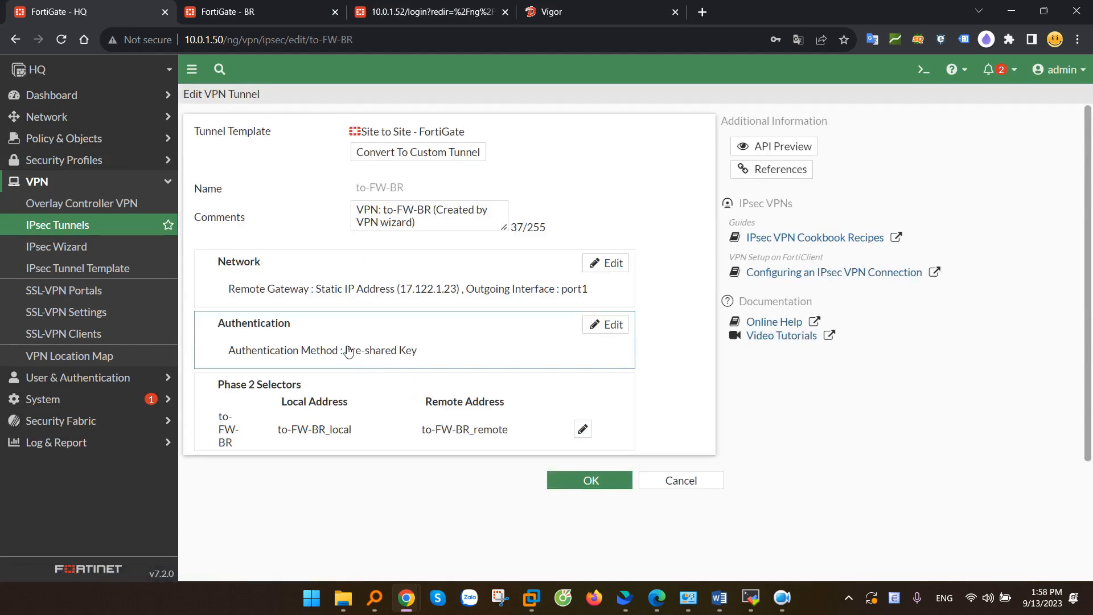
pyautogui.click(428, 152)
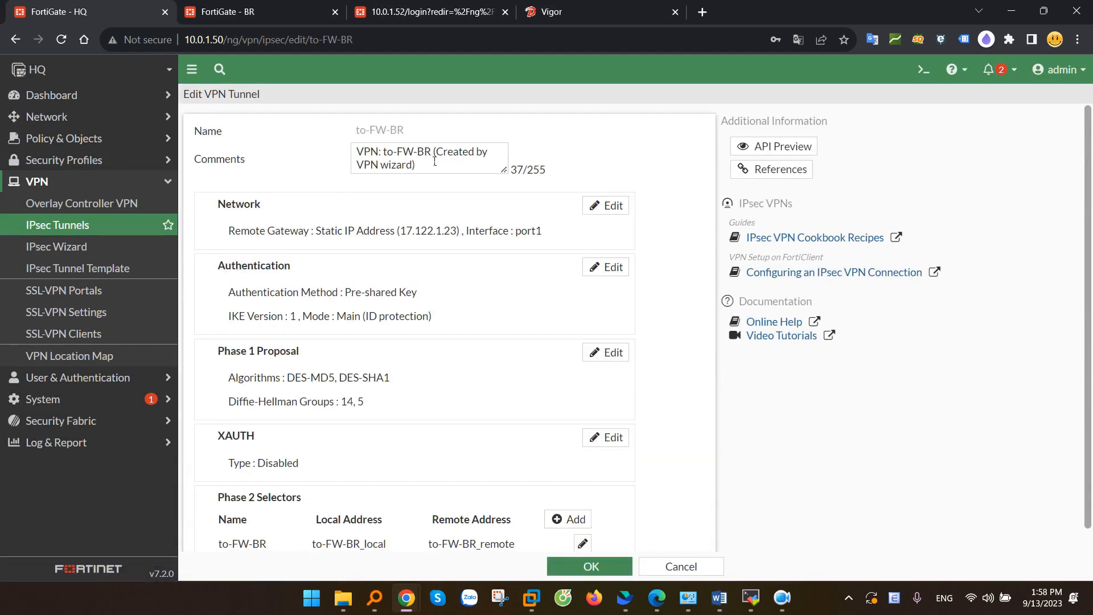
pyautogui.scroll(-2, 453, 255)
pyautogui.click(320, 356)
pyautogui.scroll(-3, 371, 352)
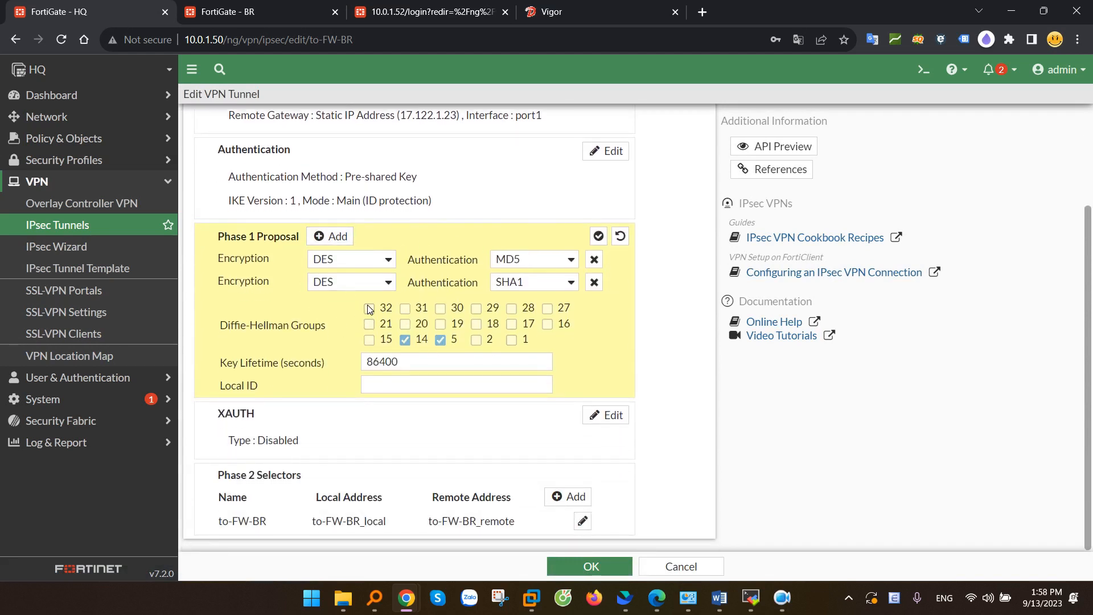
pyautogui.doubleClick(225, 260)
pyautogui.doubleClick(410, 260)
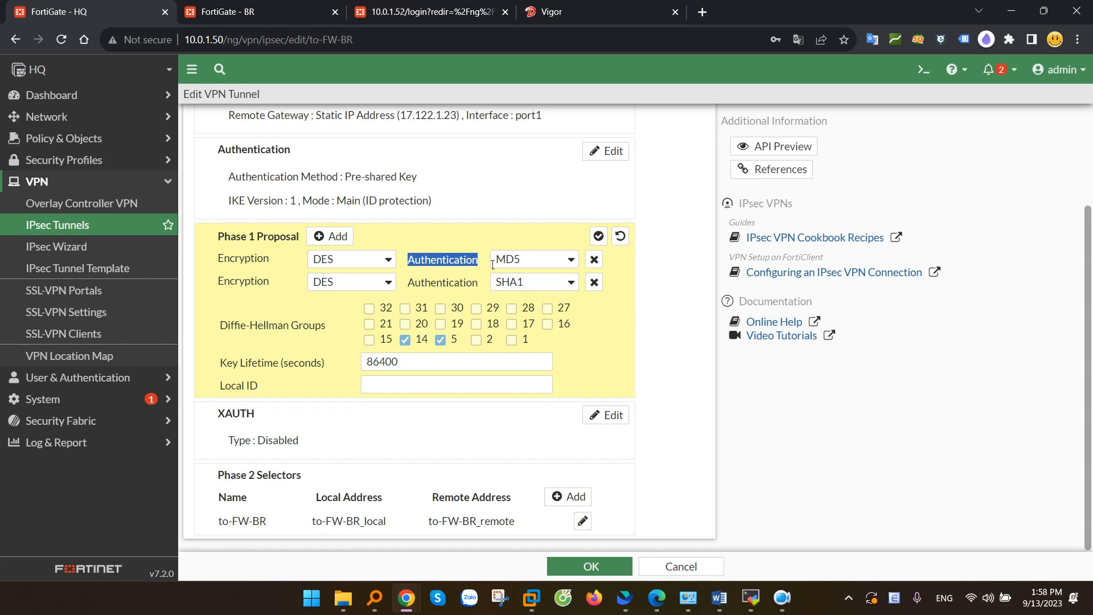
pyautogui.moveTo(222, 335); pyautogui.dragTo(343, 330)
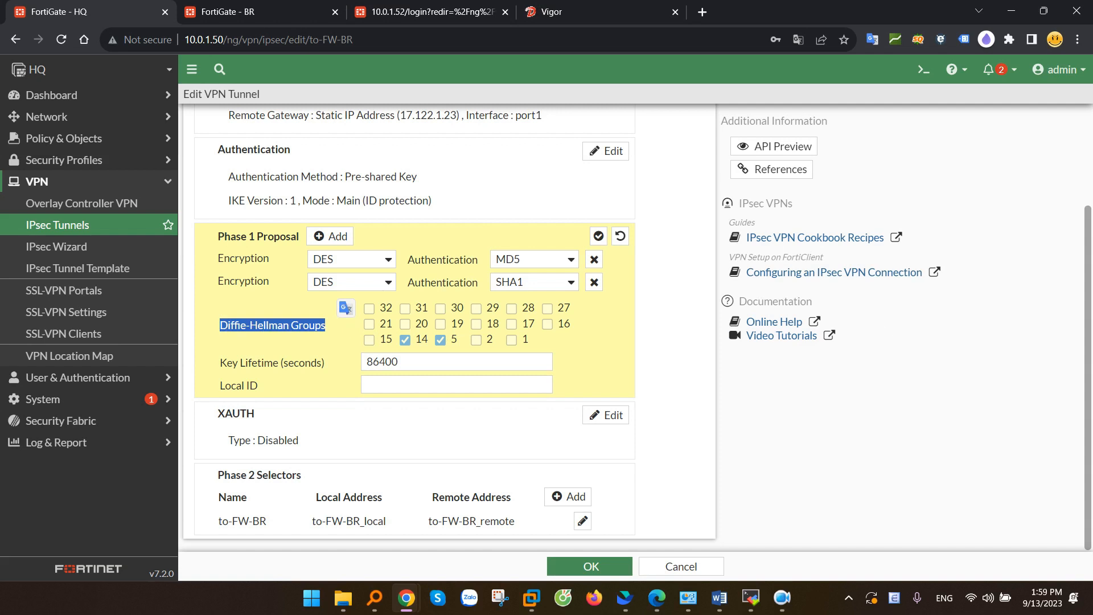
pyautogui.hotkey('alt', 'Tab')
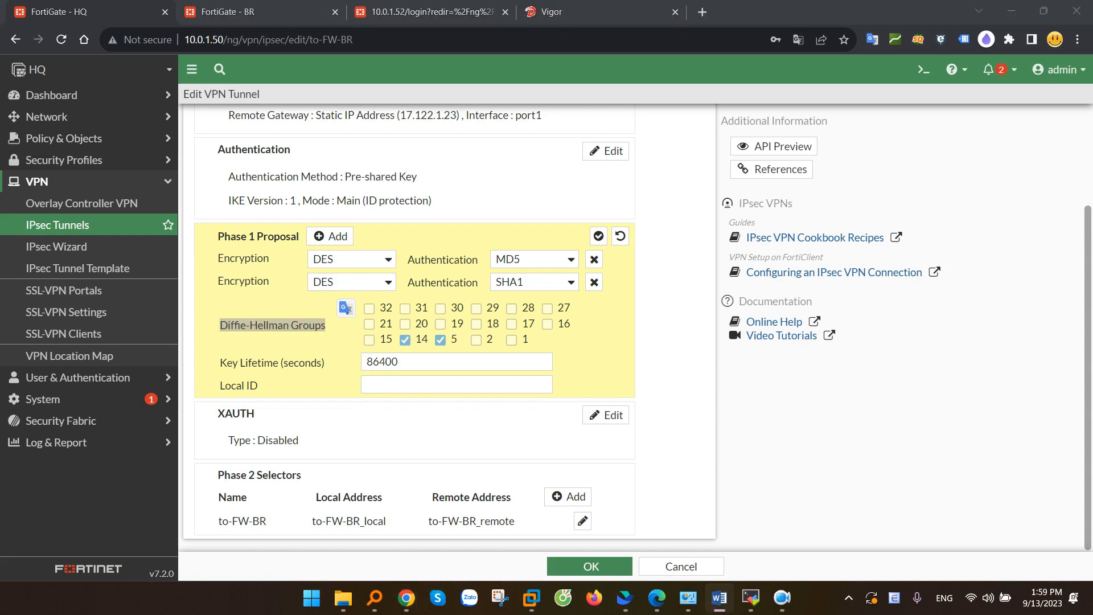
# Step: Convert the branch's to-FW-HQ tunnel to a custom tunnel and compare its Phase 1 proposal with the one in HQ's to-FW-BR tunnel
pyautogui.hotkey('ctrl', 'Tab')
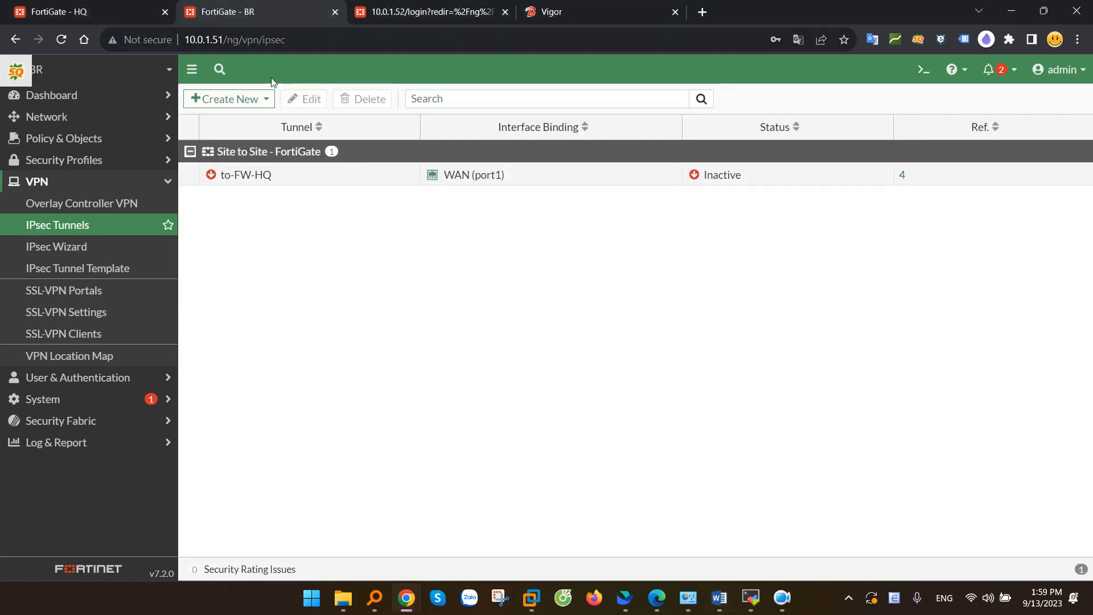
pyautogui.doubleClick(283, 176)
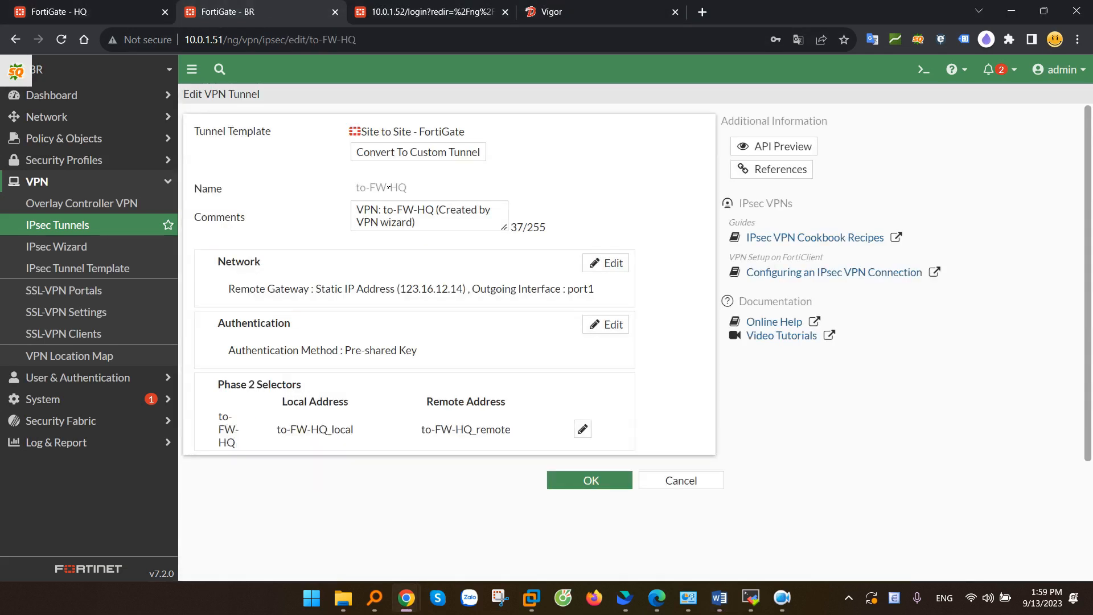
pyautogui.click(399, 155)
pyautogui.click(296, 379)
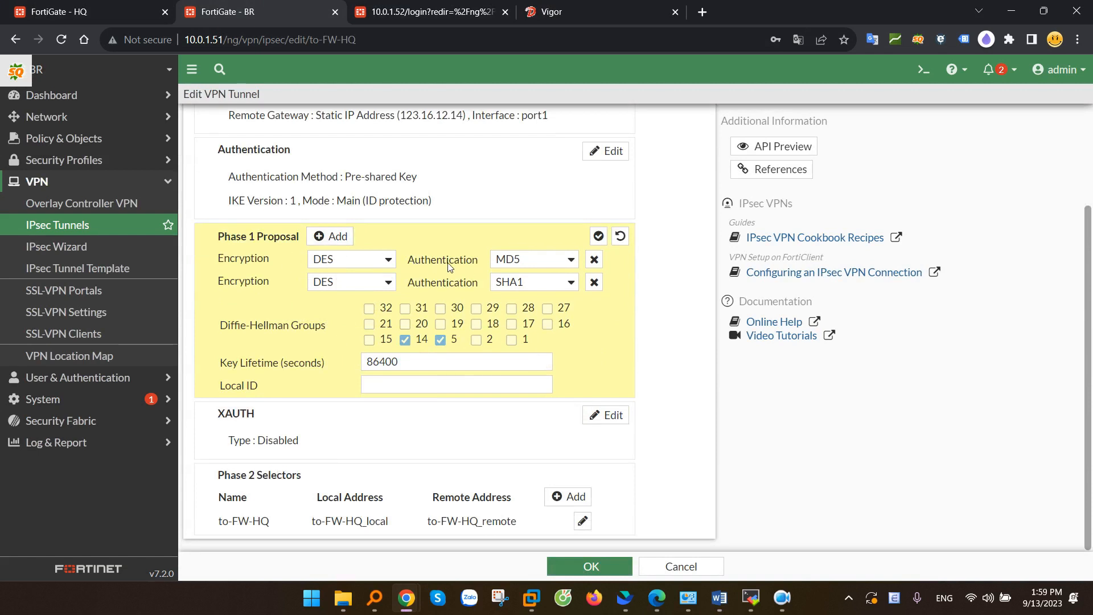
pyautogui.click(136, 6)
pyautogui.click(193, 5)
pyautogui.click(109, 7)
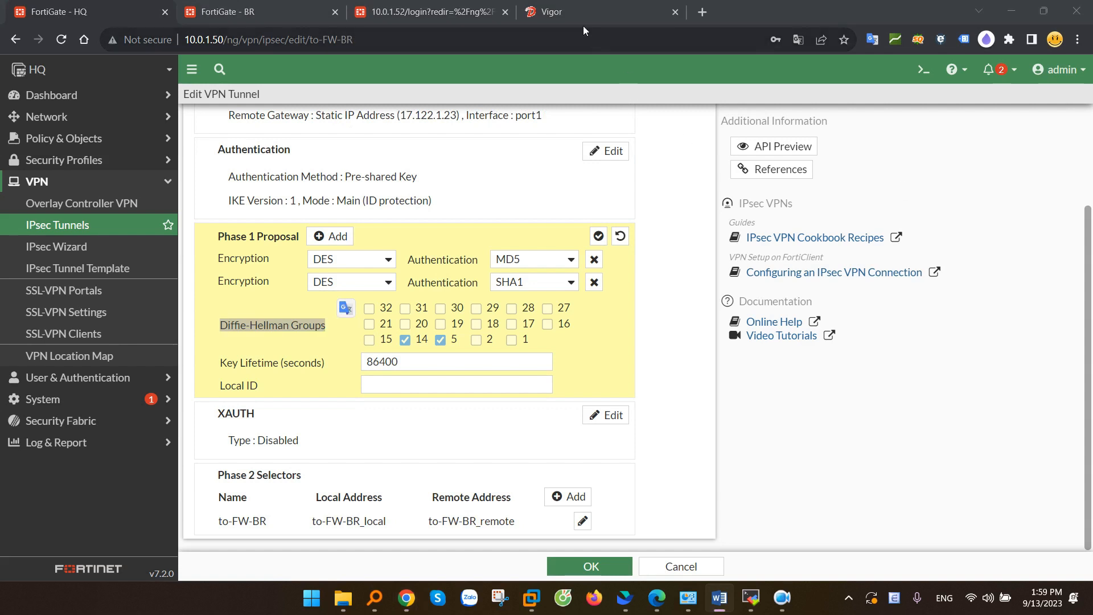
pyautogui.click(568, 7)
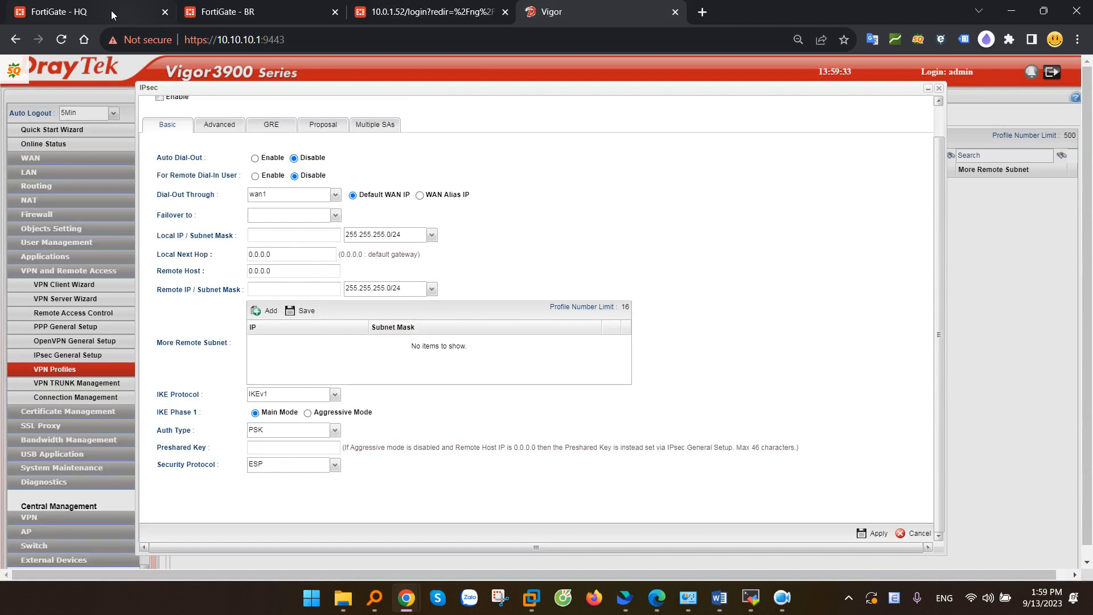
pyautogui.click(91, 8)
pyautogui.moveTo(218, 258); pyautogui.dragTo(347, 265)
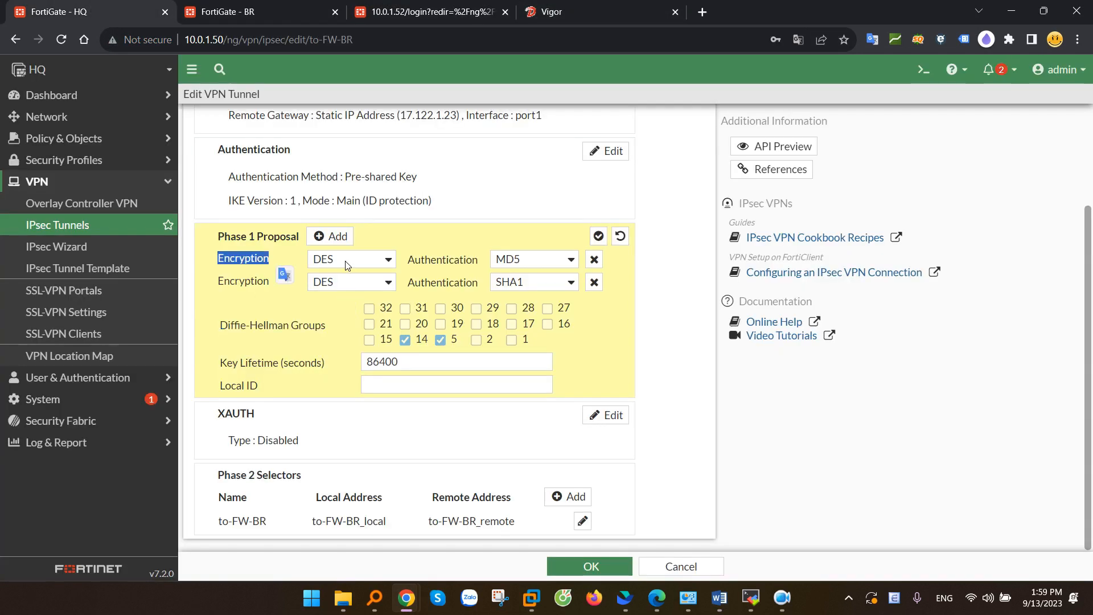
# Step: Review the authentication method, IKE version and mode options of HQ's to-FW-BR tunnel, keeping Pre-shared Key and Main (ID protection) selected
pyautogui.click(371, 186)
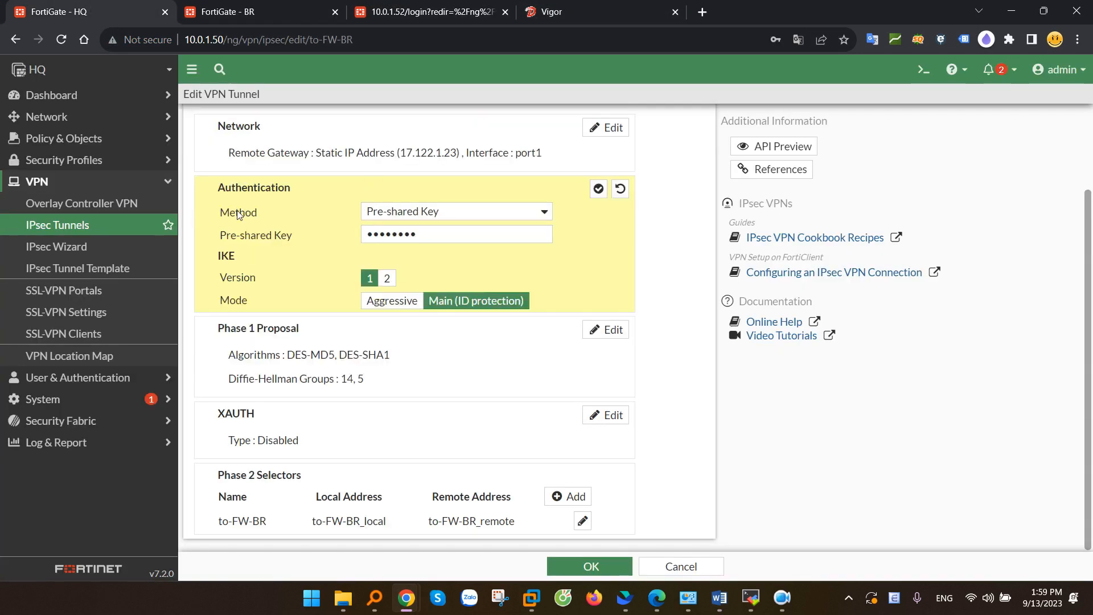
pyautogui.moveTo(219, 213); pyautogui.dragTo(406, 214)
pyautogui.click(406, 214)
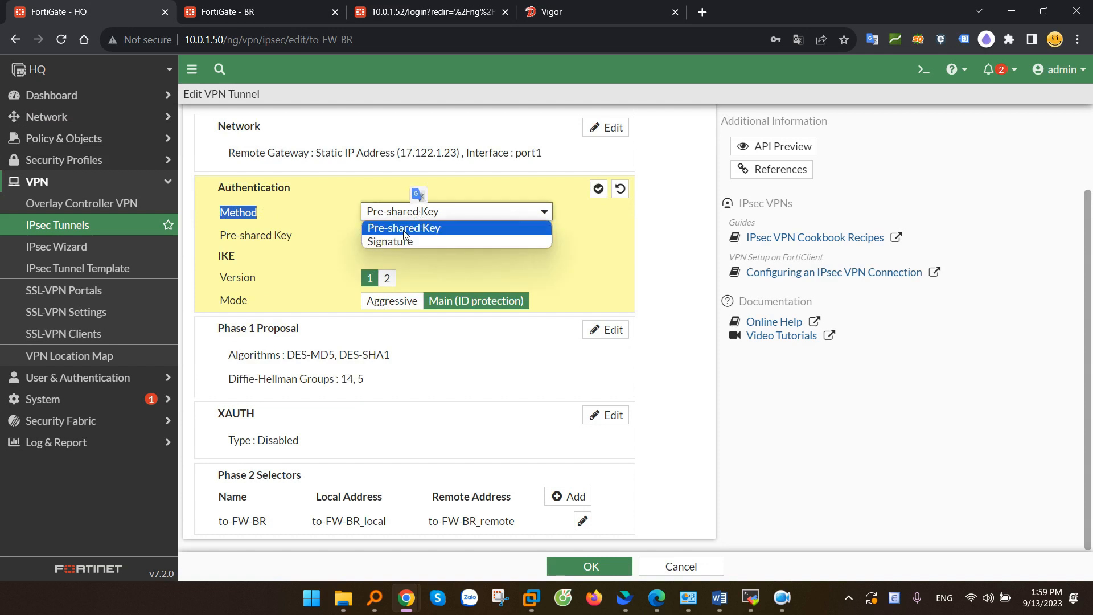
pyautogui.click(410, 228)
pyautogui.moveTo(218, 259); pyautogui.dragTo(259, 262)
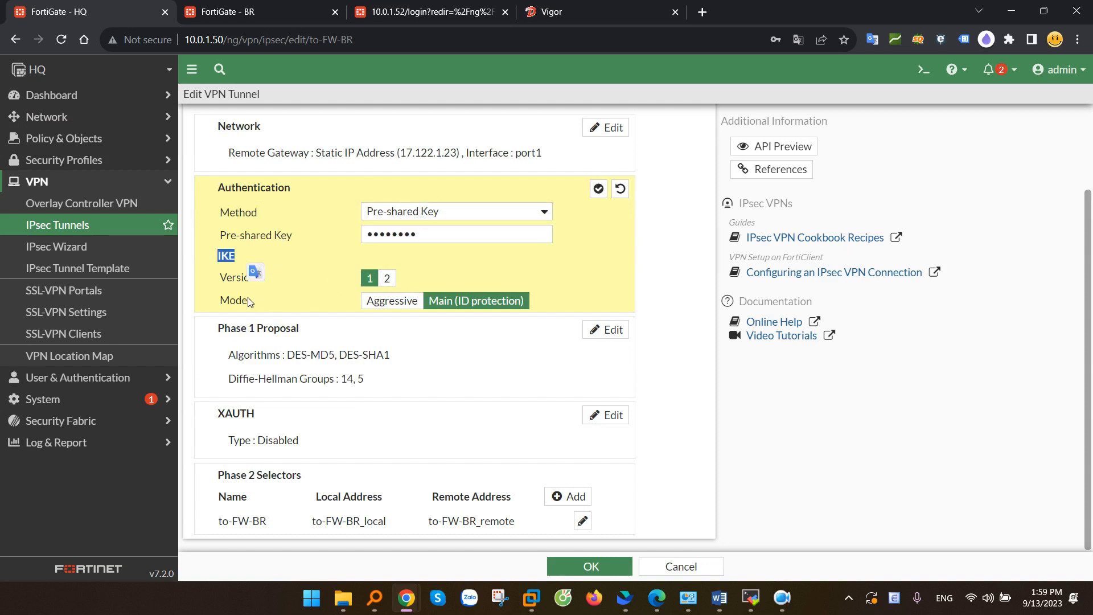
pyautogui.moveTo(221, 302); pyautogui.dragTo(254, 305)
pyautogui.click(459, 304)
pyautogui.click(402, 304)
pyautogui.click(452, 305)
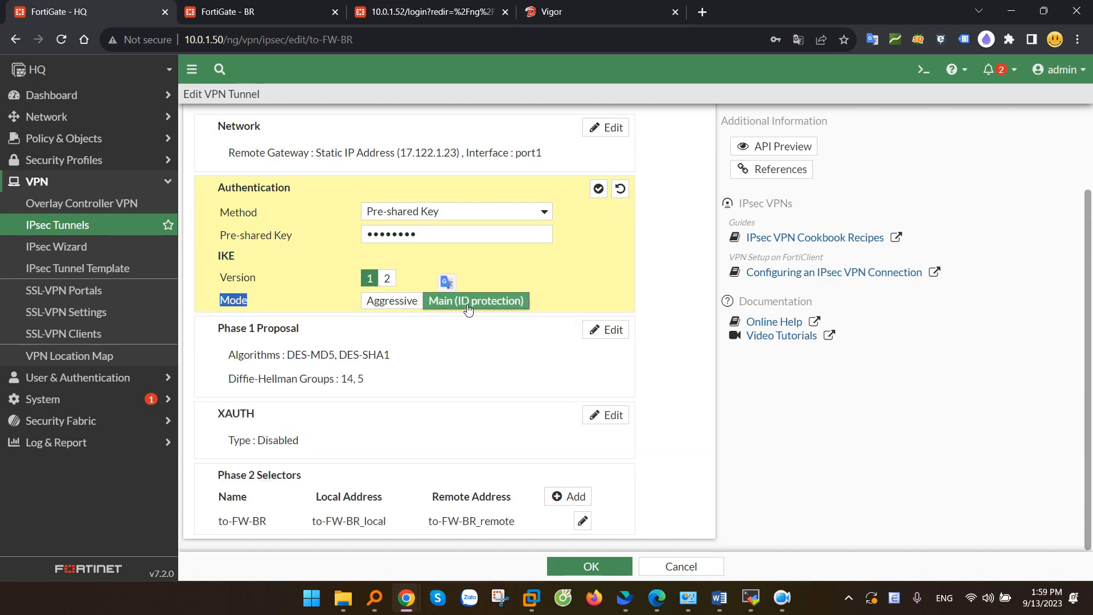
# Step: Review the matching options in the Vigor3900 IPsec profile, keeping IKEv1 as IKE protocol, Main Mode for Phase 1 and PSK as auth type
pyautogui.click(572, 9)
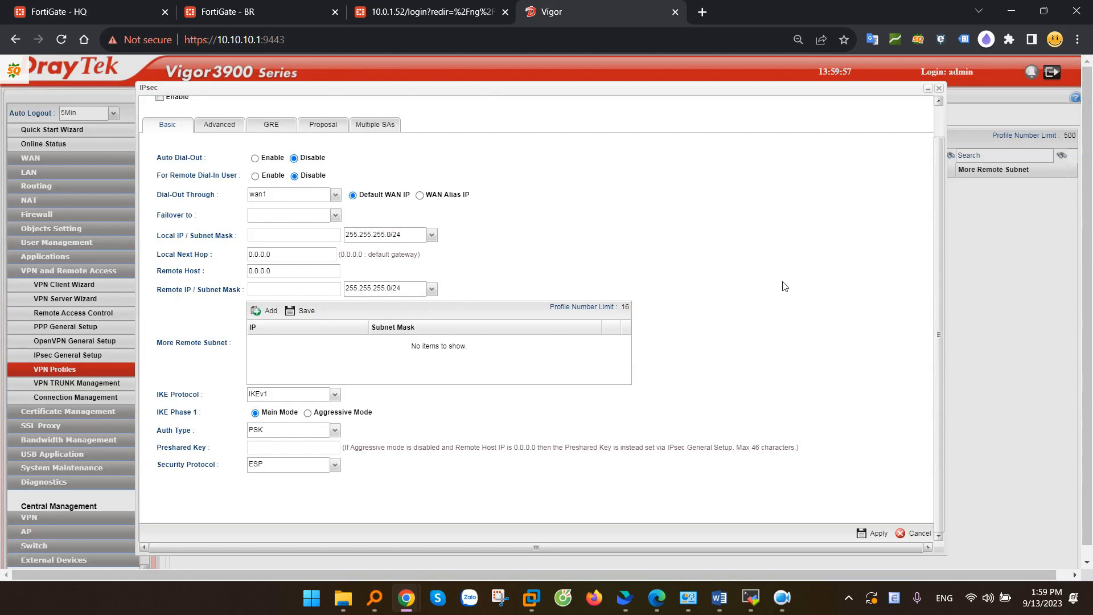
pyautogui.click(287, 395)
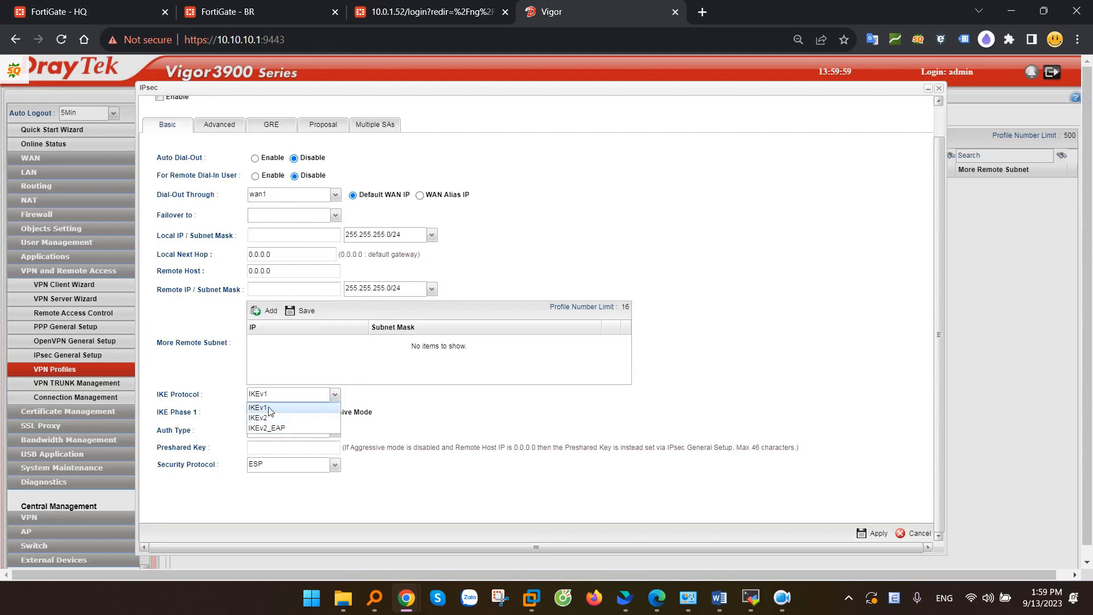
pyautogui.click(272, 409)
pyautogui.click(307, 413)
pyautogui.click(256, 413)
pyautogui.moveTo(261, 412); pyautogui.dragTo(291, 413)
pyautogui.click(291, 431)
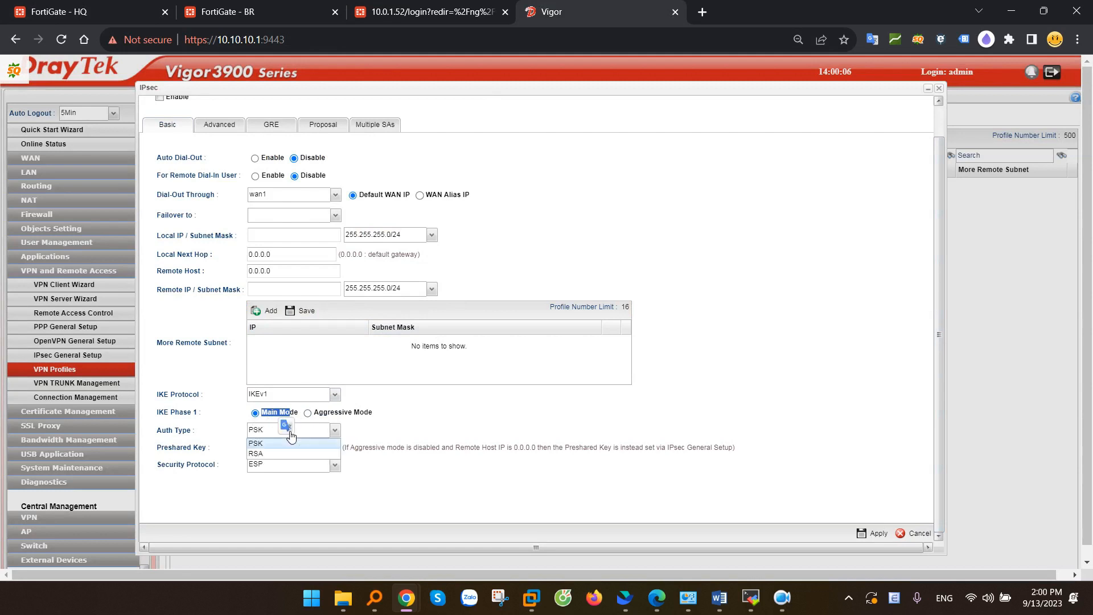
pyautogui.click(273, 442)
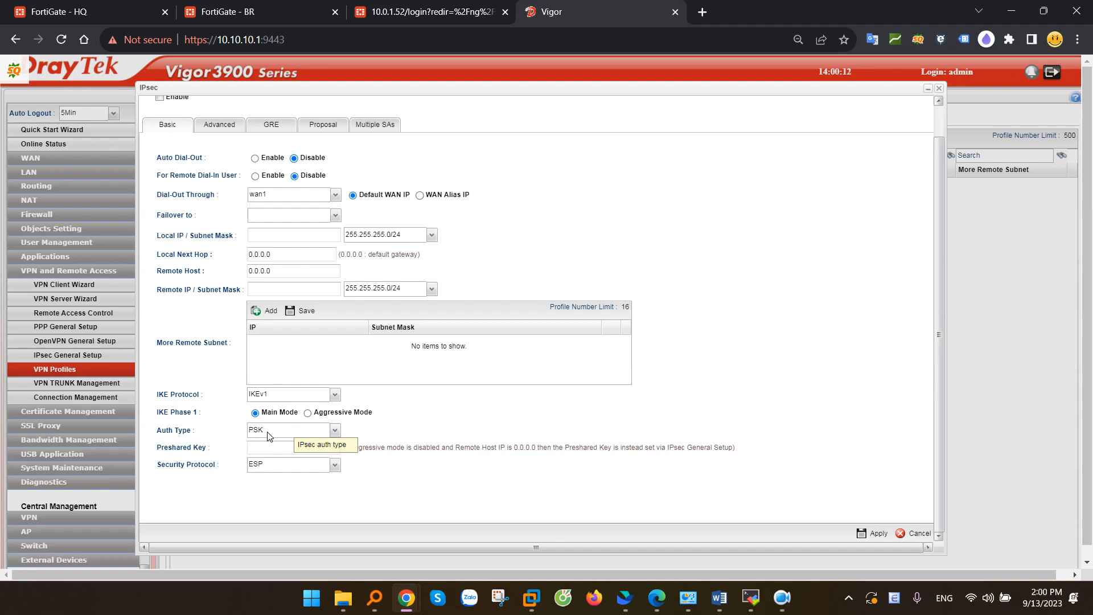
# Step: Review the encryption, authentication and Diffie-Hellman group options in the Phase 1 proposal of HQ's to-FW-BR tunnel, keeping DES, MD5 and groups 14 and 5
pyautogui.click(102, 5)
pyautogui.click(288, 349)
pyautogui.scroll(-2, 288, 348)
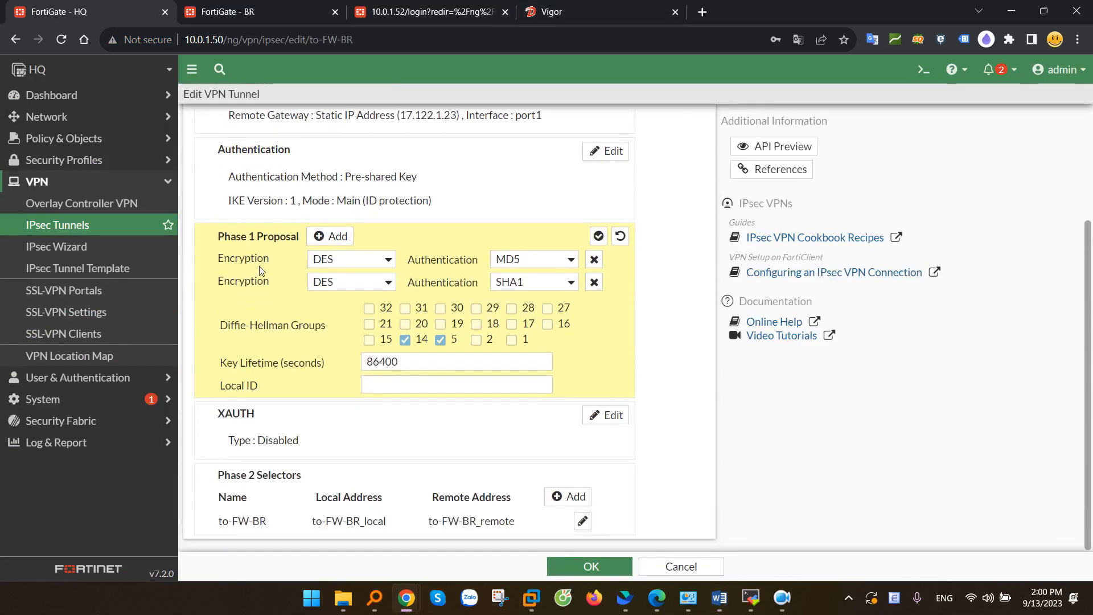
pyautogui.moveTo(222, 260); pyautogui.dragTo(285, 264)
pyautogui.click(338, 263)
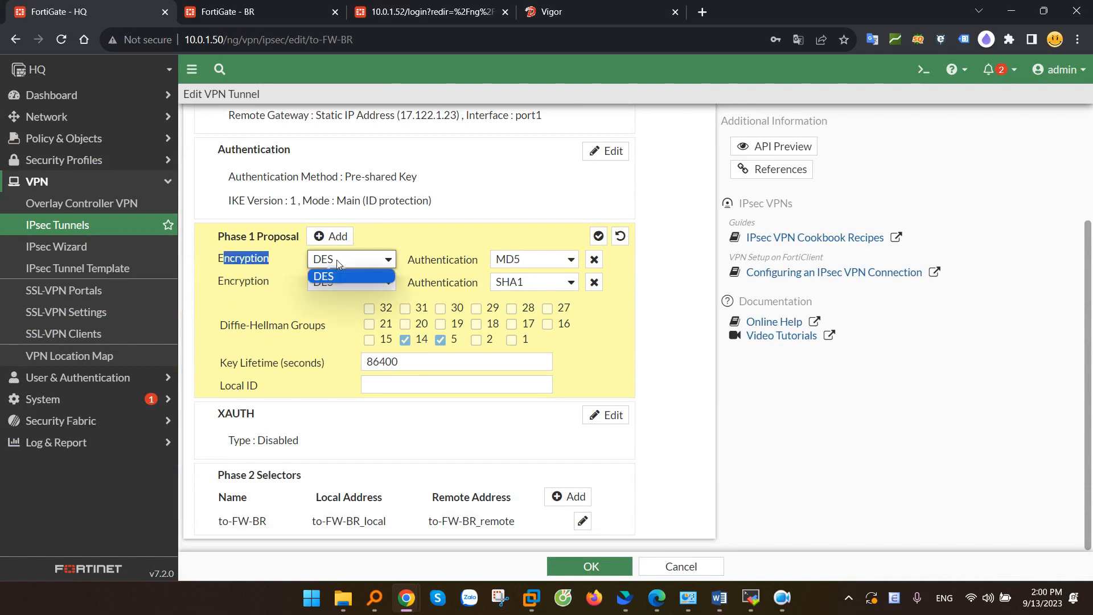
pyautogui.click(337, 259)
pyautogui.click(512, 259)
pyautogui.click(513, 262)
pyautogui.click(404, 342)
pyautogui.click(404, 342)
pyautogui.click(438, 342)
pyautogui.click(438, 341)
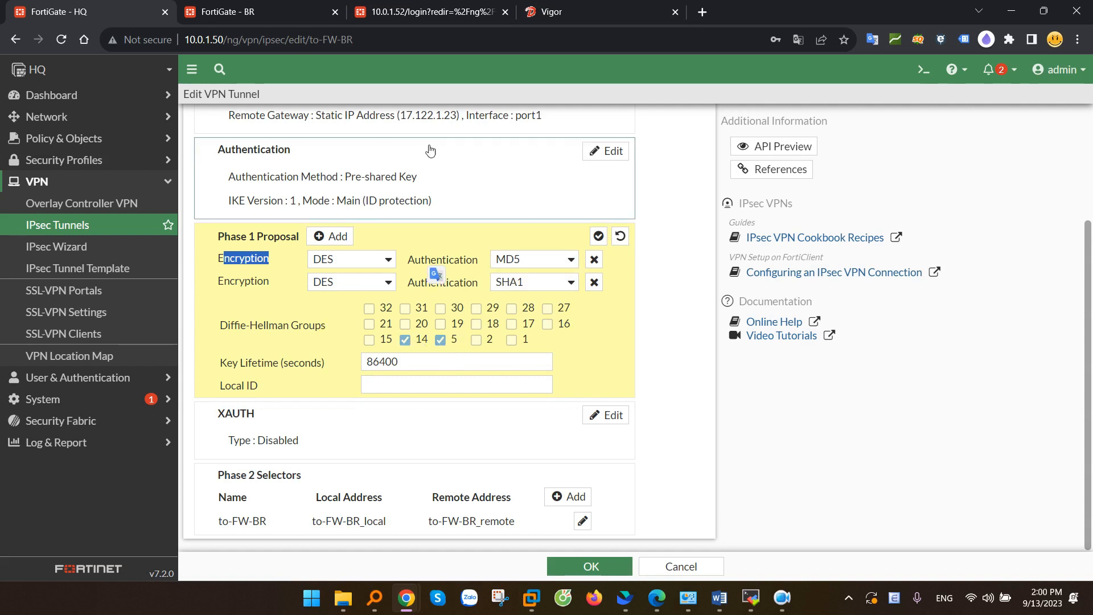
# Step: Compare the Vigor3900 profile's dial-out IKE Phase 1 proposal with HQ's Phase 1 encryption and Diffie-Hellman groups, keeping DES G5 selected on the Vigor
pyautogui.click(576, 9)
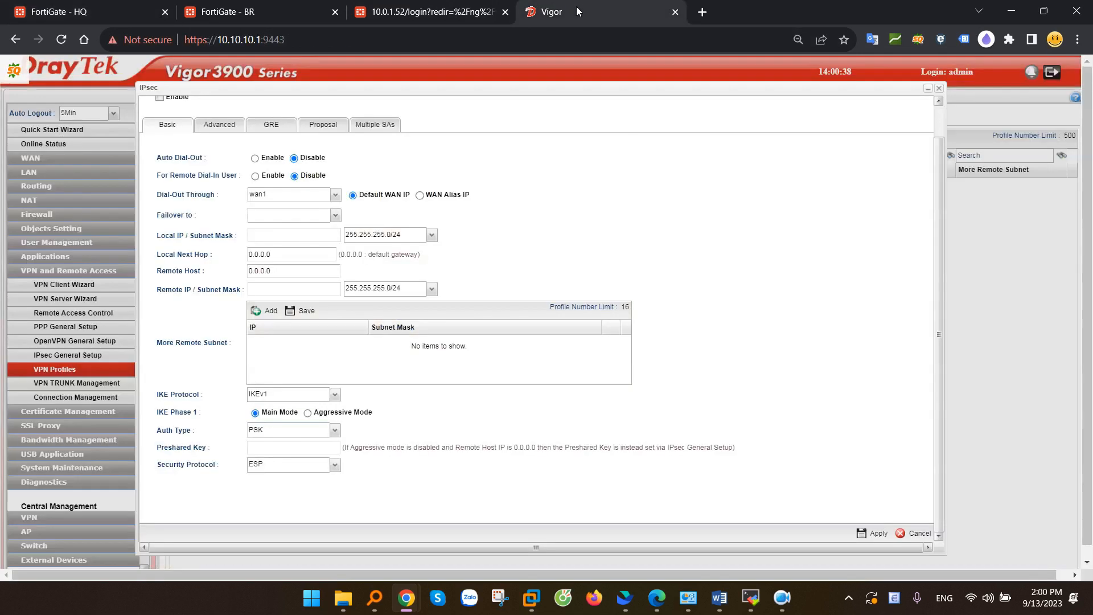
pyautogui.click(325, 125)
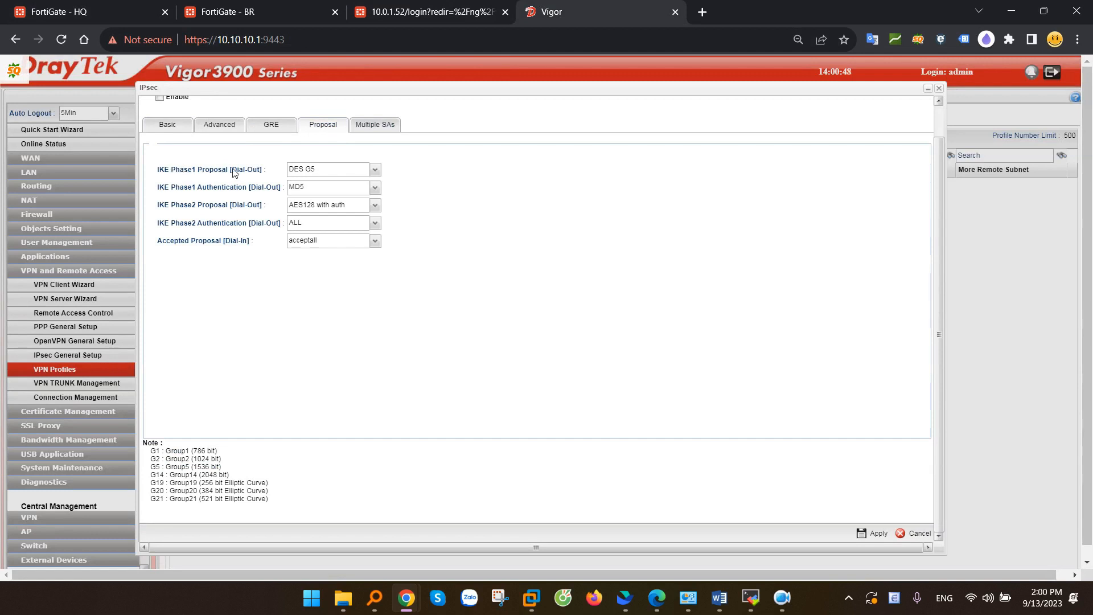
pyautogui.click(323, 171)
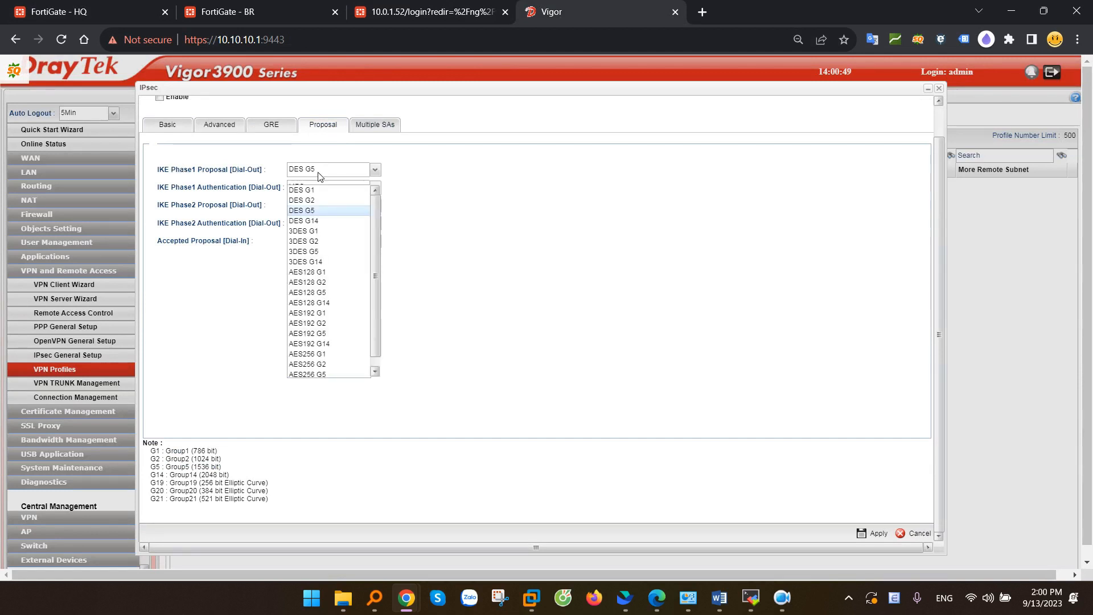
pyautogui.click(311, 211)
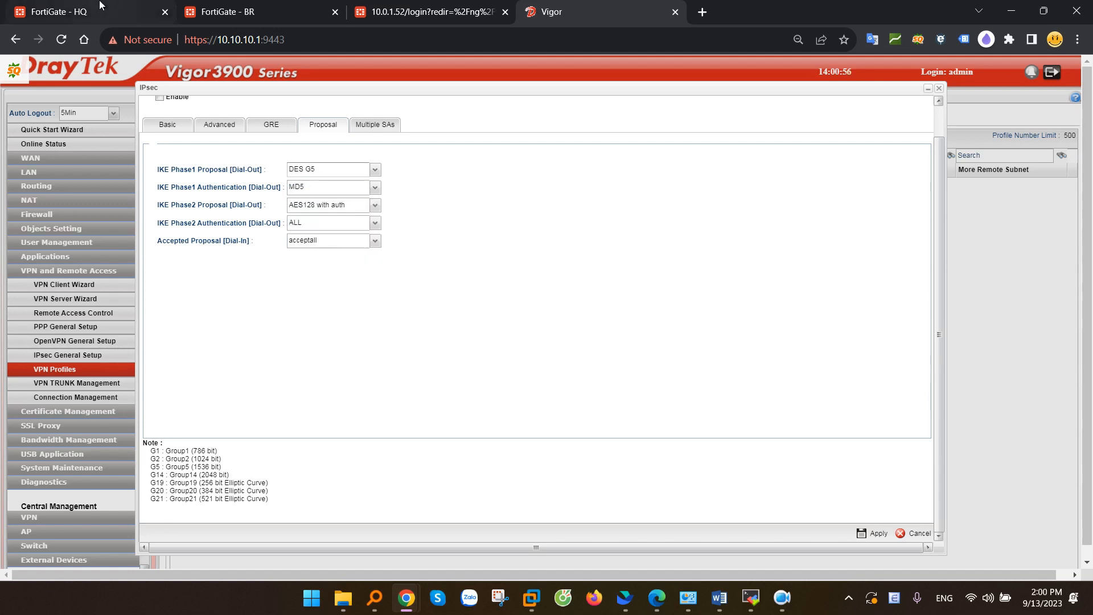
pyautogui.click(97, 11)
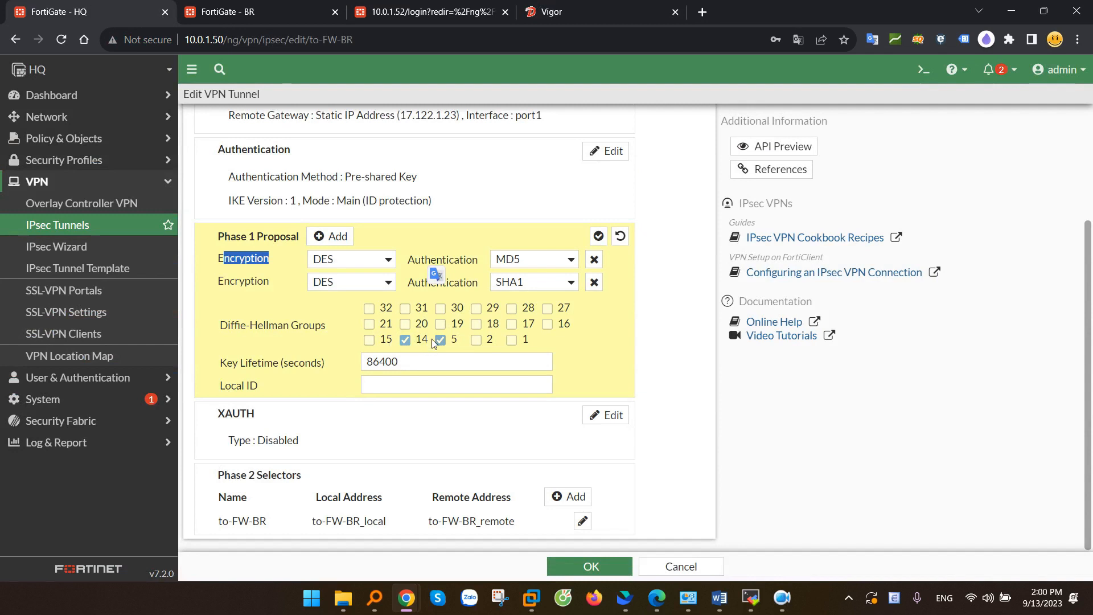
# Step: Compare the Vigor3900 profile's dial-out IKE Phase 1 authentication with HQ's Phase 1 authentication, keeping MD5 selected on both devices
pyautogui.click(561, 8)
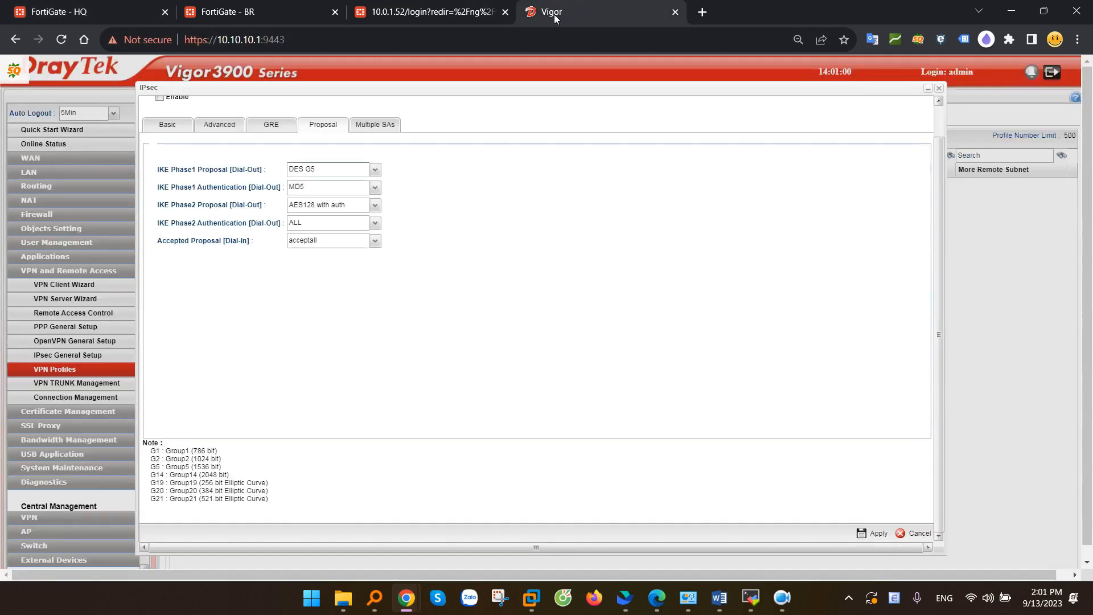
pyautogui.click(308, 189)
pyautogui.click(303, 221)
pyautogui.click(111, 8)
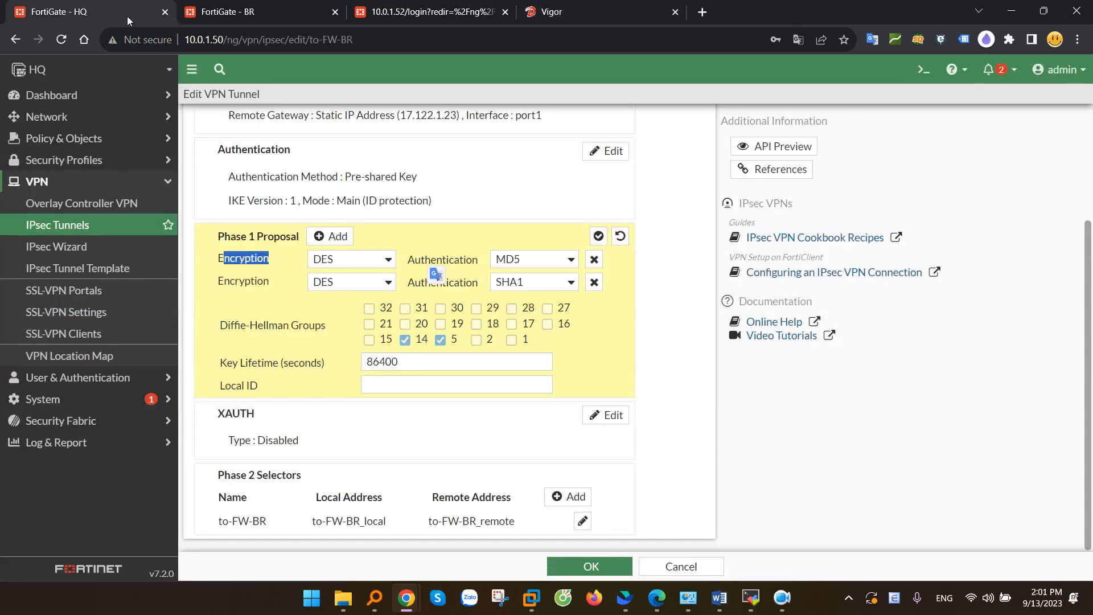
pyautogui.click(512, 262)
pyautogui.click(514, 278)
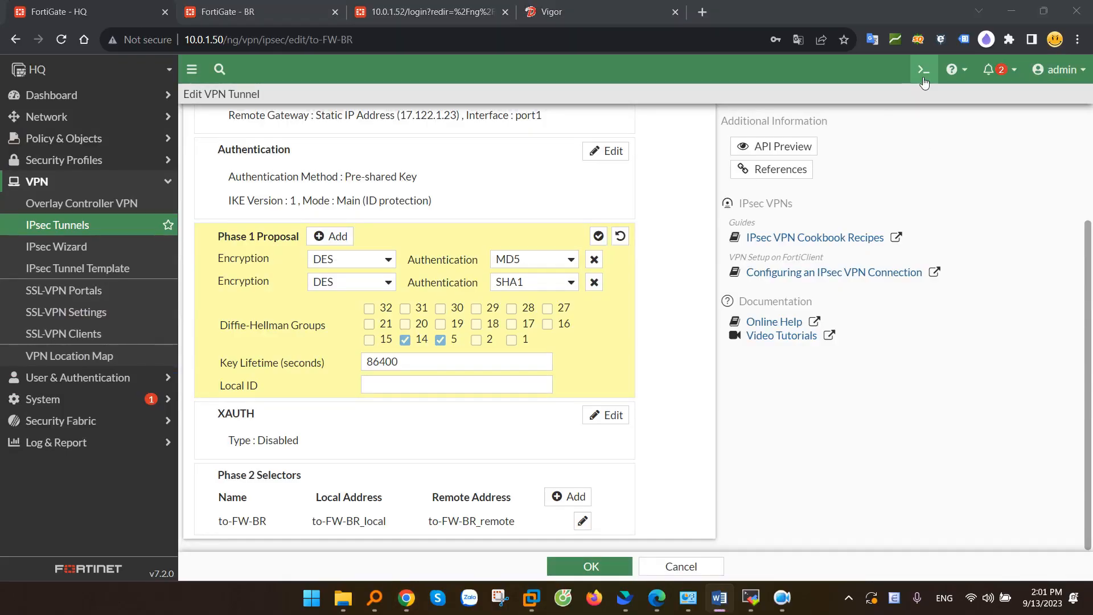
# Step: Run diagnose vpn tunnel list name to-FW-BR in HQ's CLI console, examine the sa value, and close the console
pyautogui.click(923, 77)
pyautogui.press('Return')
pyautogui.press('Return')
pyautogui.press('Return')
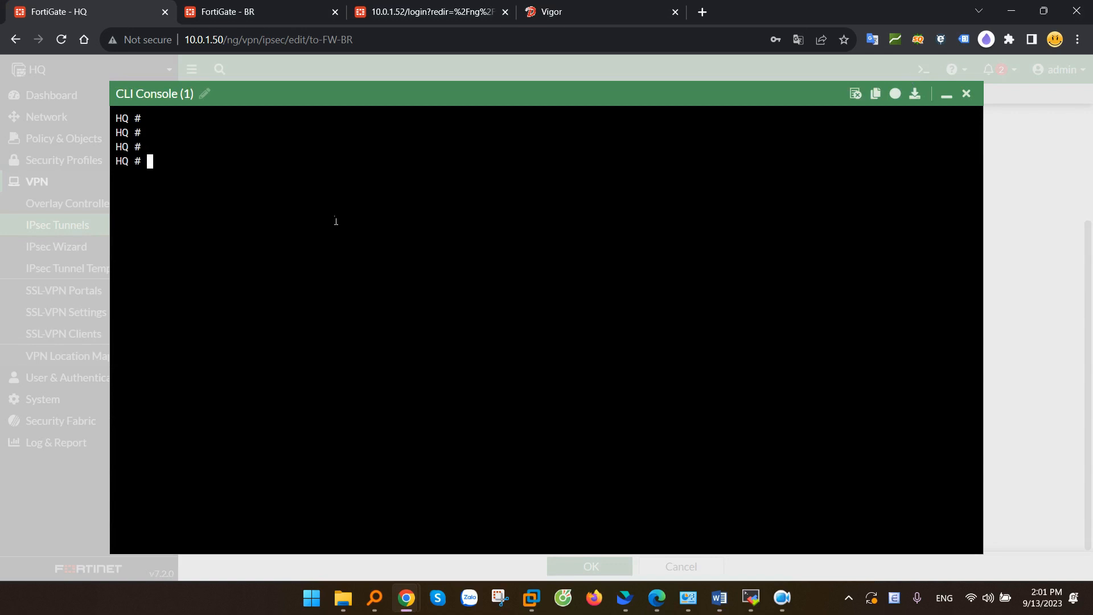
pyautogui.write('diagnose vpn tunnel list name ')
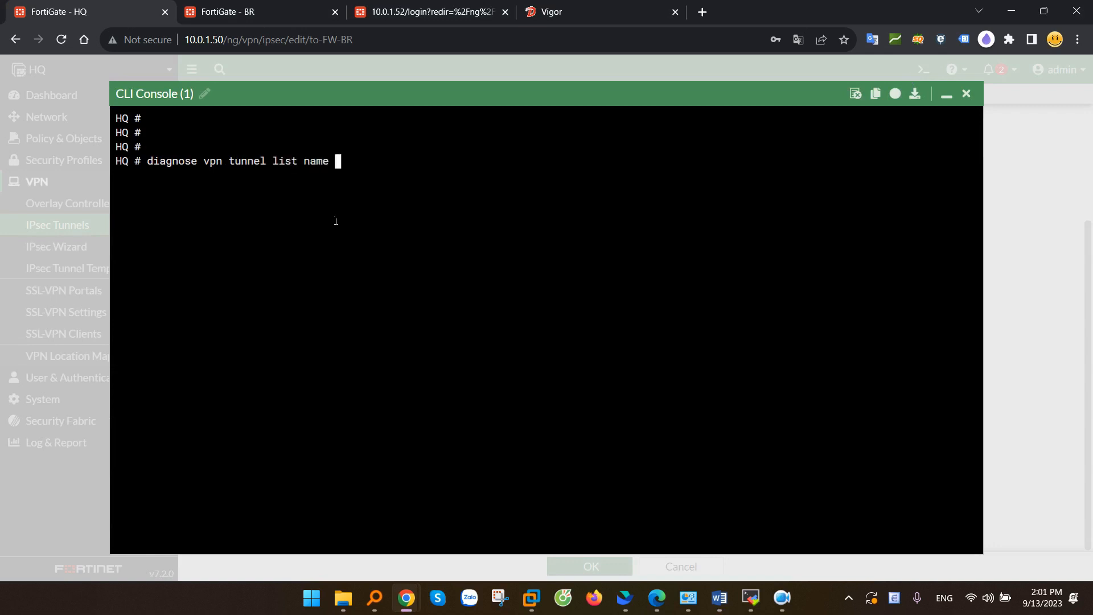
pyautogui.write('to-FW-BR')
pyautogui.press('Return')
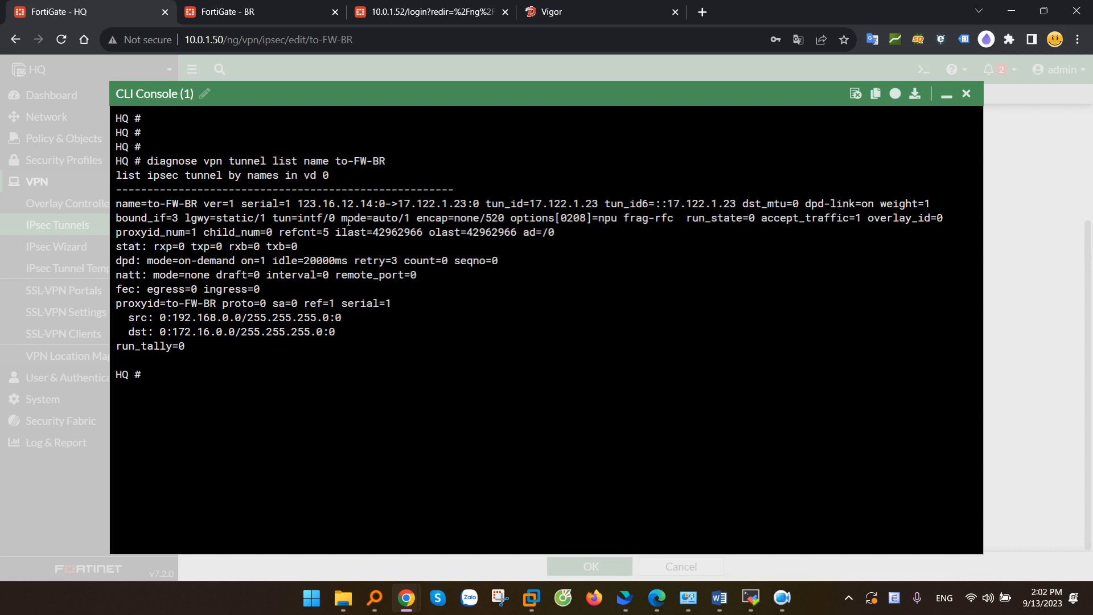
pyautogui.moveTo(267, 314); pyautogui.dragTo(305, 311)
pyautogui.click(966, 93)
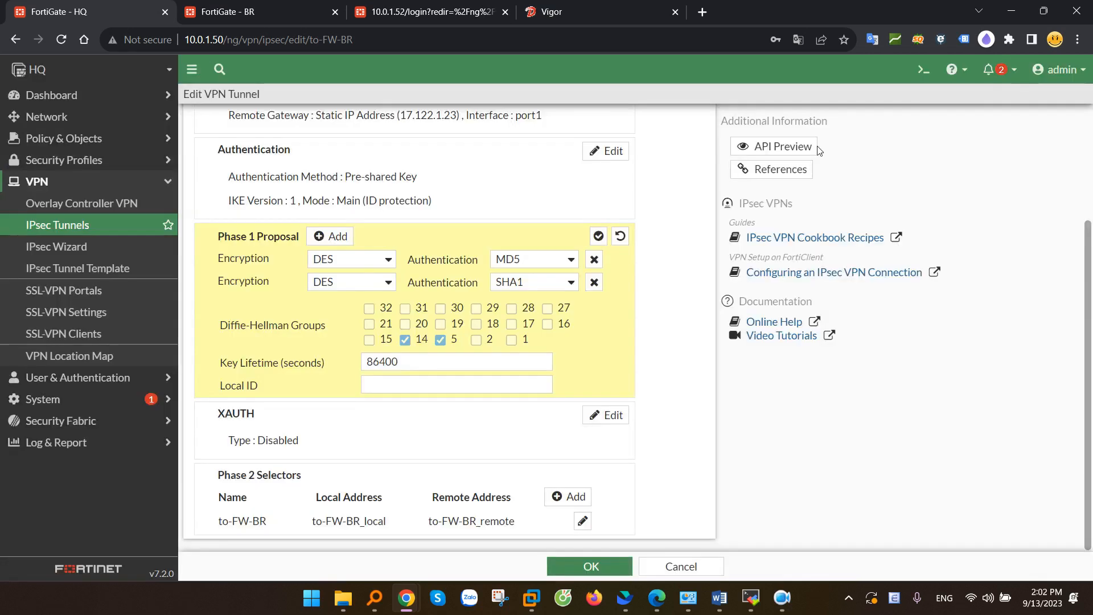
# Step: Open HQ's to-FW-BR Phase 2 selector for editing and expand its advanced settings to show the Phase 2 proposal
pyautogui.click(286, 482)
pyautogui.scroll(-3, 368, 393)
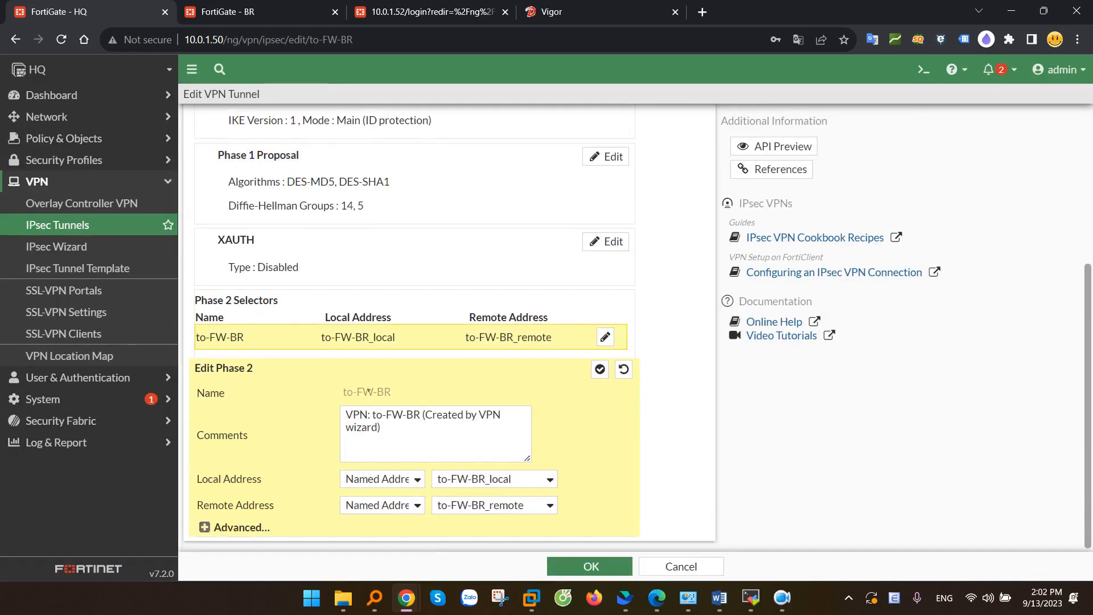
pyautogui.click(242, 527)
pyautogui.scroll(-4, 282, 200)
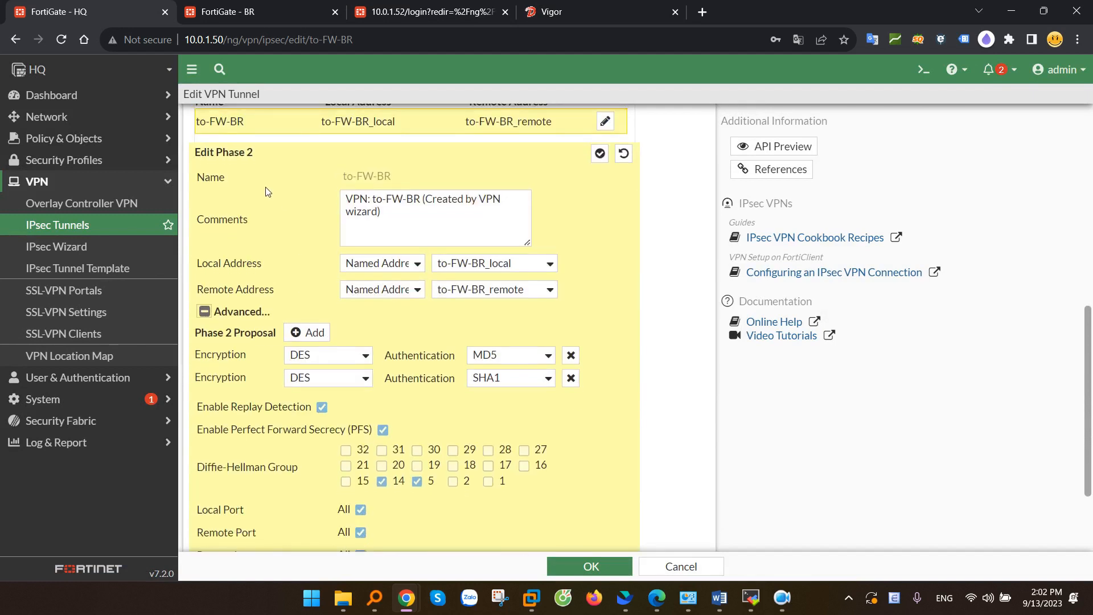
pyautogui.moveTo(194, 334); pyautogui.dragTo(287, 337)
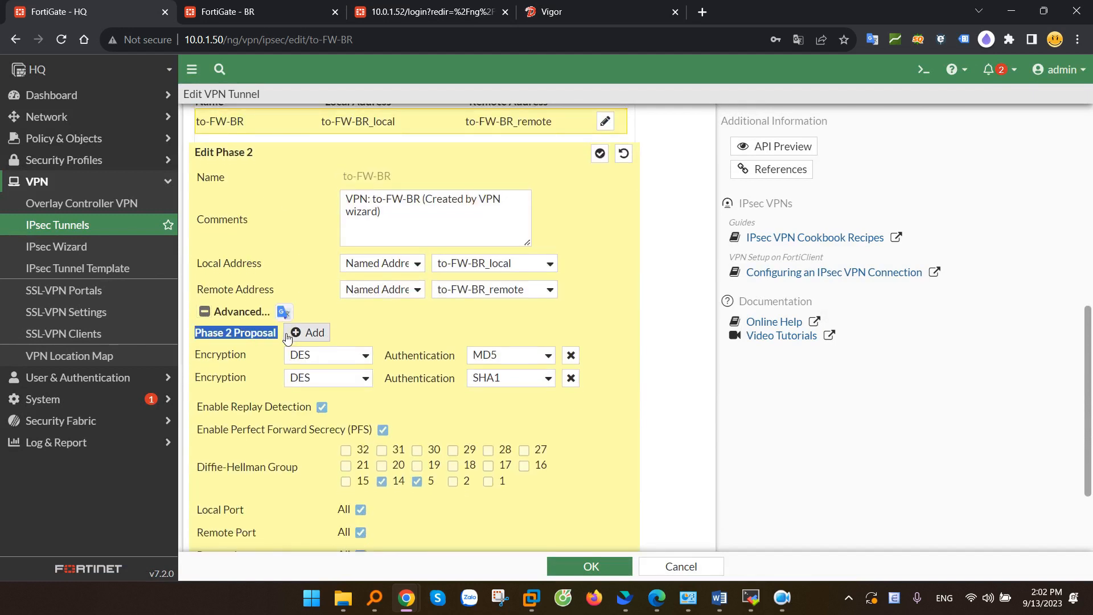
# Step: Review the encryption and authentication options of the first Phase 2 proposal entry, keeping DES and MD5 selected
pyautogui.scroll(-3, 277, 353)
pyautogui.moveTo(212, 234); pyautogui.dragTo(250, 238)
pyautogui.click(321, 236)
pyautogui.click(321, 235)
pyautogui.click(494, 234)
pyautogui.click(507, 234)
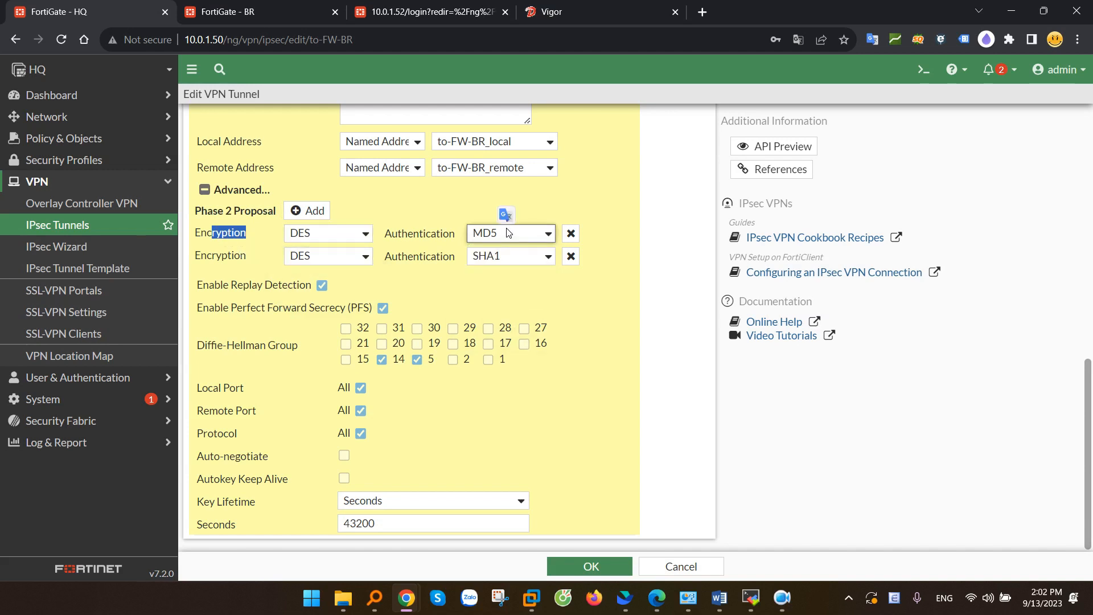
# Step: Set the Vigor3900 profile's dial-out IKE Phase 2 proposal to DES with auth, keeping acceptall as the accepted dial-in proposal
pyautogui.click(563, 7)
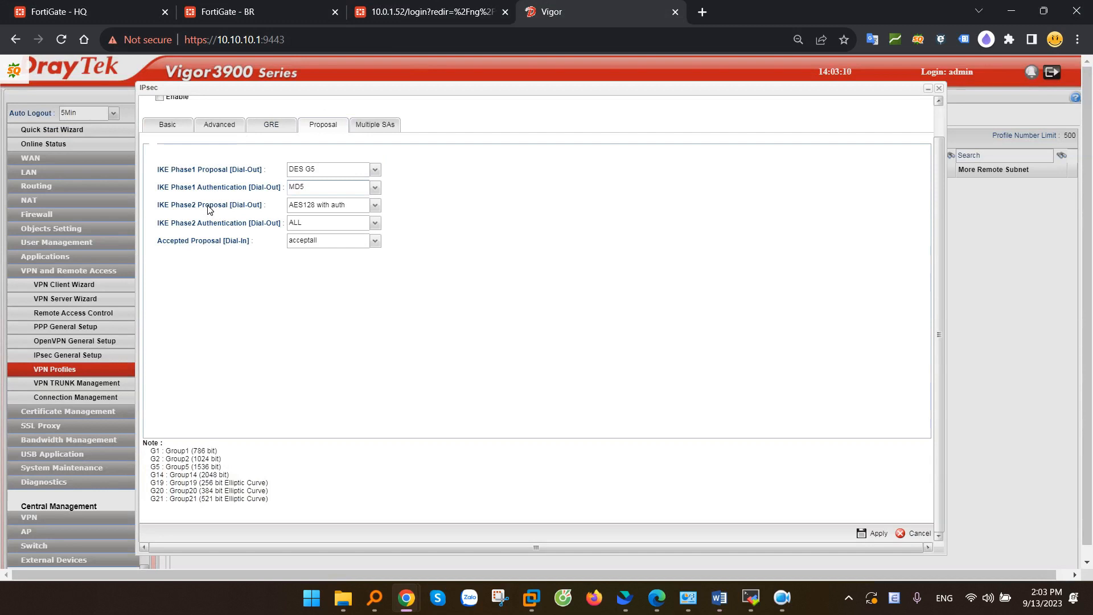
pyautogui.click(310, 209)
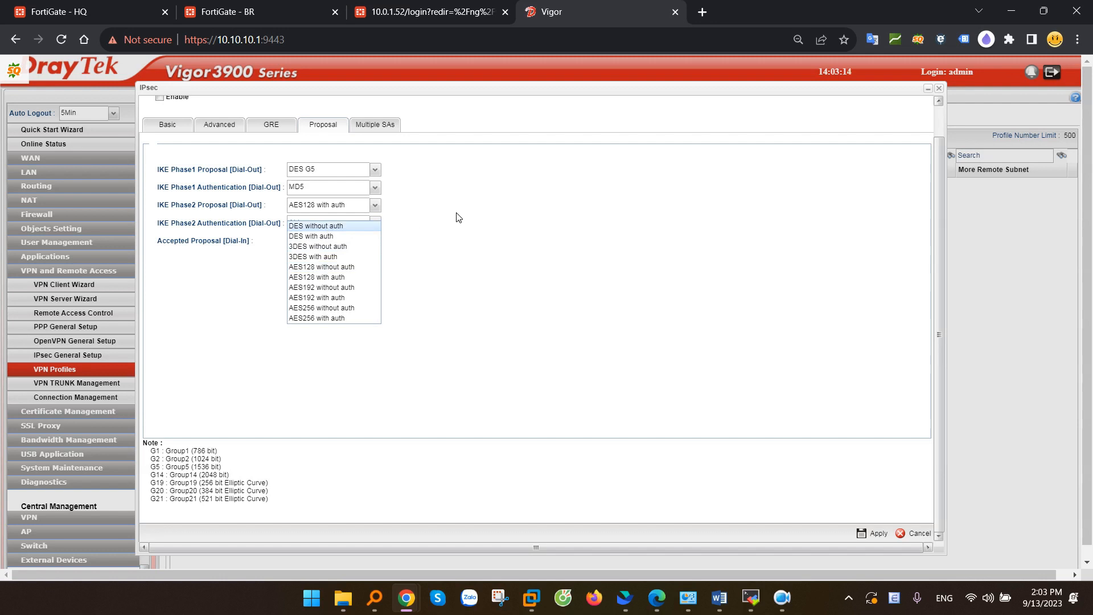
pyautogui.click(318, 236)
pyautogui.click(307, 241)
pyautogui.click(310, 264)
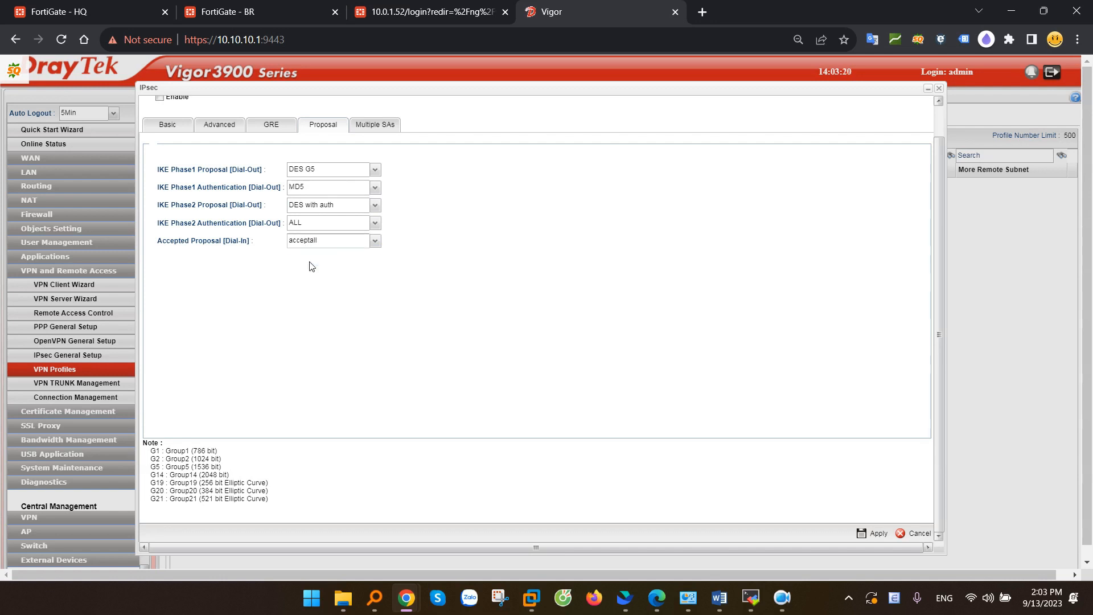
# Step: Rerun diagnose vpn tunnel list name to-FW-BR in HQ's CLI console to recheck the Phase 2 sa value, and close the console
pyautogui.click(104, 5)
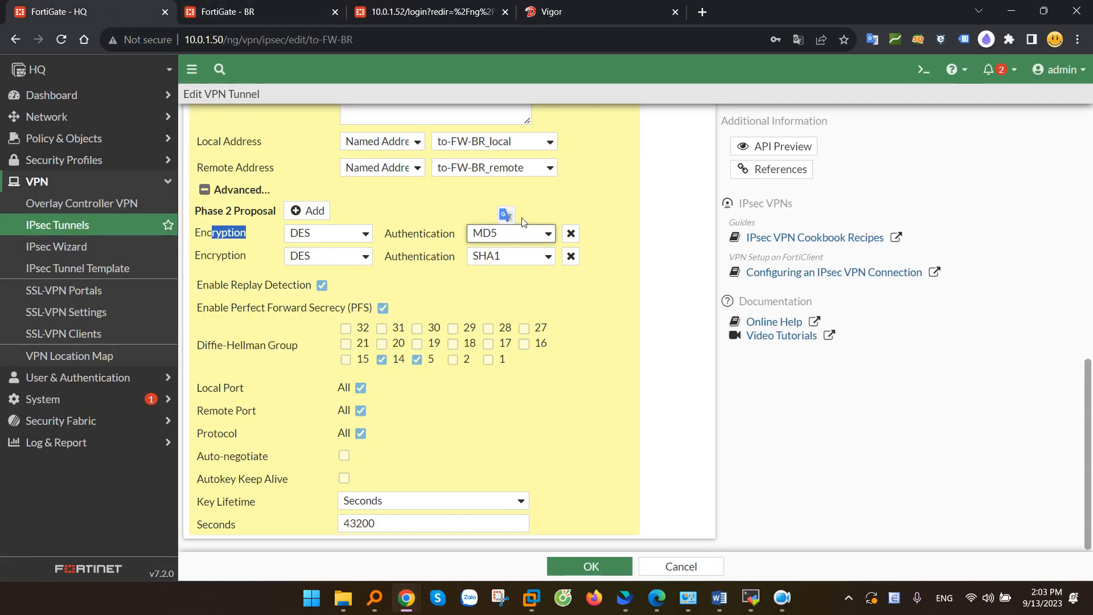
pyautogui.click(914, 69)
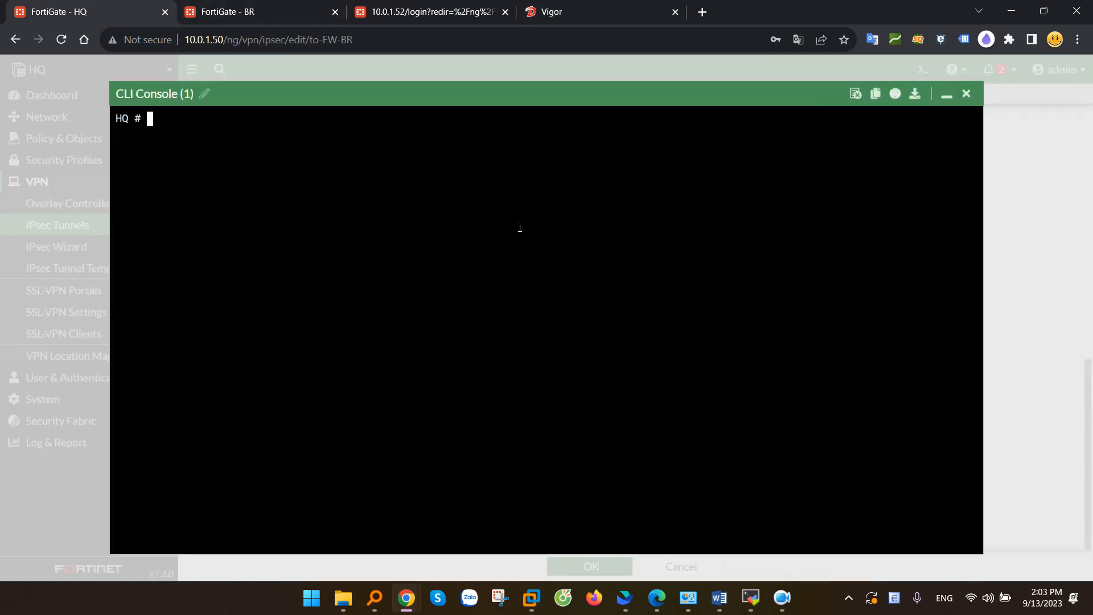
pyautogui.write('du')
pyautogui.press('BackSpace')
pyautogui.write('i')
pyautogui.press('Tab')
pyautogui.write('vpn tunnel ')
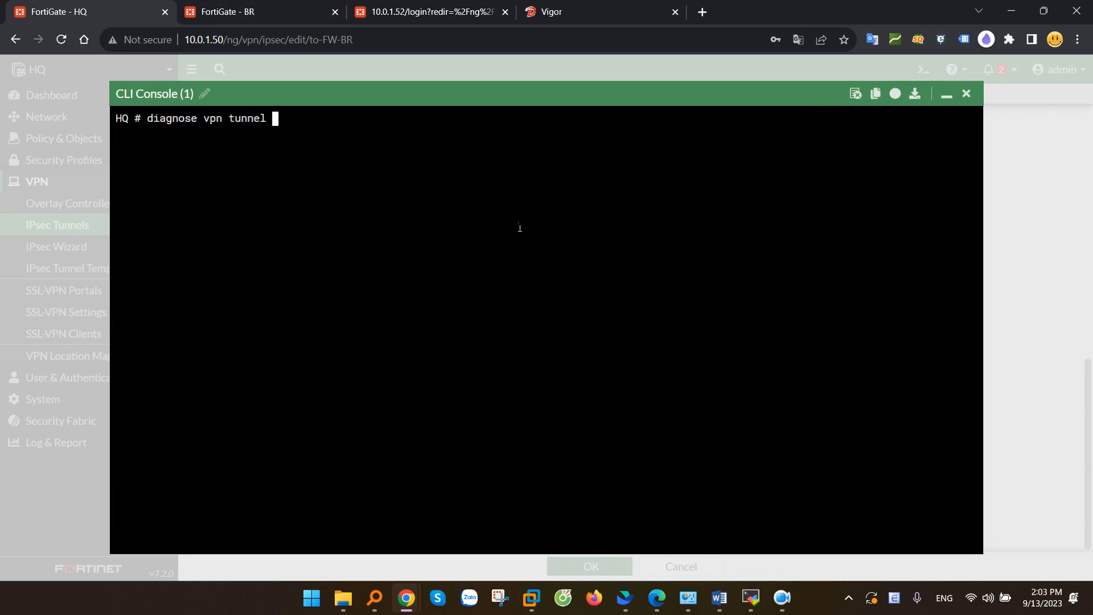
pyautogui.write('list name to-FW_BR')
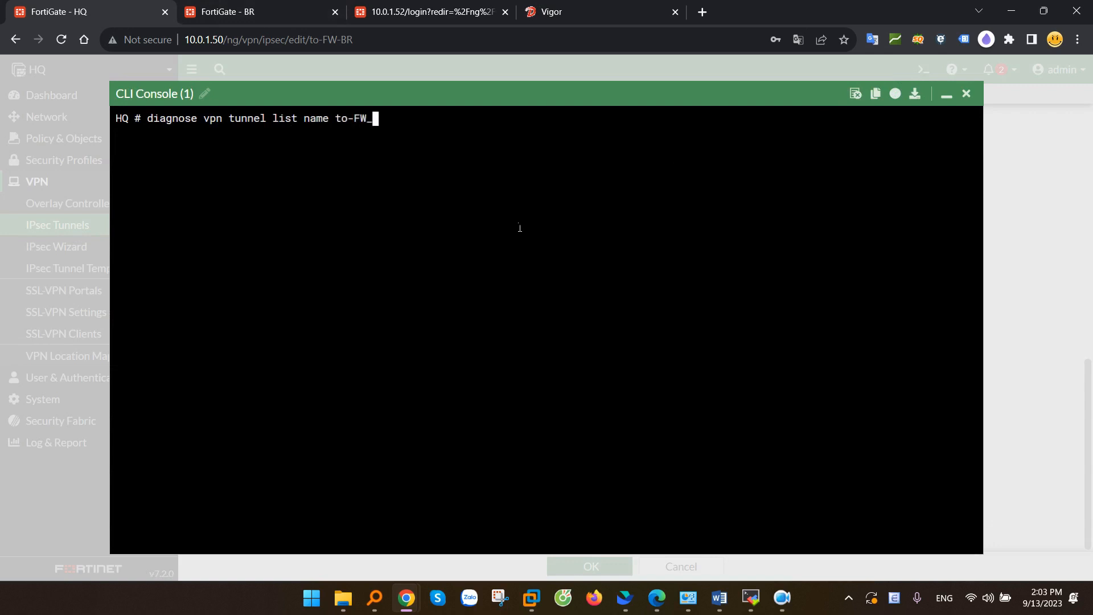
pyautogui.press('BackSpace')
pyautogui.press('BackSpace')
pyautogui.press('BackSpace')
pyautogui.write('-BR')
pyautogui.press('Return')
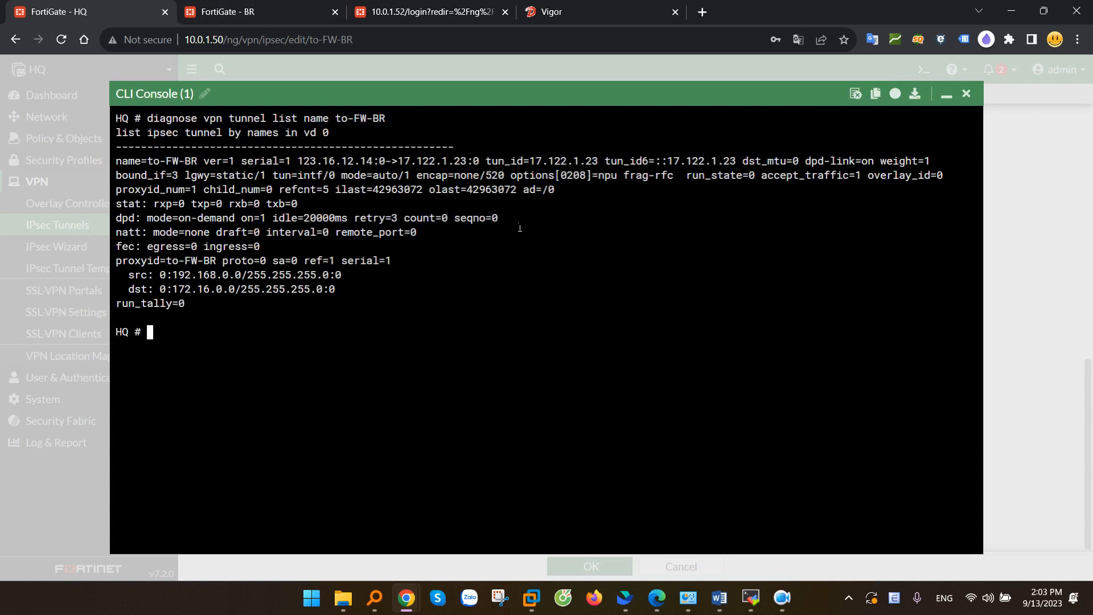
pyautogui.moveTo(273, 261); pyautogui.dragTo(307, 263)
pyautogui.hotkey('alt', 'Tab')
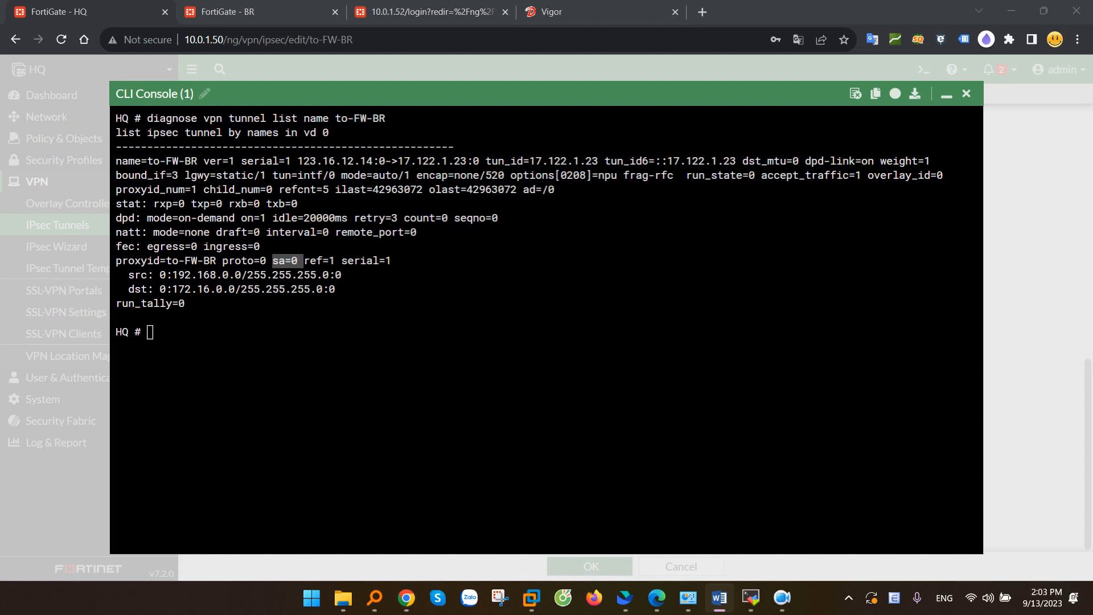
pyautogui.click(966, 94)
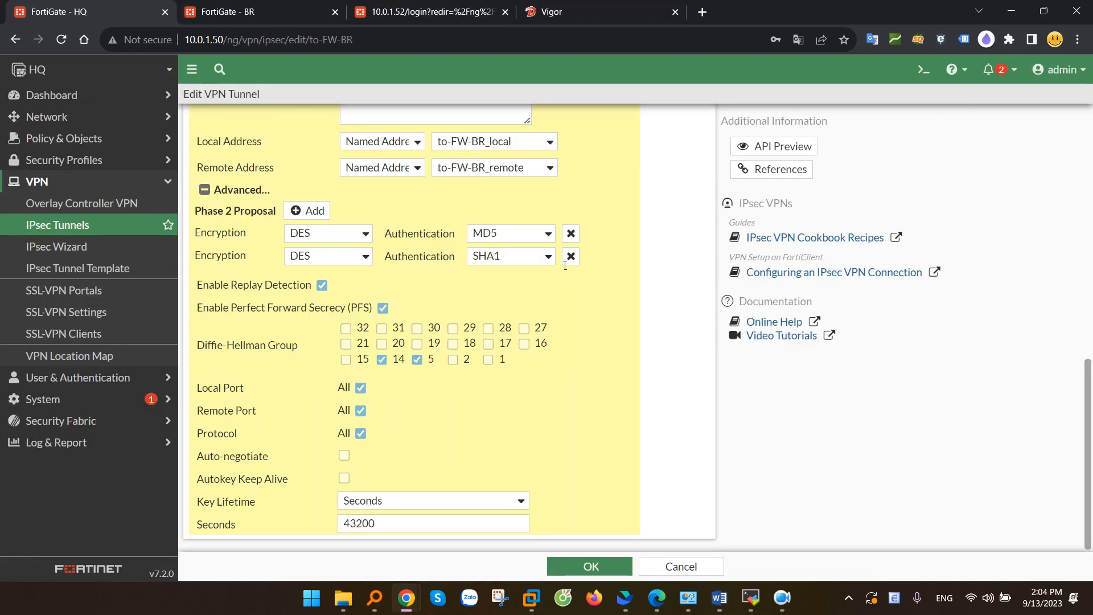
pyautogui.scroll(1, 566, 261)
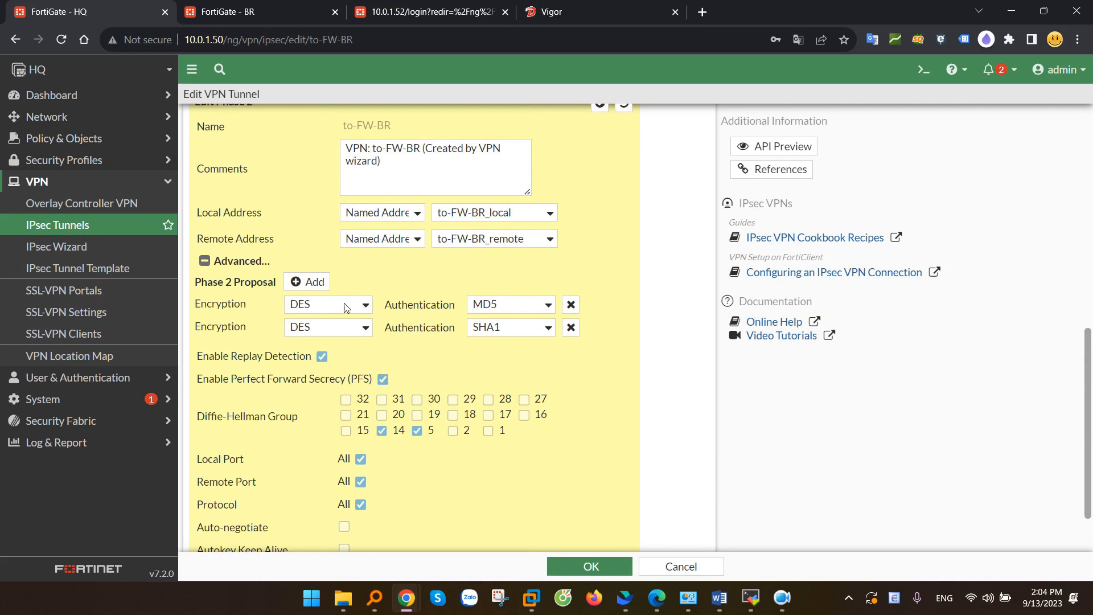
pyautogui.scroll(-1, 345, 308)
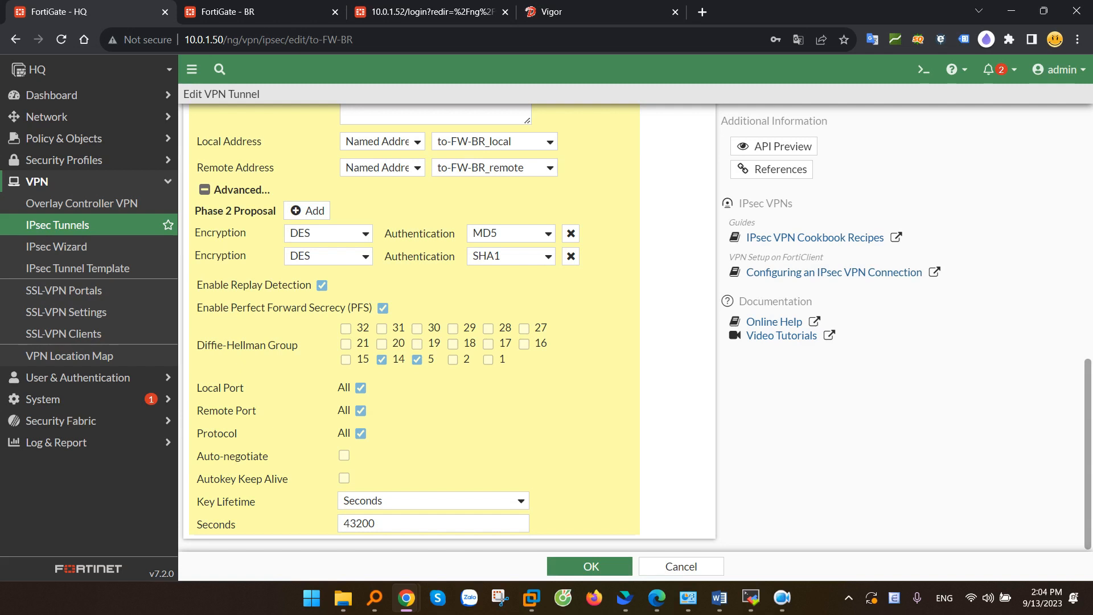
pyautogui.hotkey('alt', 'Tab')
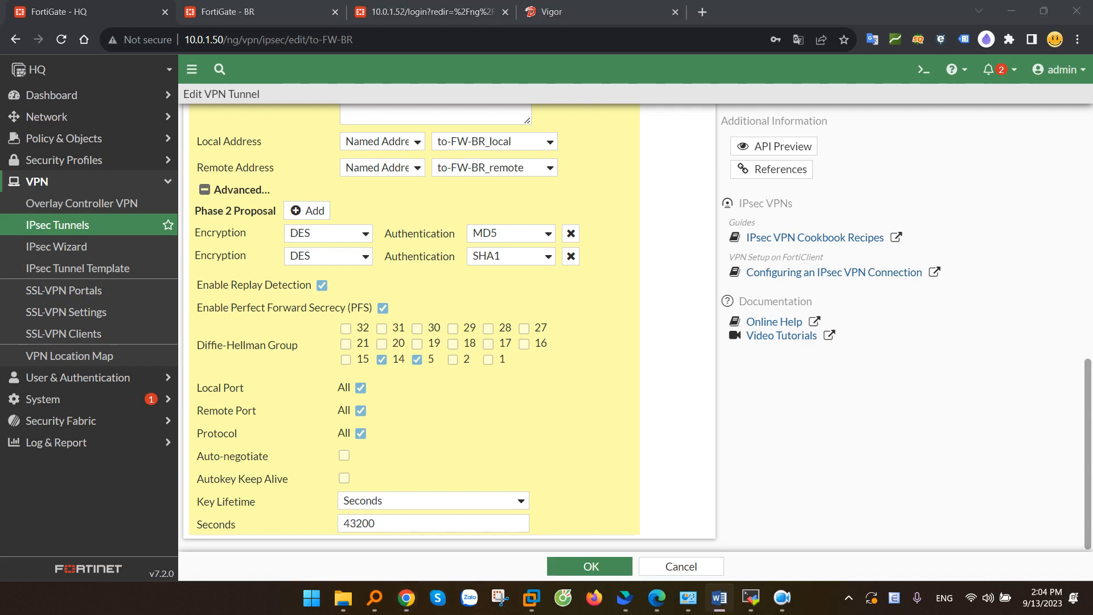